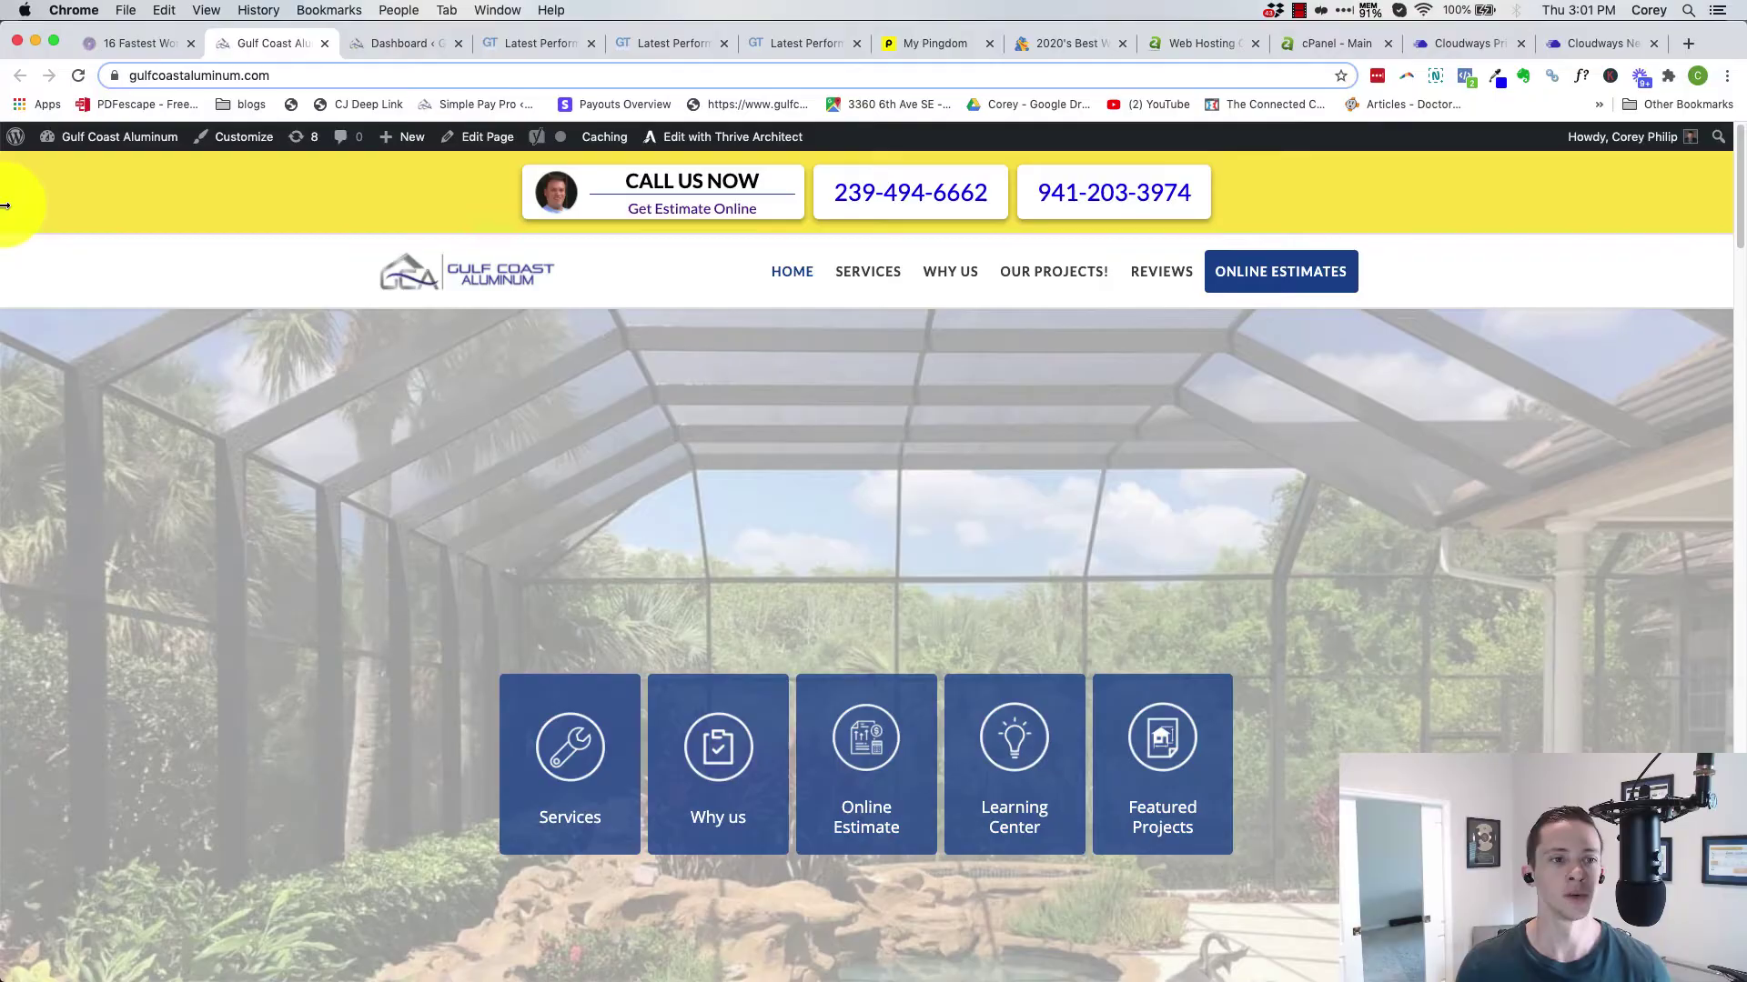
# Narrow Chrome to phone width, revealing the HostGator Shared, A2 Startup and A2 Turbo phones
pyautogui.moveTo(4, 211); pyautogui.dragTo(681, 252)
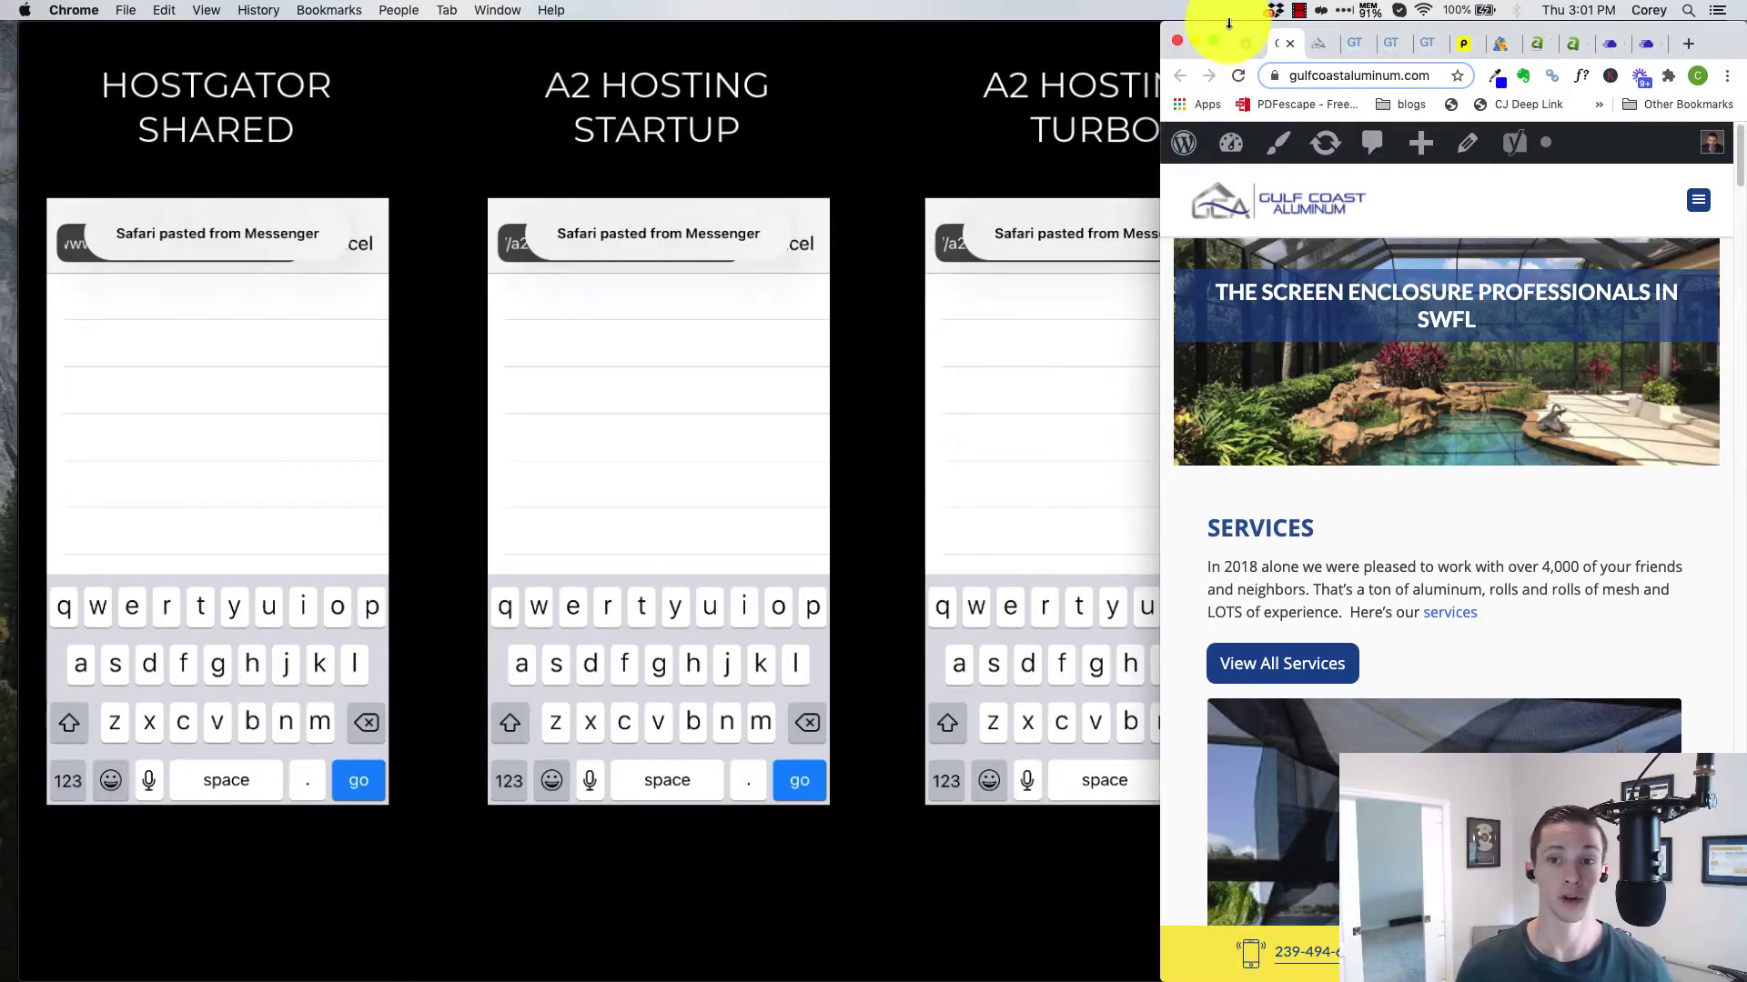
# Move Chrome down and minimize it to uncover the fourth Vultr HF Cloudways column
pyautogui.moveTo(1223, 33); pyautogui.dragTo(571, 121)
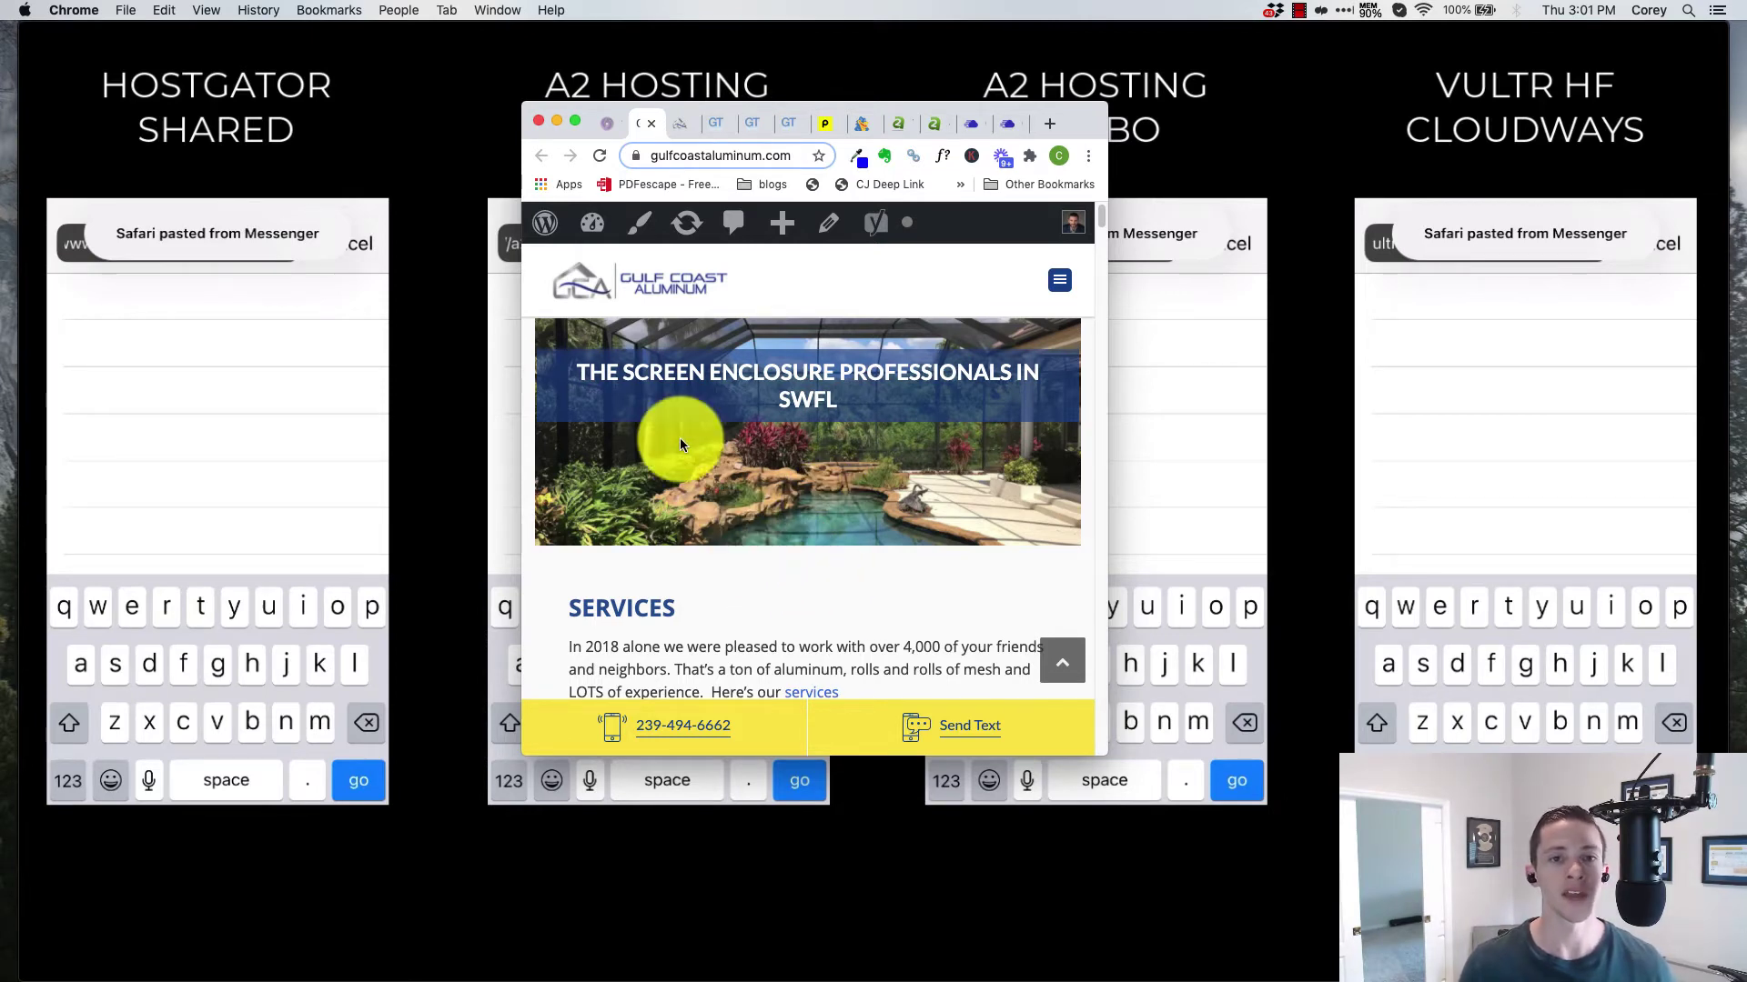
pyautogui.moveTo(420, 308)
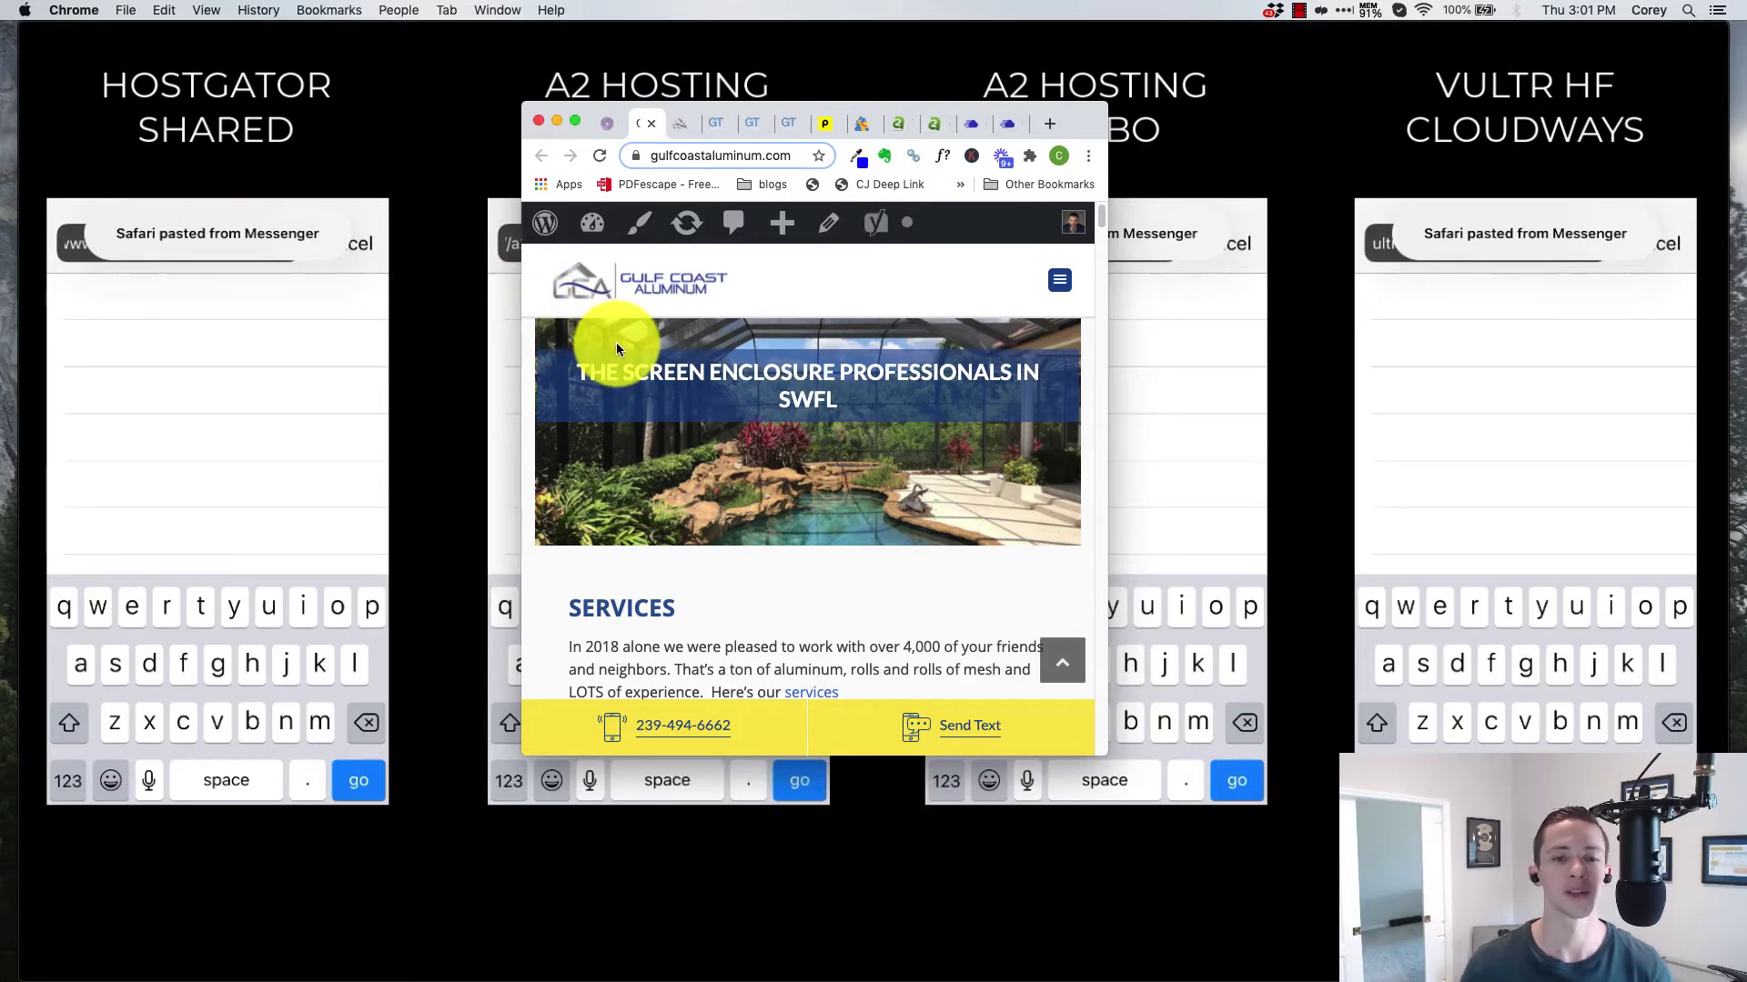
pyautogui.moveTo(446, 344)
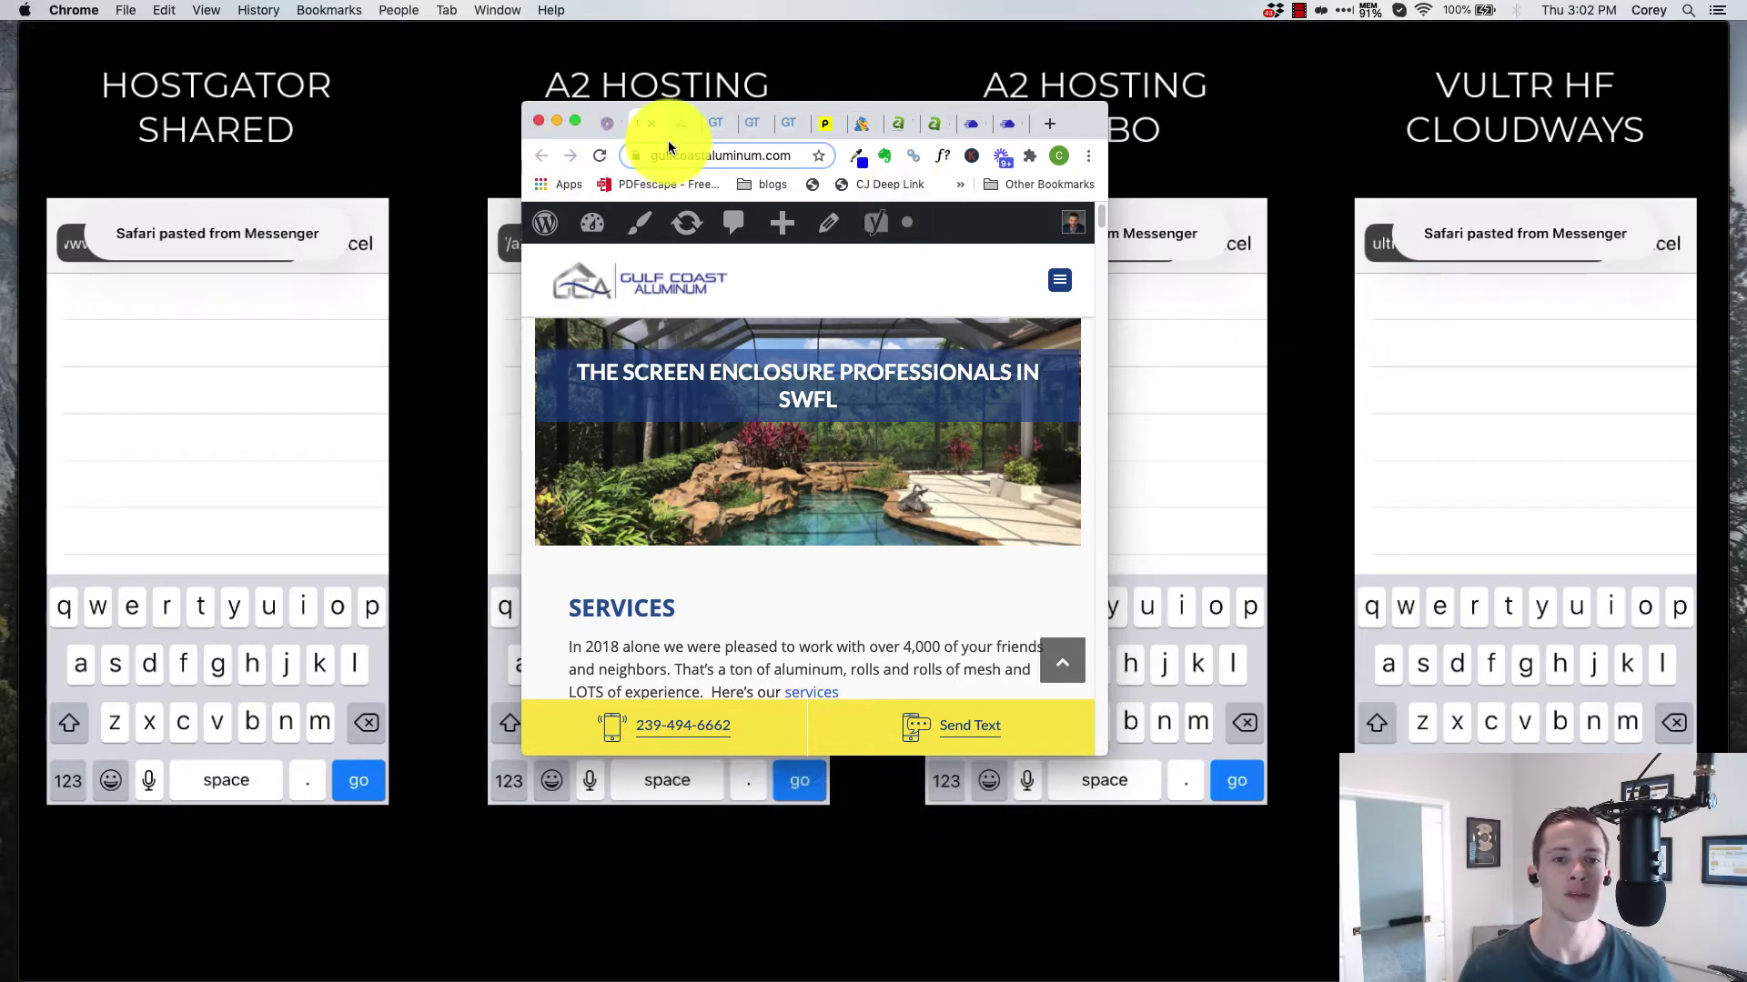
pyautogui.click(557, 122)
pyautogui.moveTo(889, 148)
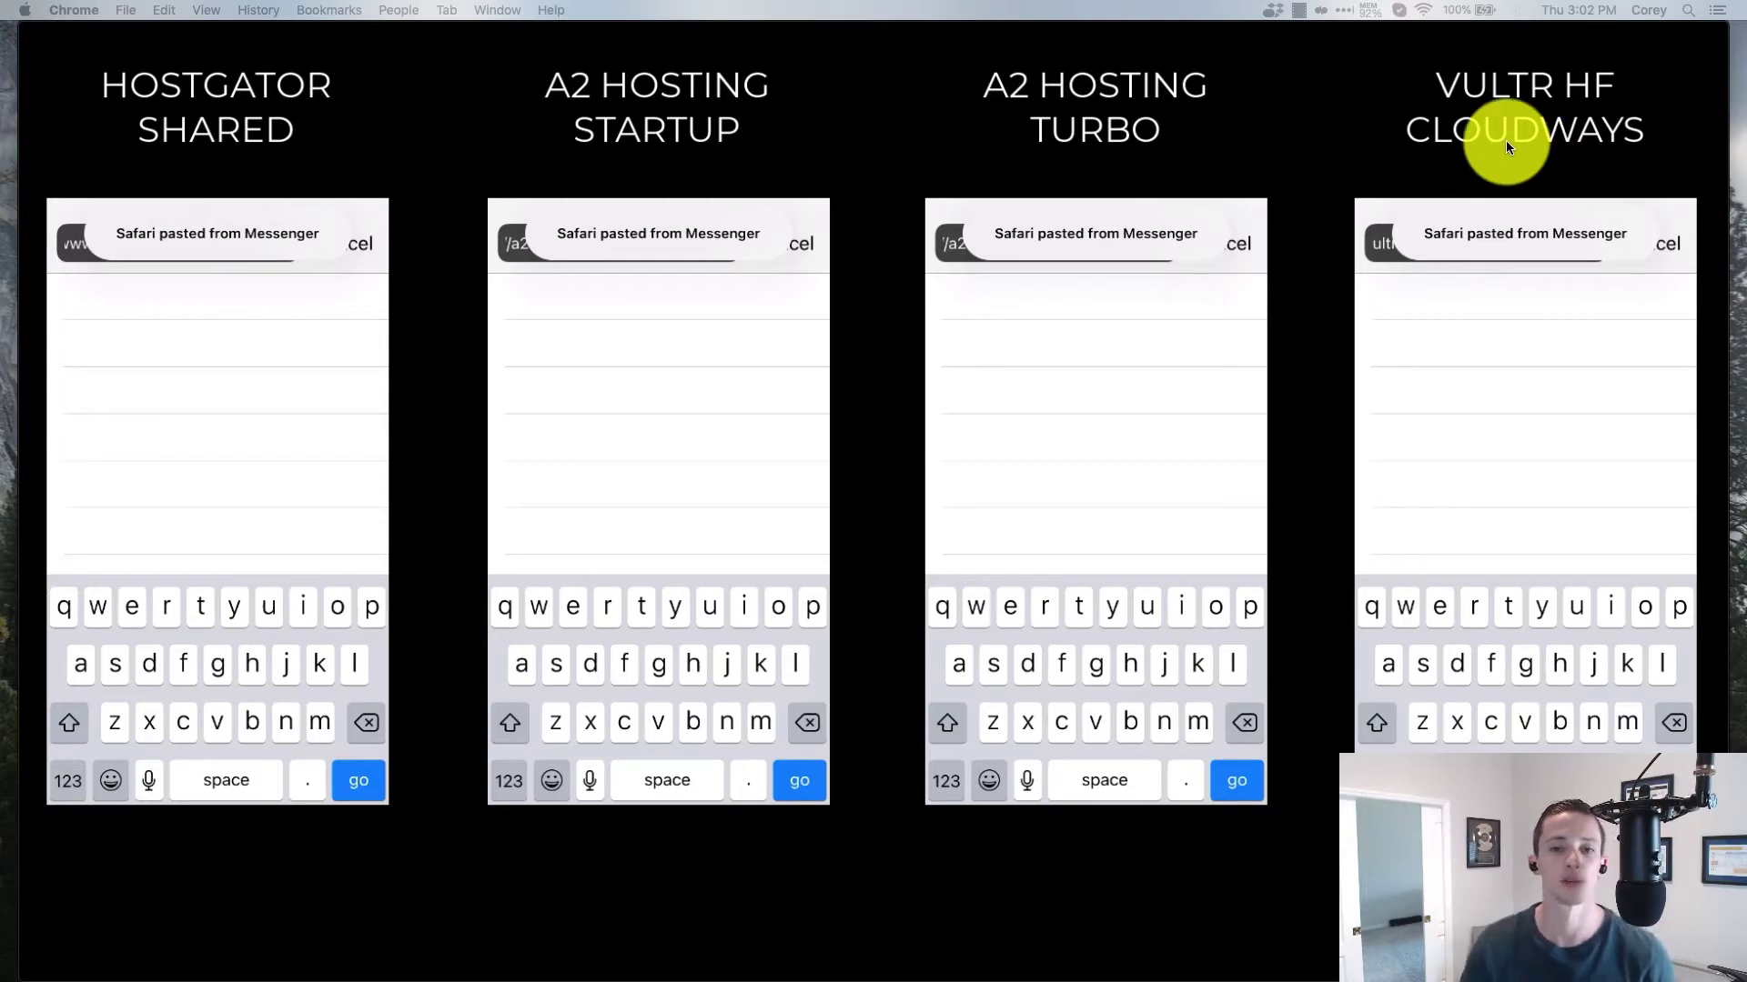
# Play the side-by-side comparison video, pause it briefly, then resume
pyautogui.moveTo(1422, 151)
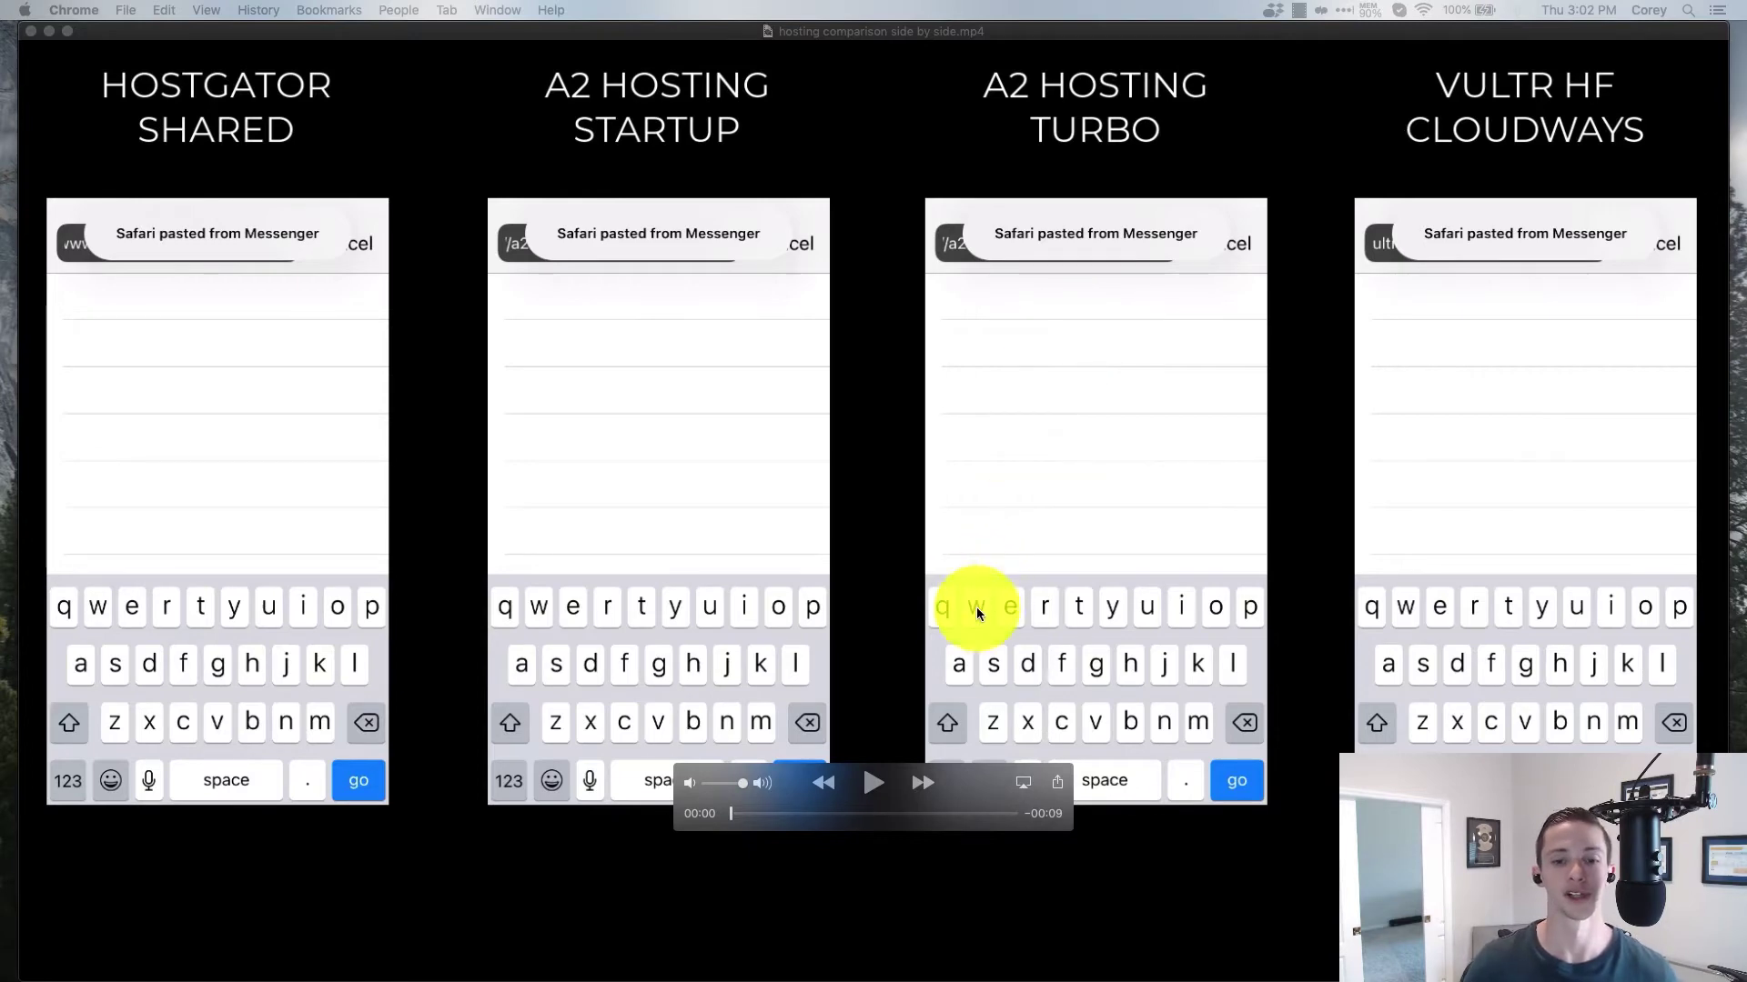
pyautogui.click(869, 783)
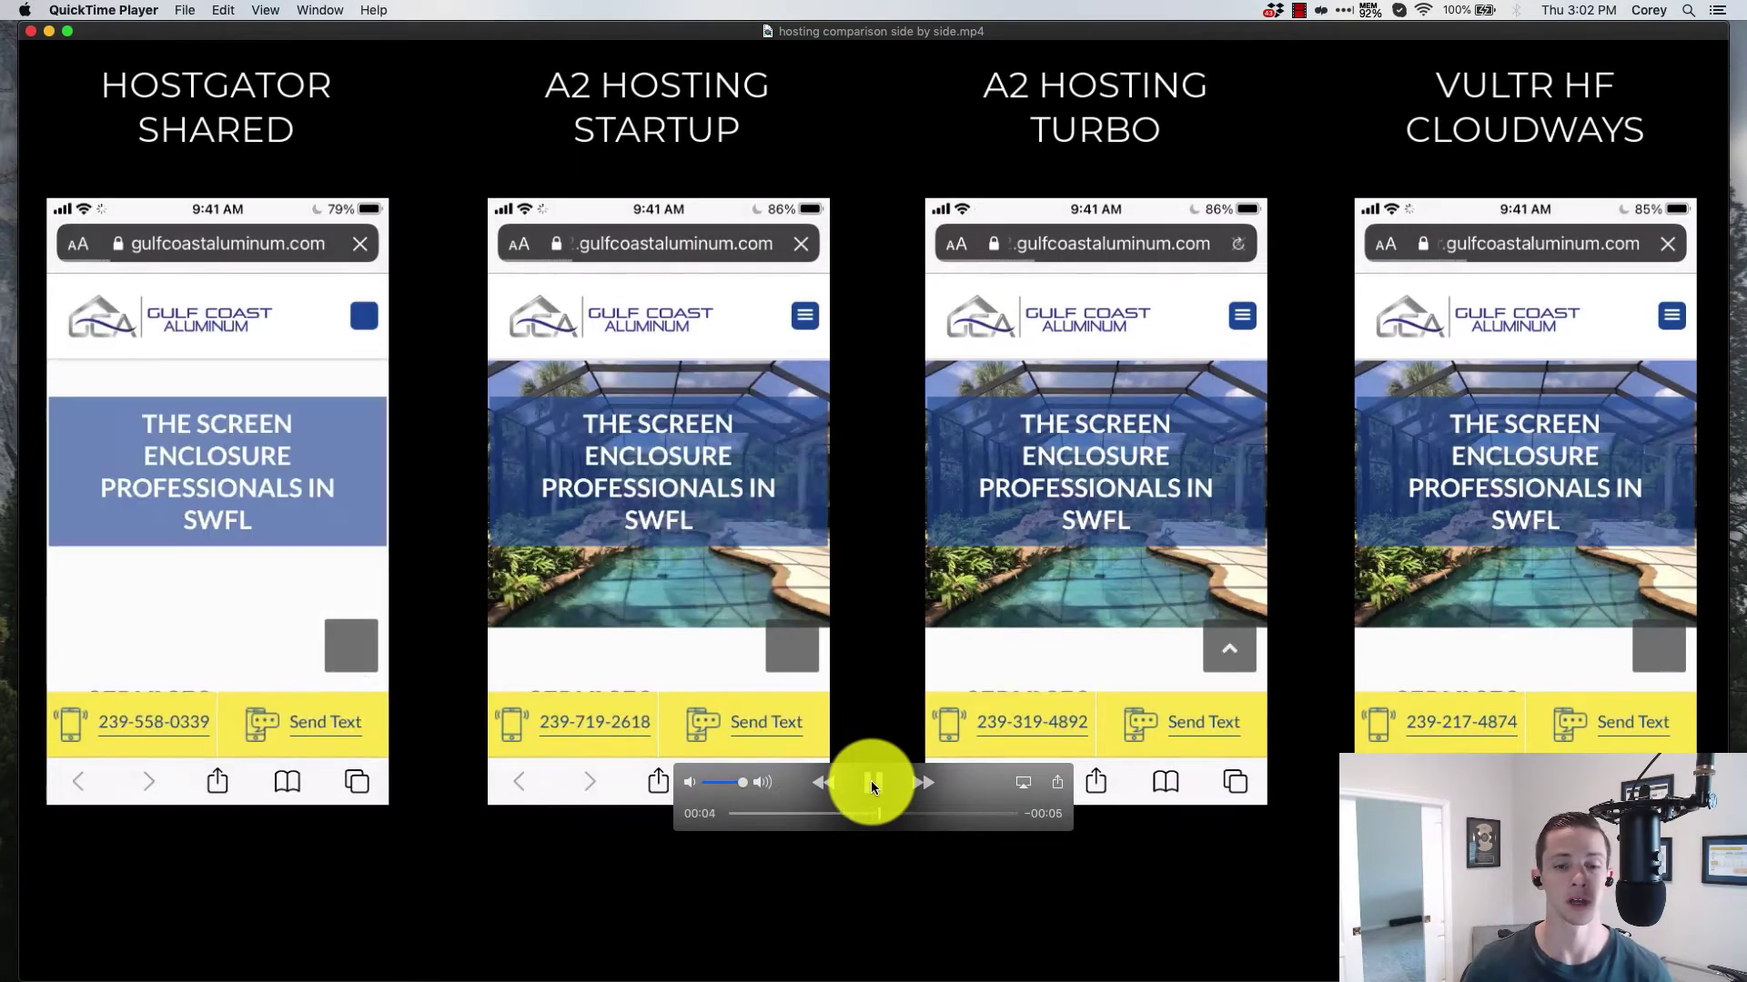
pyautogui.click(871, 783)
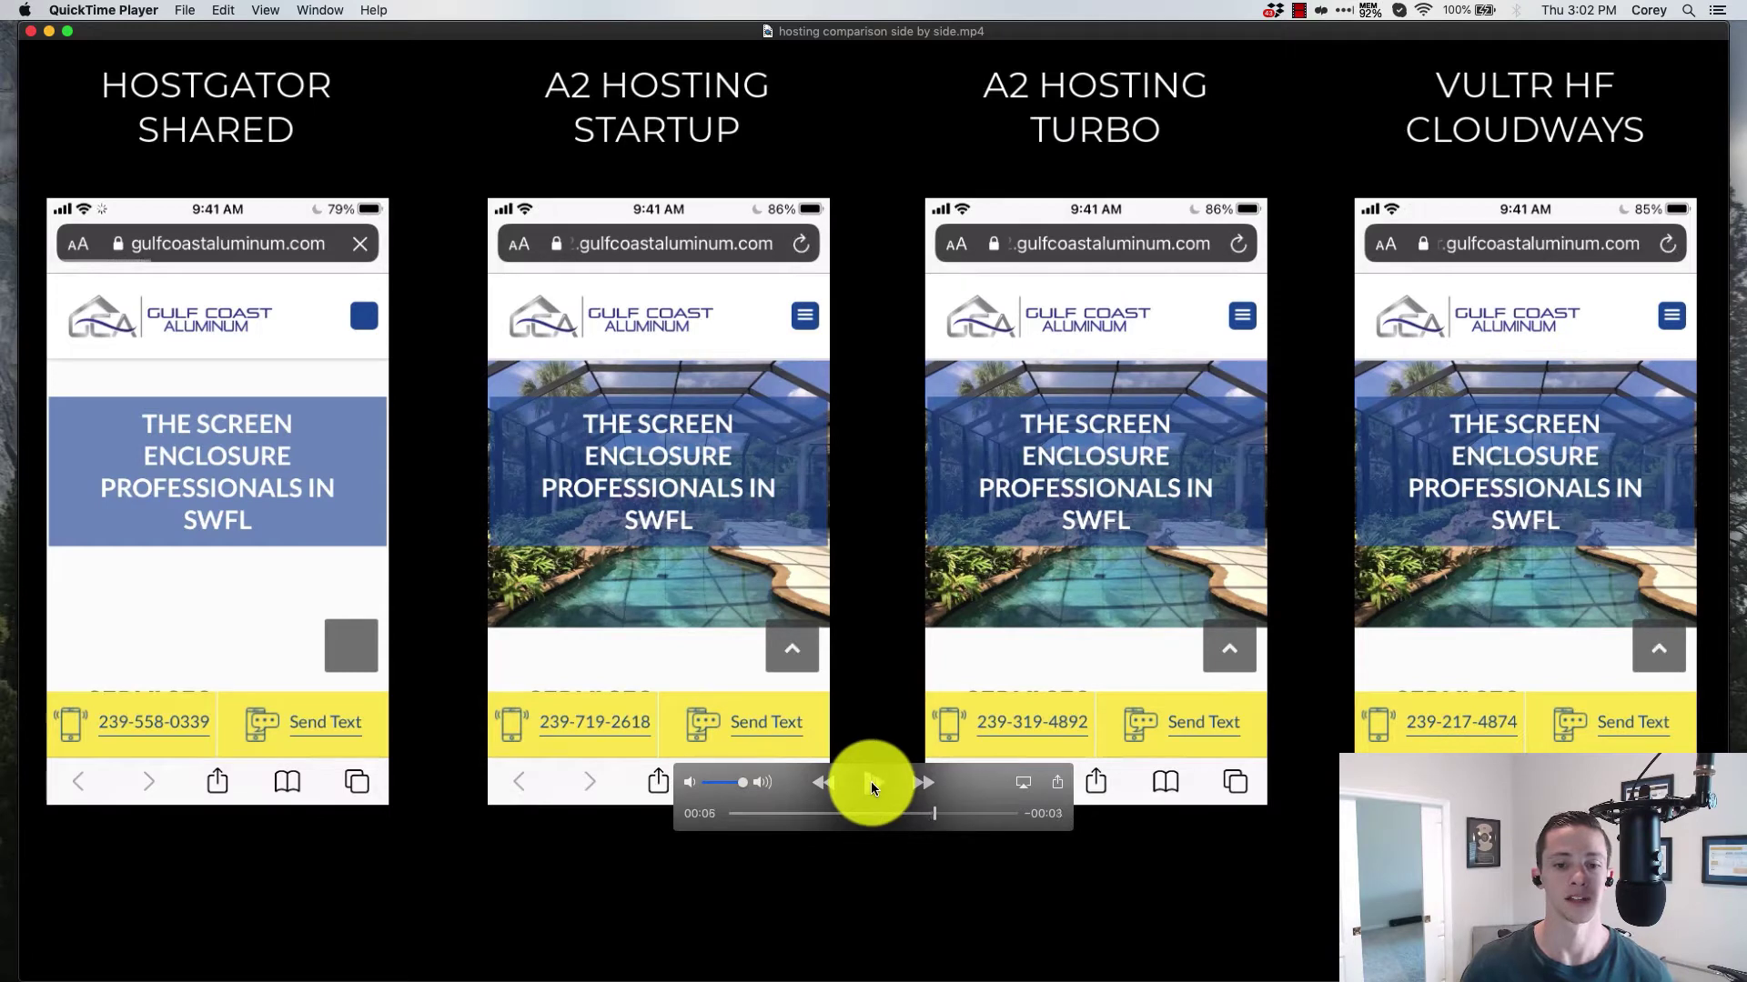
pyautogui.click(870, 783)
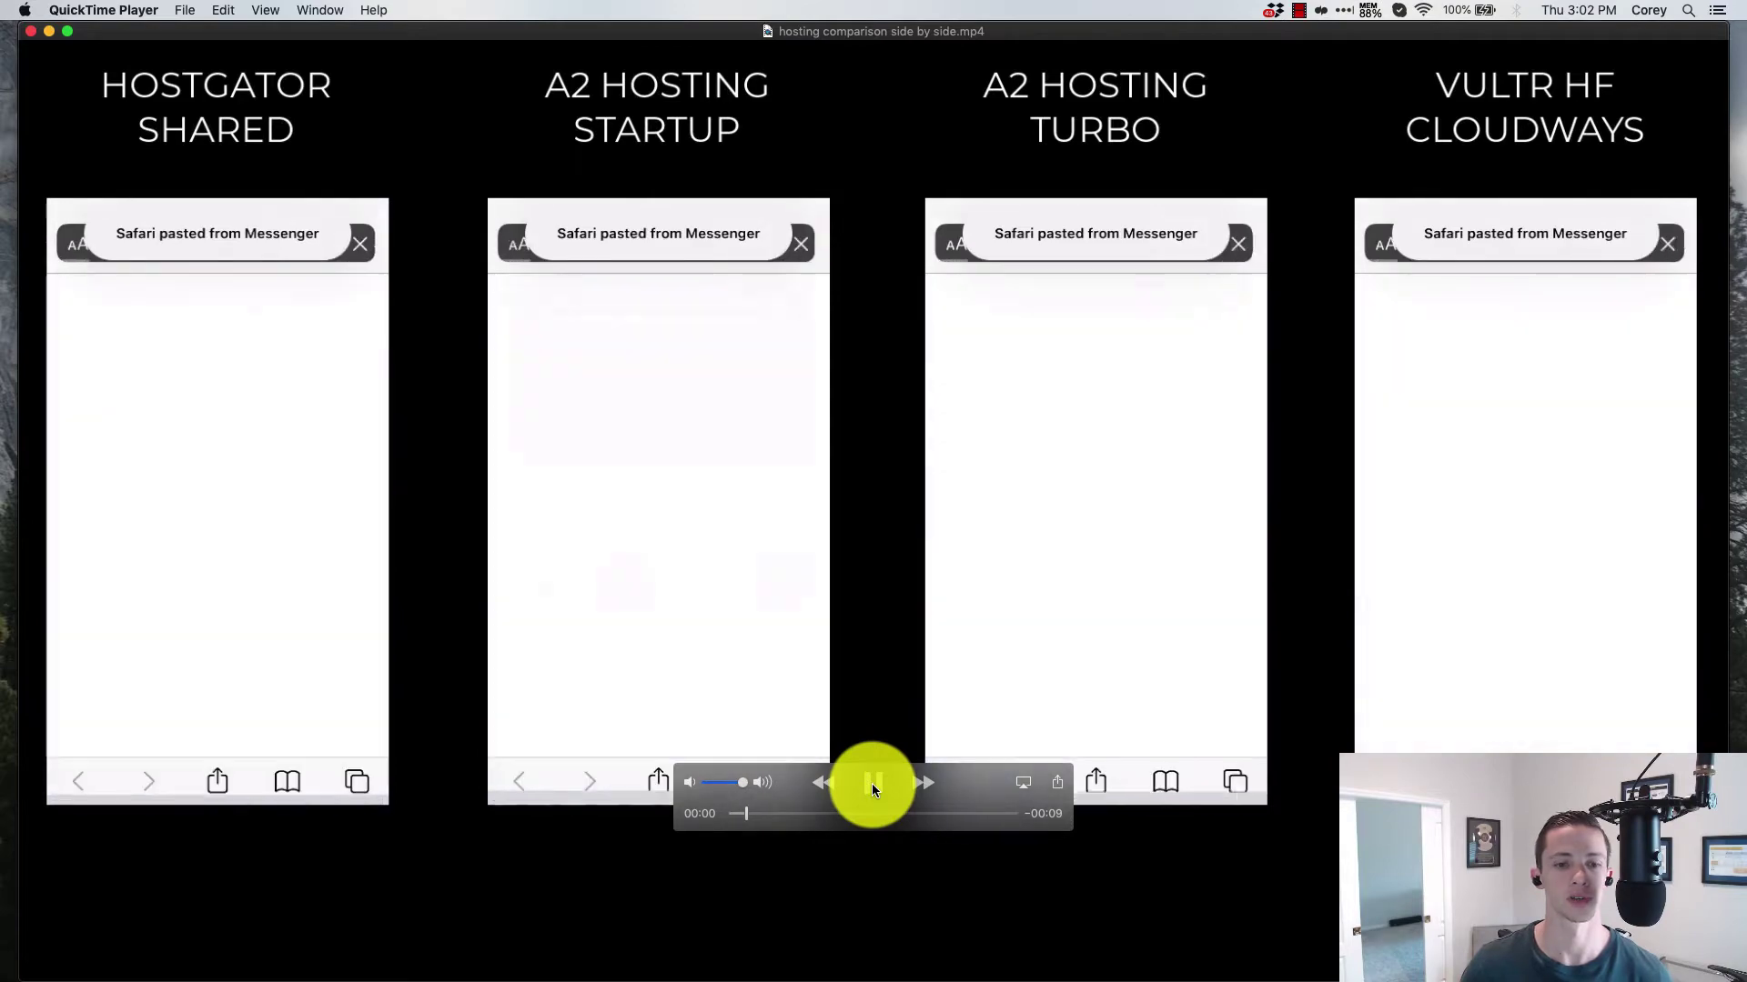
# Replay the comparison from the start, pause near the end, and scrub back to about 00:02
pyautogui.moveTo(792, 809); pyautogui.dragTo(706, 817)
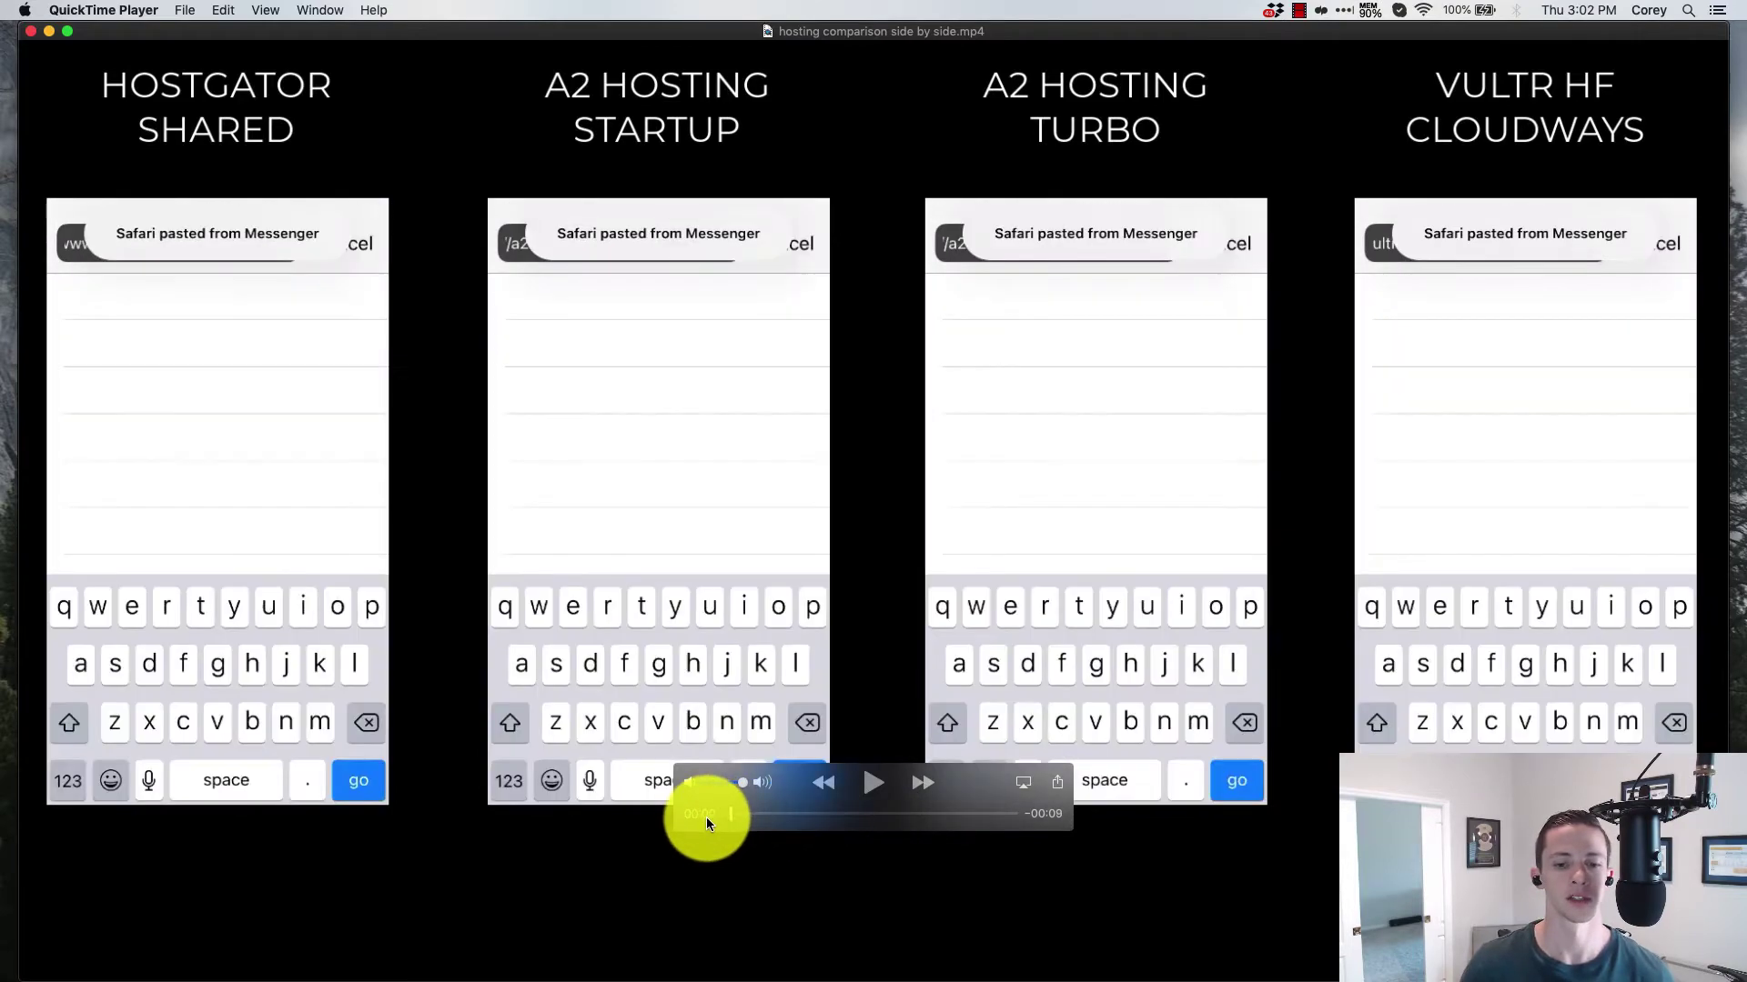
pyautogui.click(872, 783)
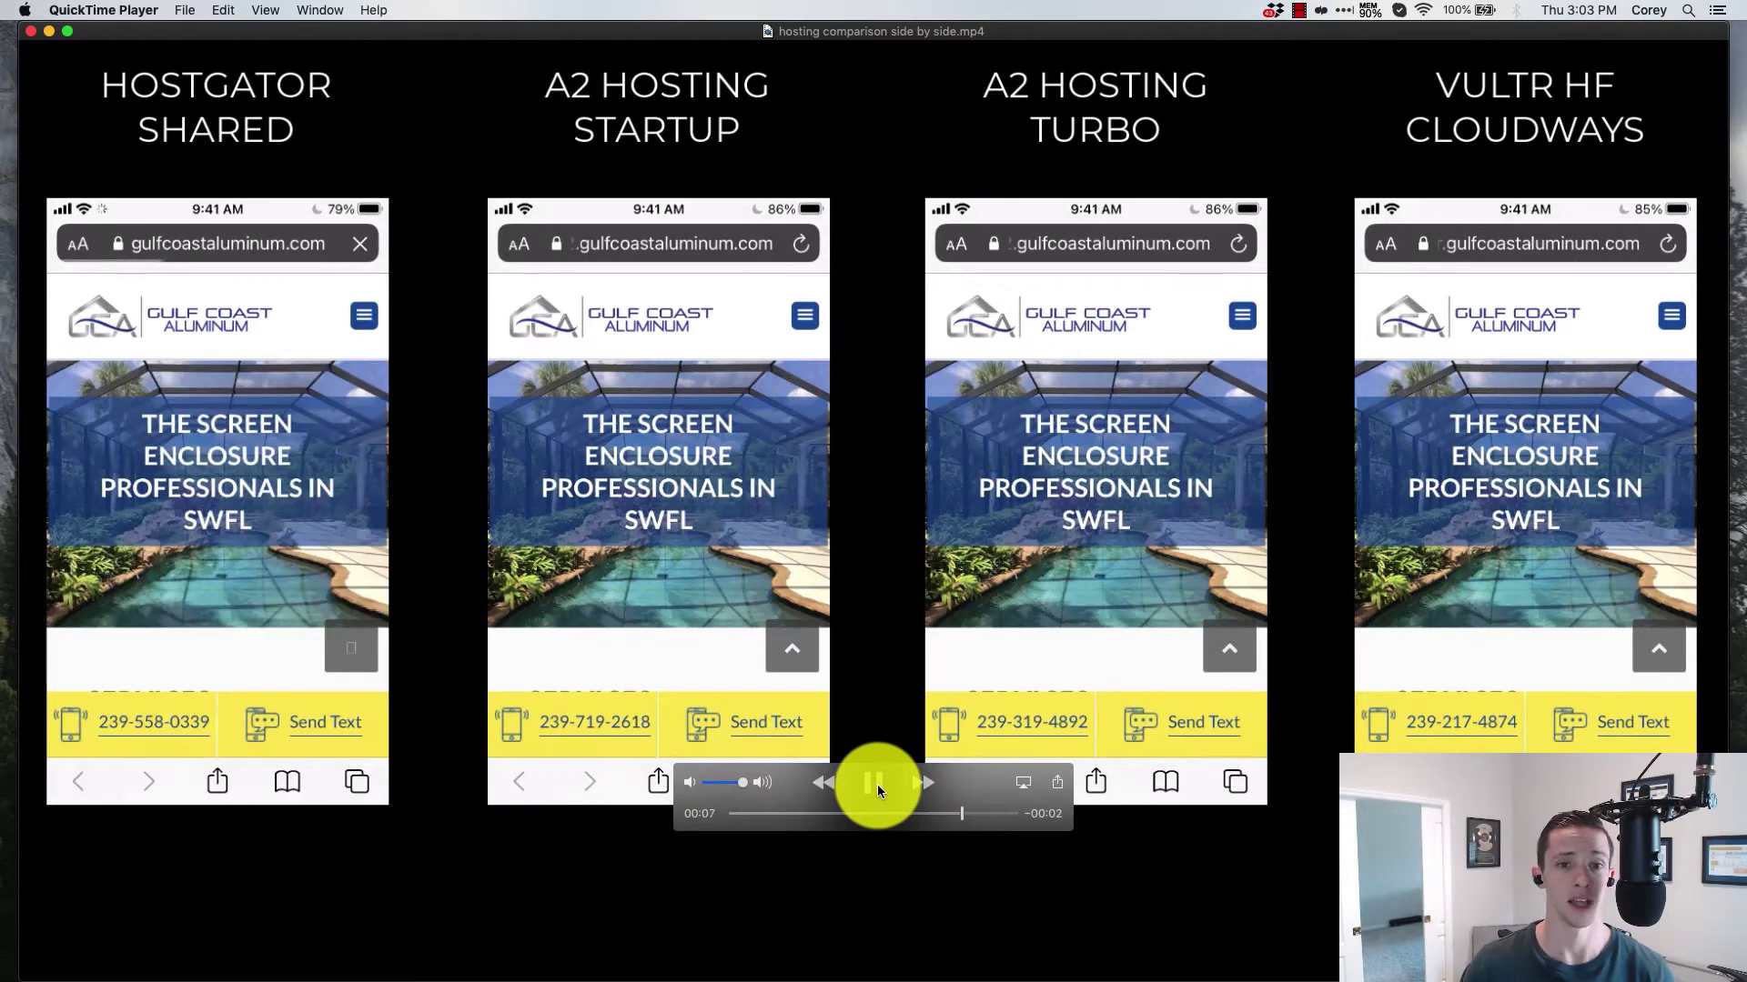
pyautogui.click(877, 784)
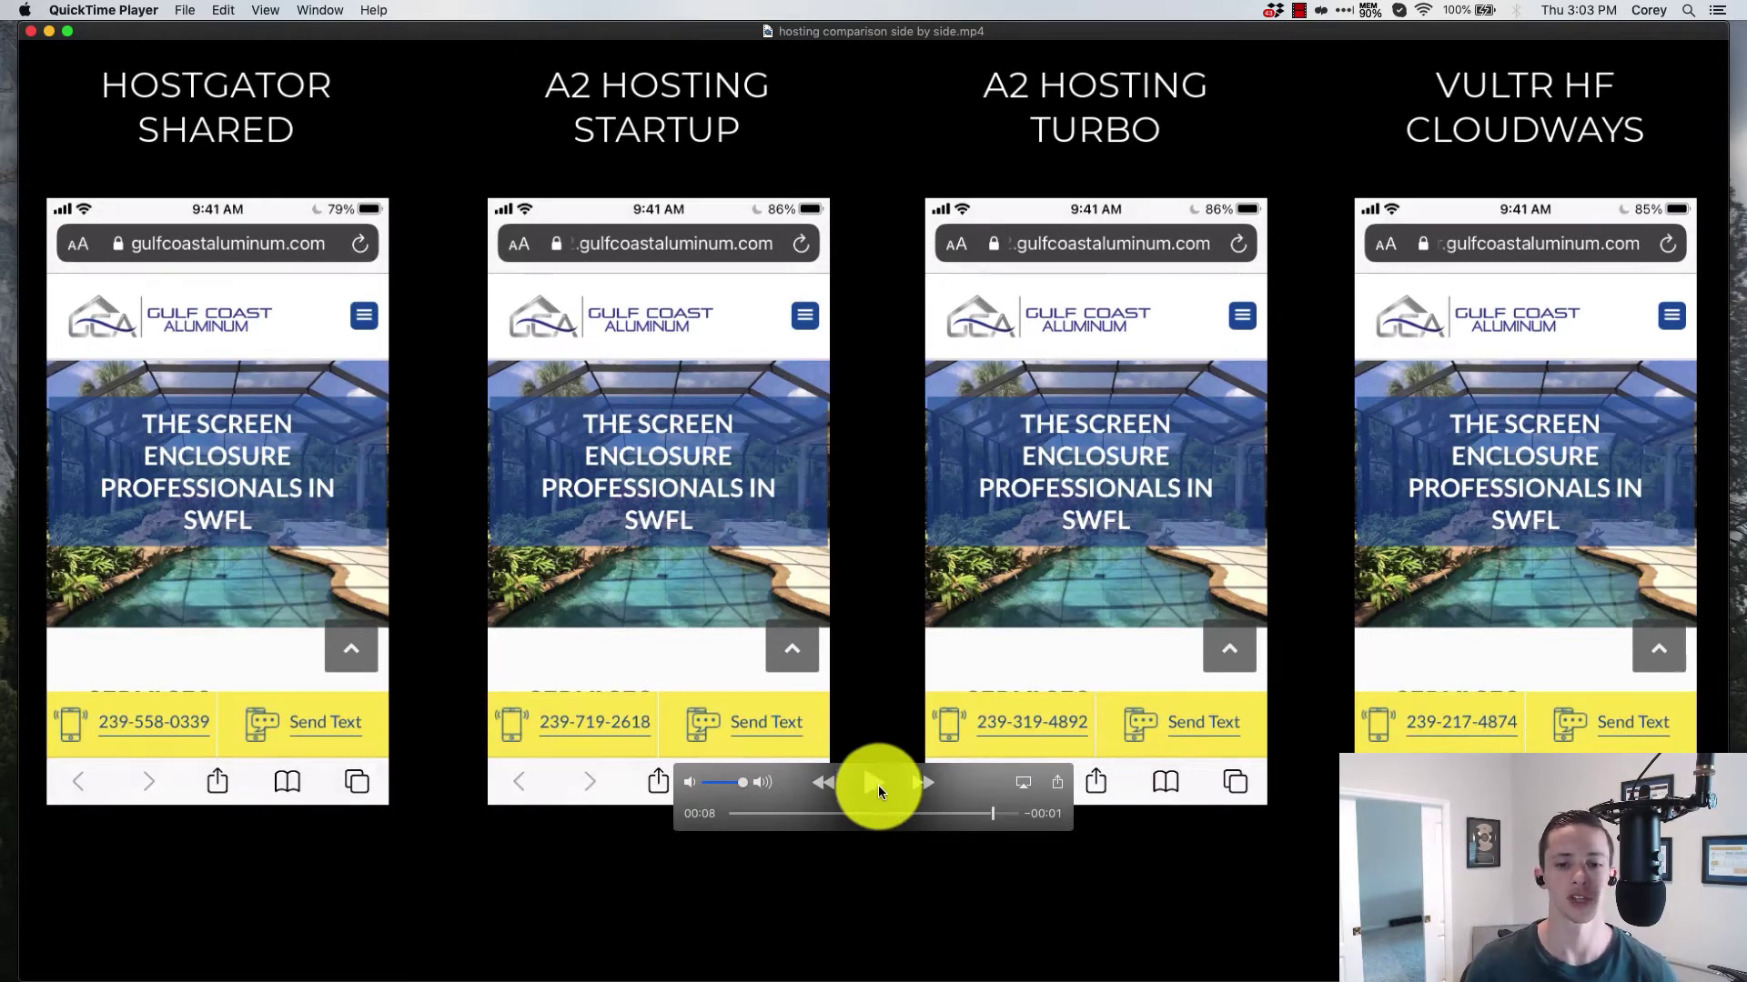
pyautogui.moveTo(994, 815); pyautogui.dragTo(817, 817)
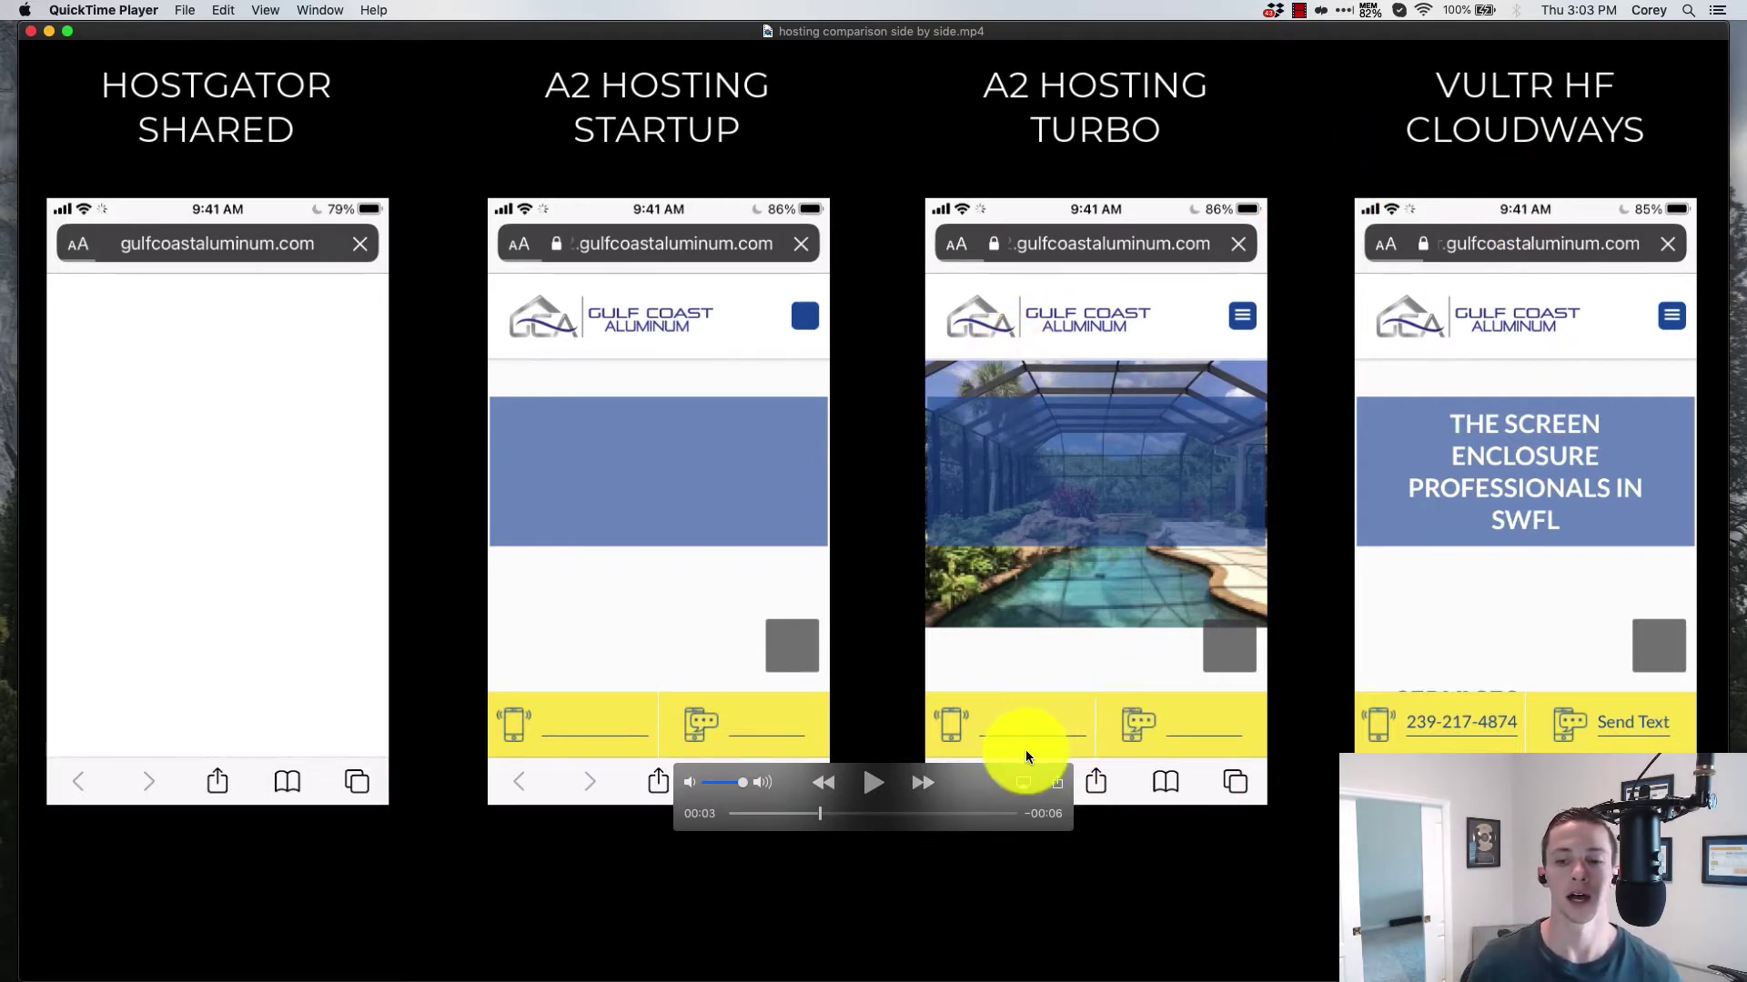
# Pause at 00:04 as HostGator starts loading, rewind to 00:03, and play again
pyautogui.click(821, 815)
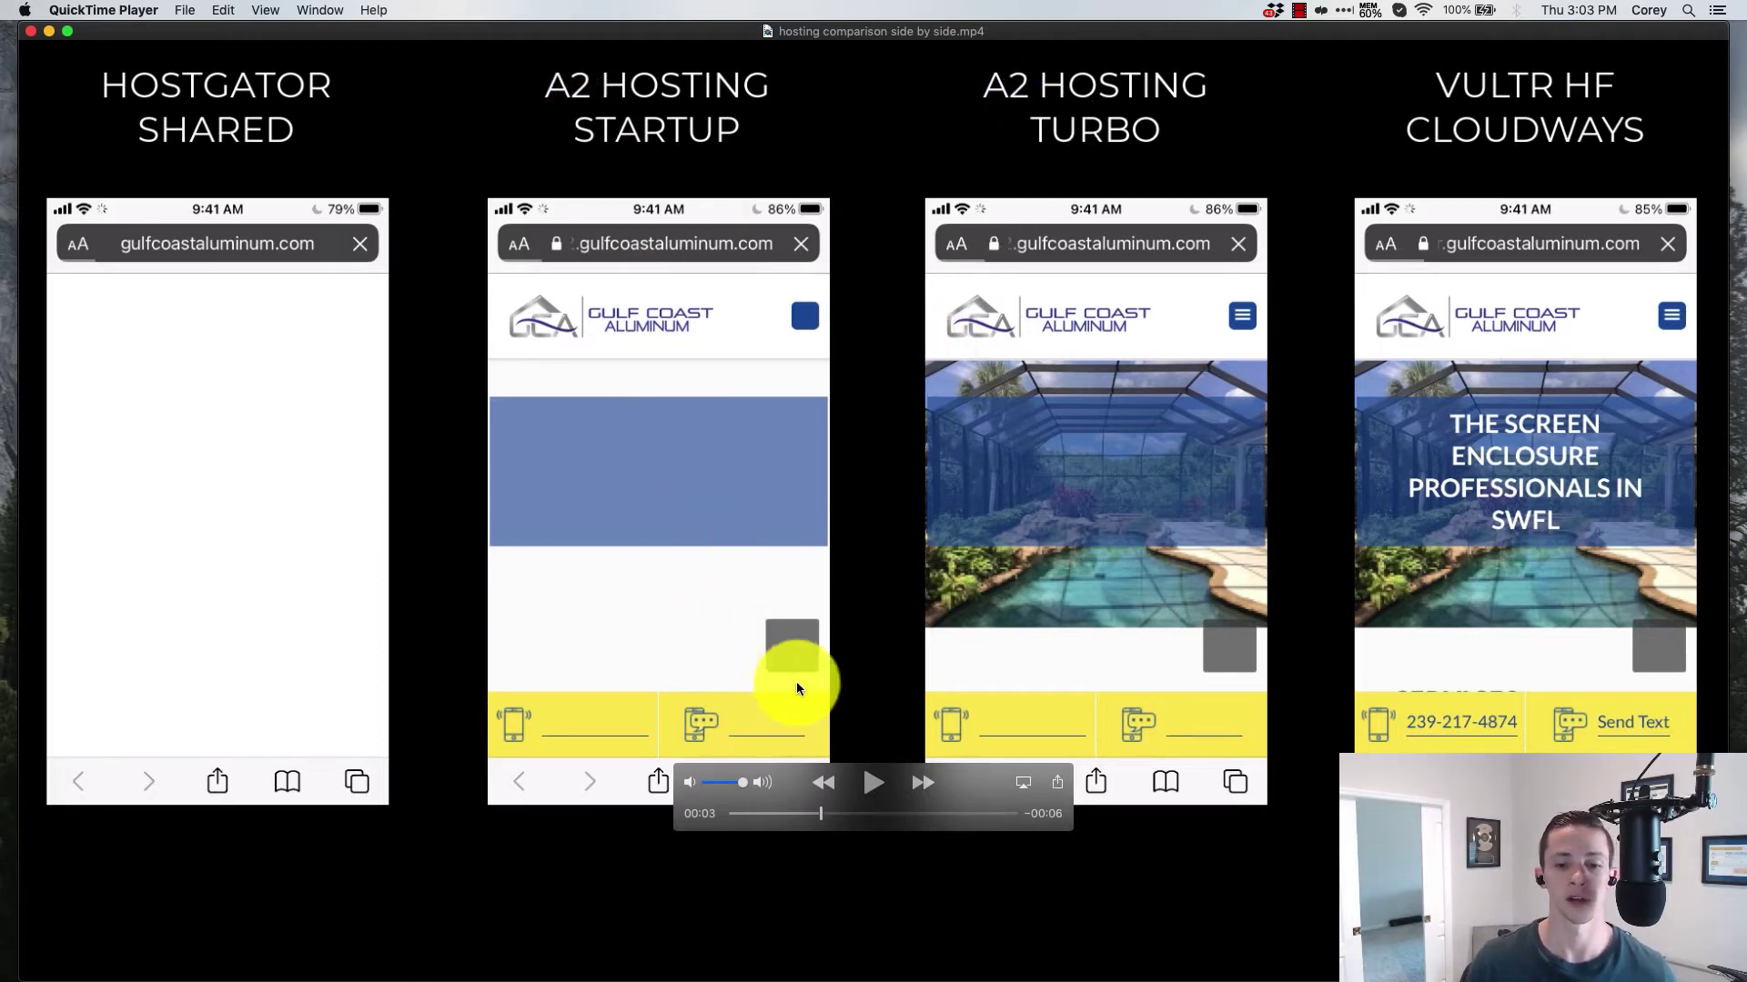
pyautogui.click(868, 785)
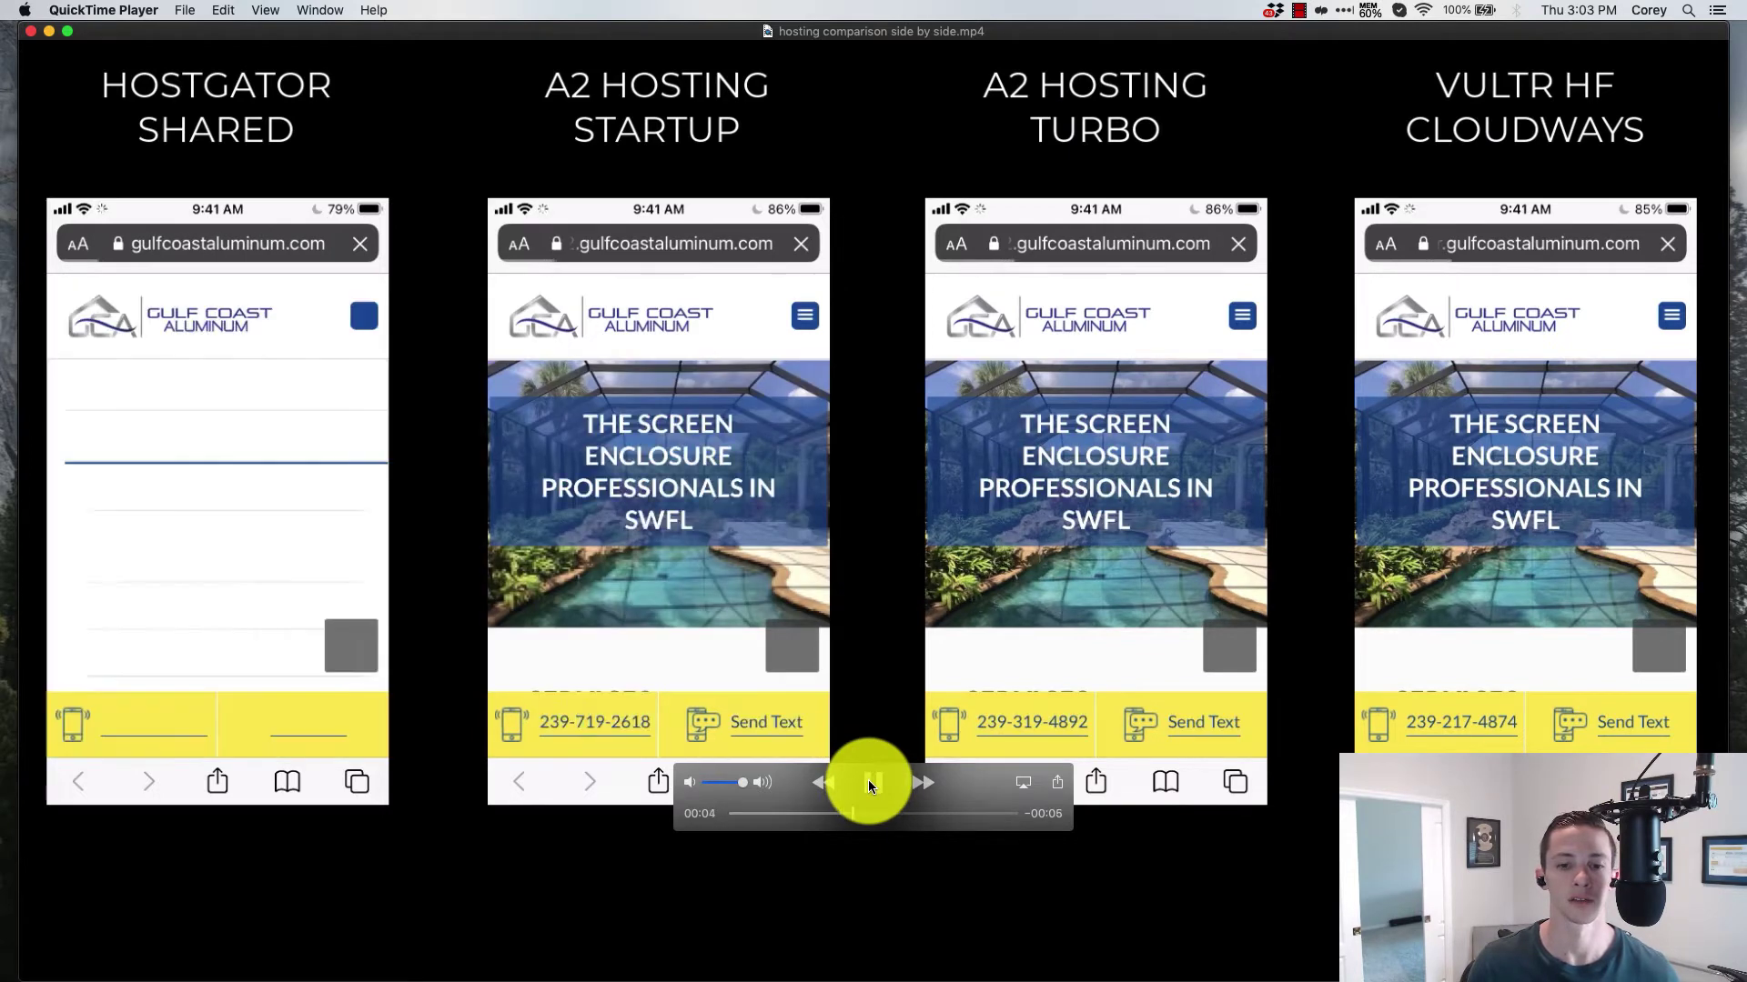
pyautogui.click(870, 783)
pyautogui.moveTo(854, 815); pyautogui.dragTo(848, 816)
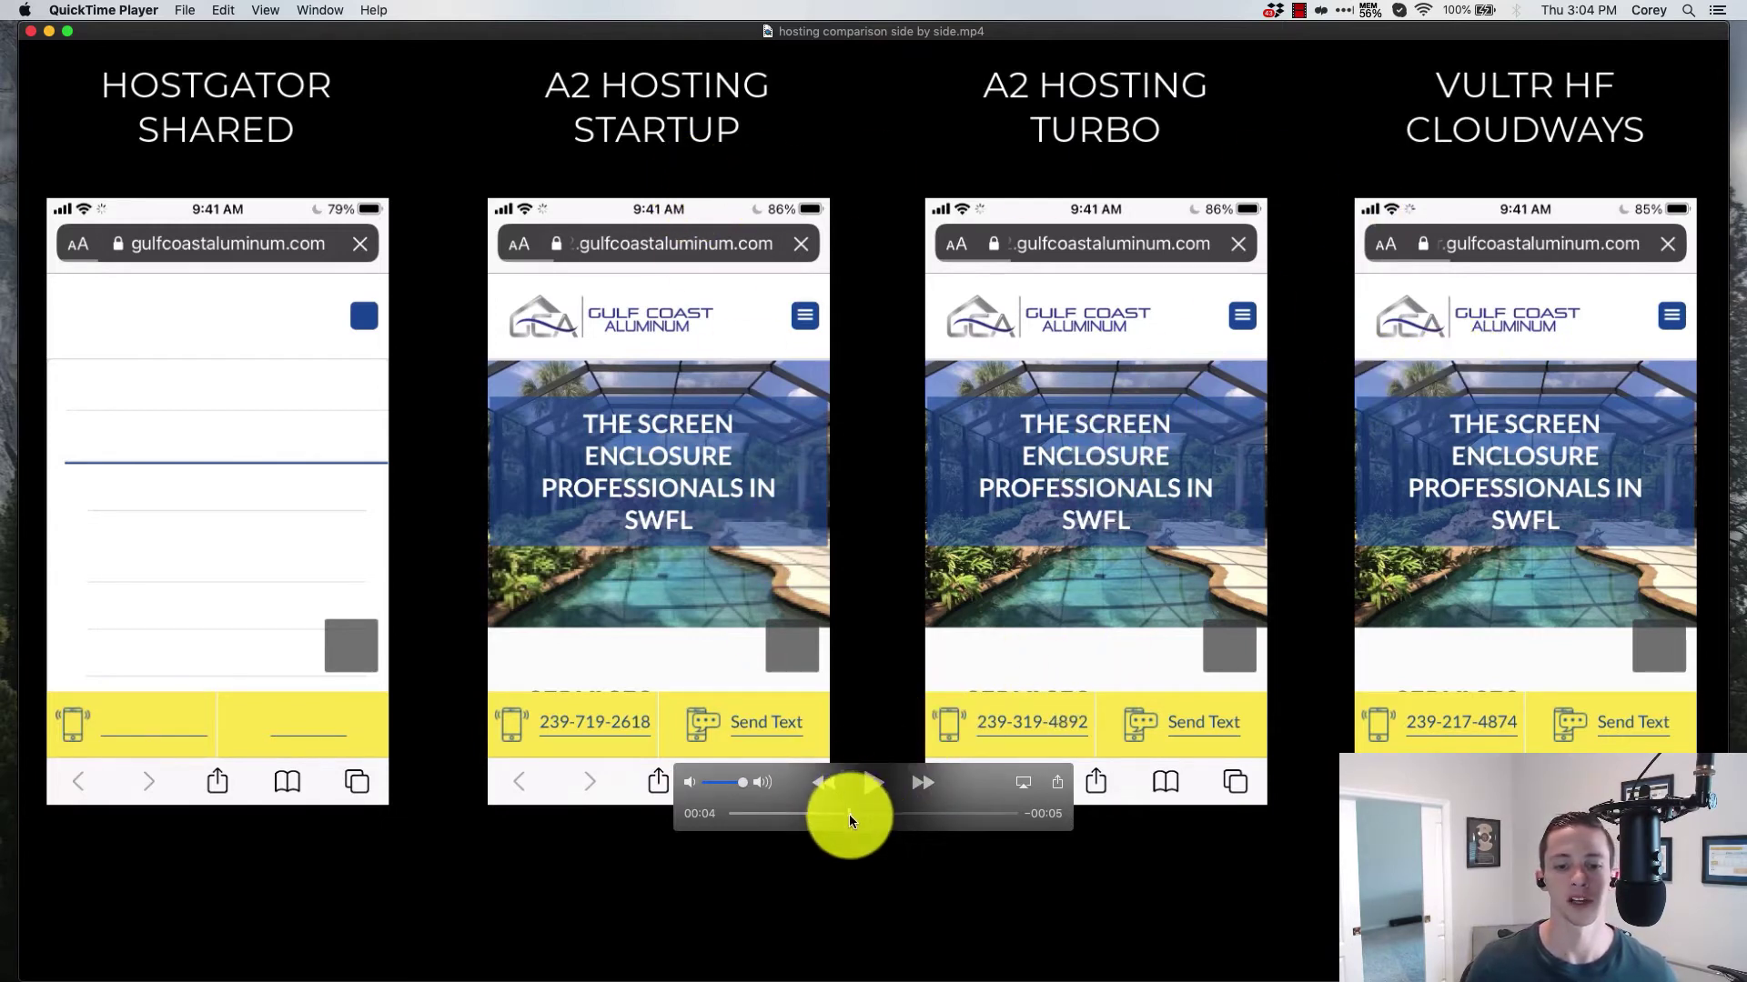
pyautogui.moveTo(848, 816); pyautogui.dragTo(766, 815)
pyautogui.click(873, 784)
# Replay from 00:01, pause once hero images load, then advance to 00:05 with all pages loaded
pyautogui.click(874, 784)
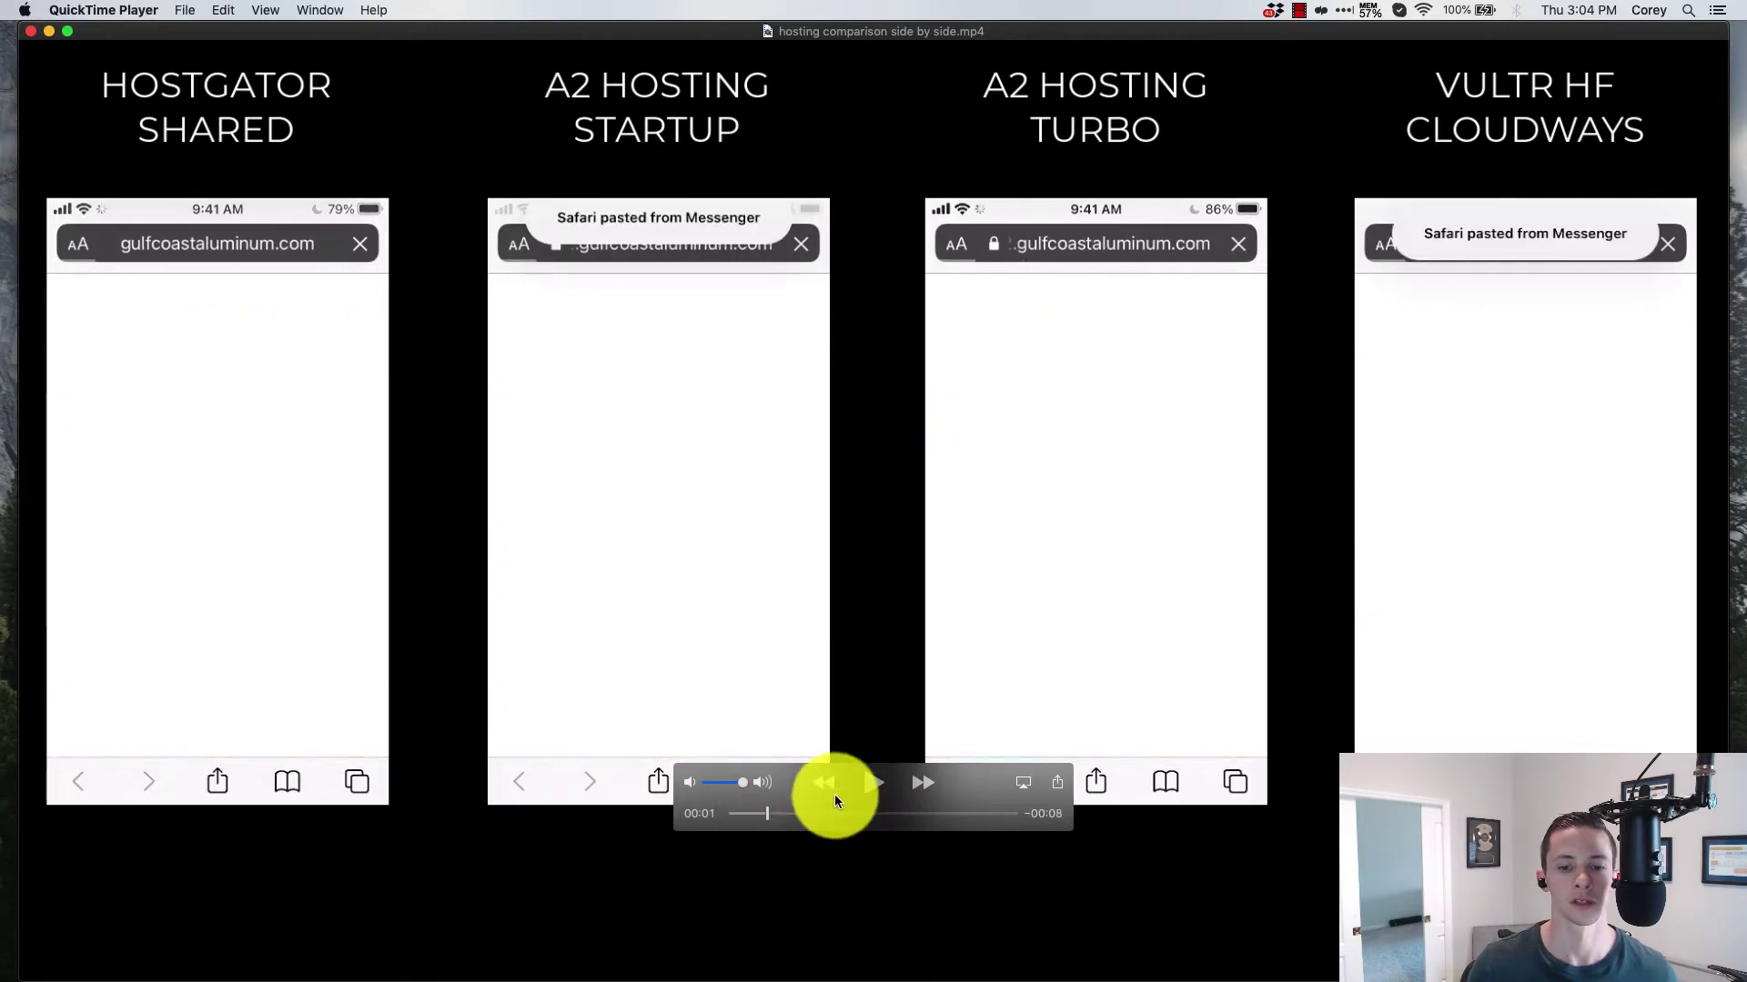
pyautogui.click(870, 784)
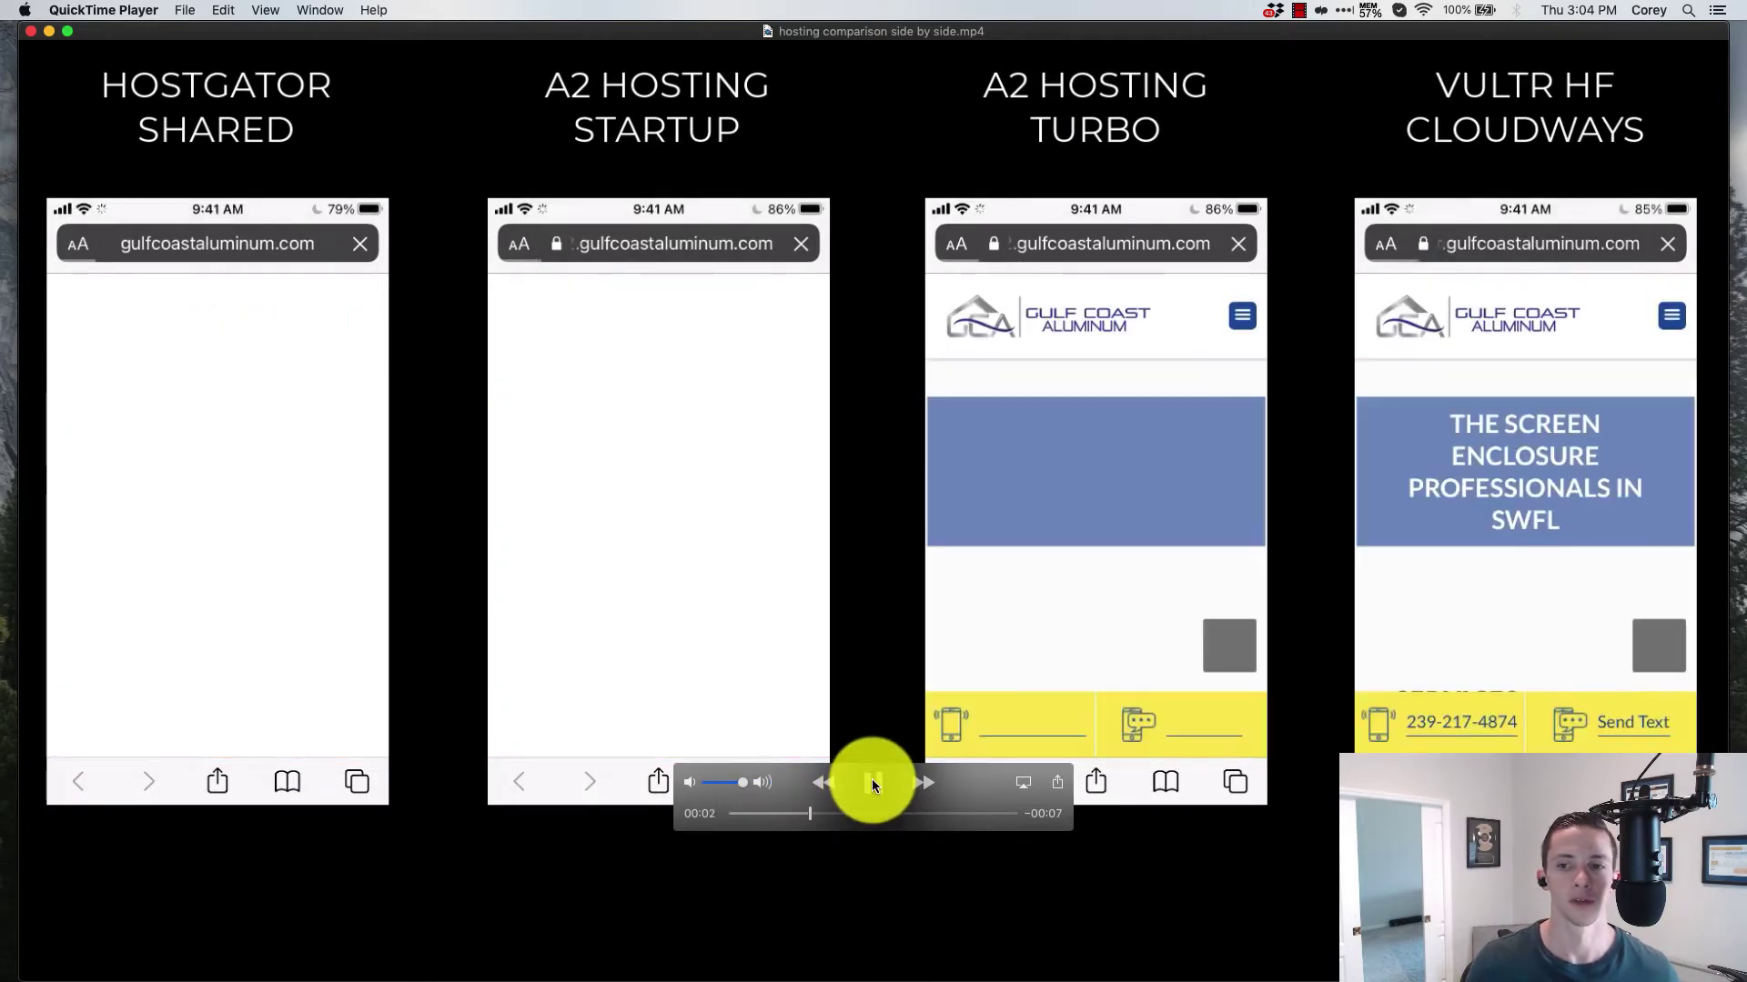
pyautogui.click(872, 781)
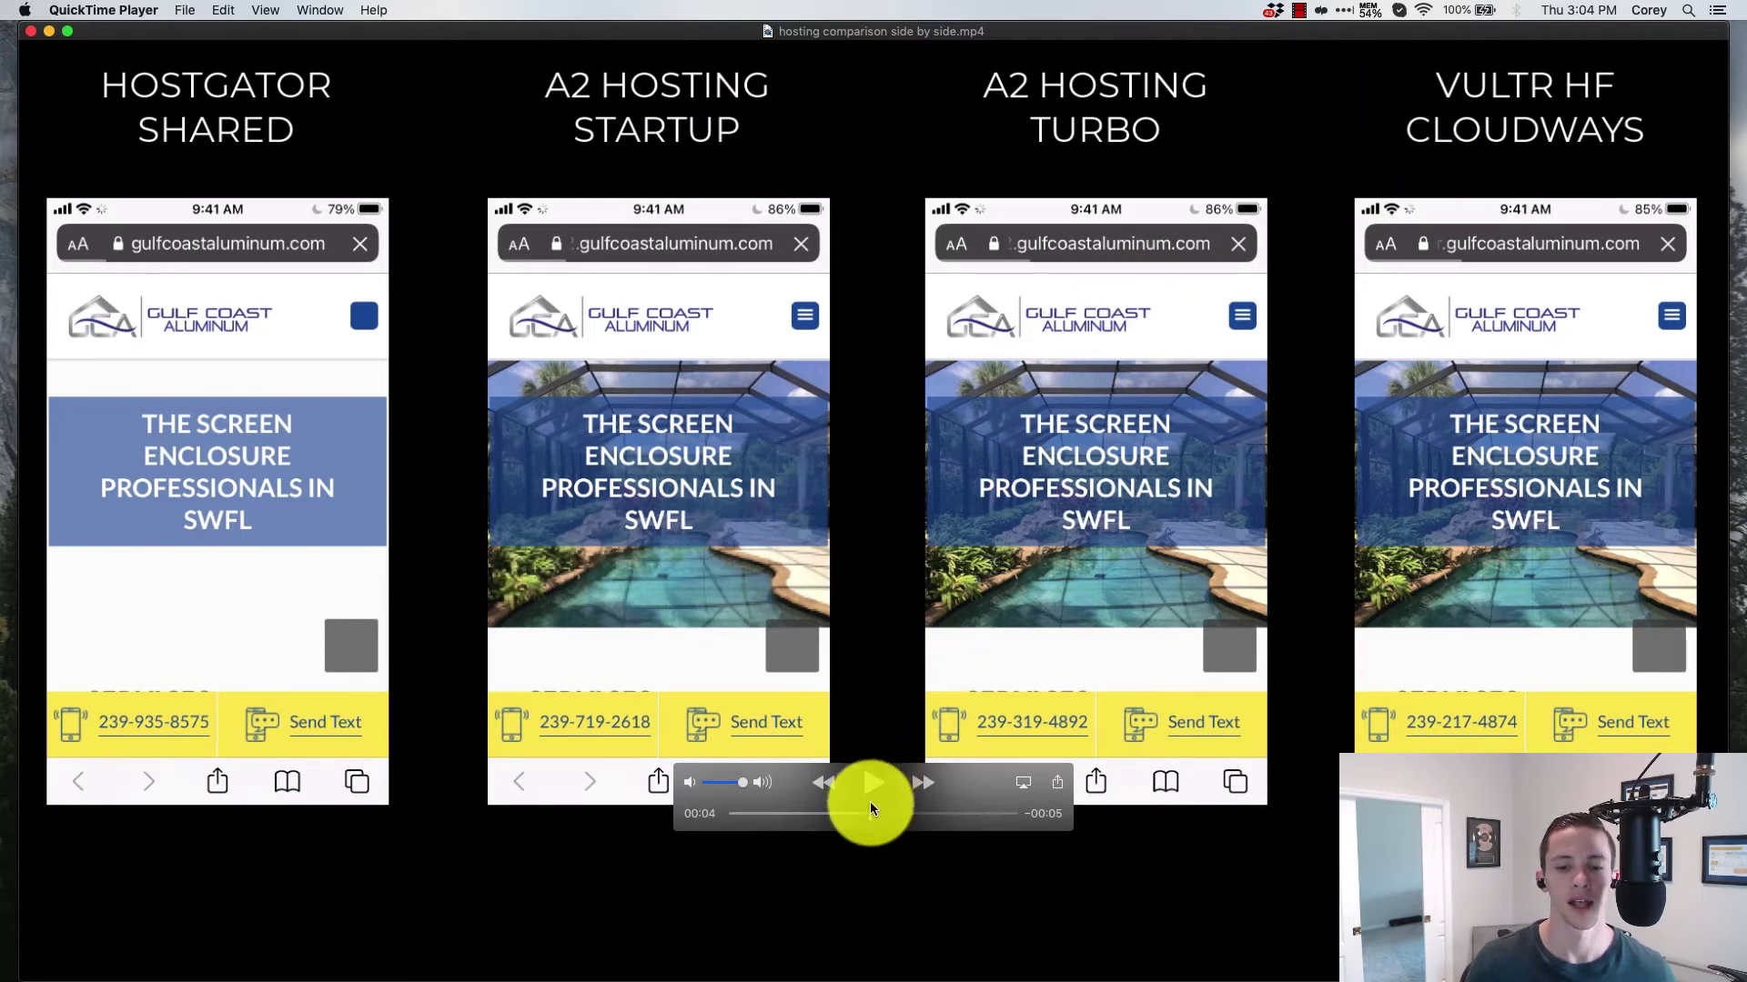
pyautogui.moveTo(872, 806); pyautogui.dragTo(958, 819)
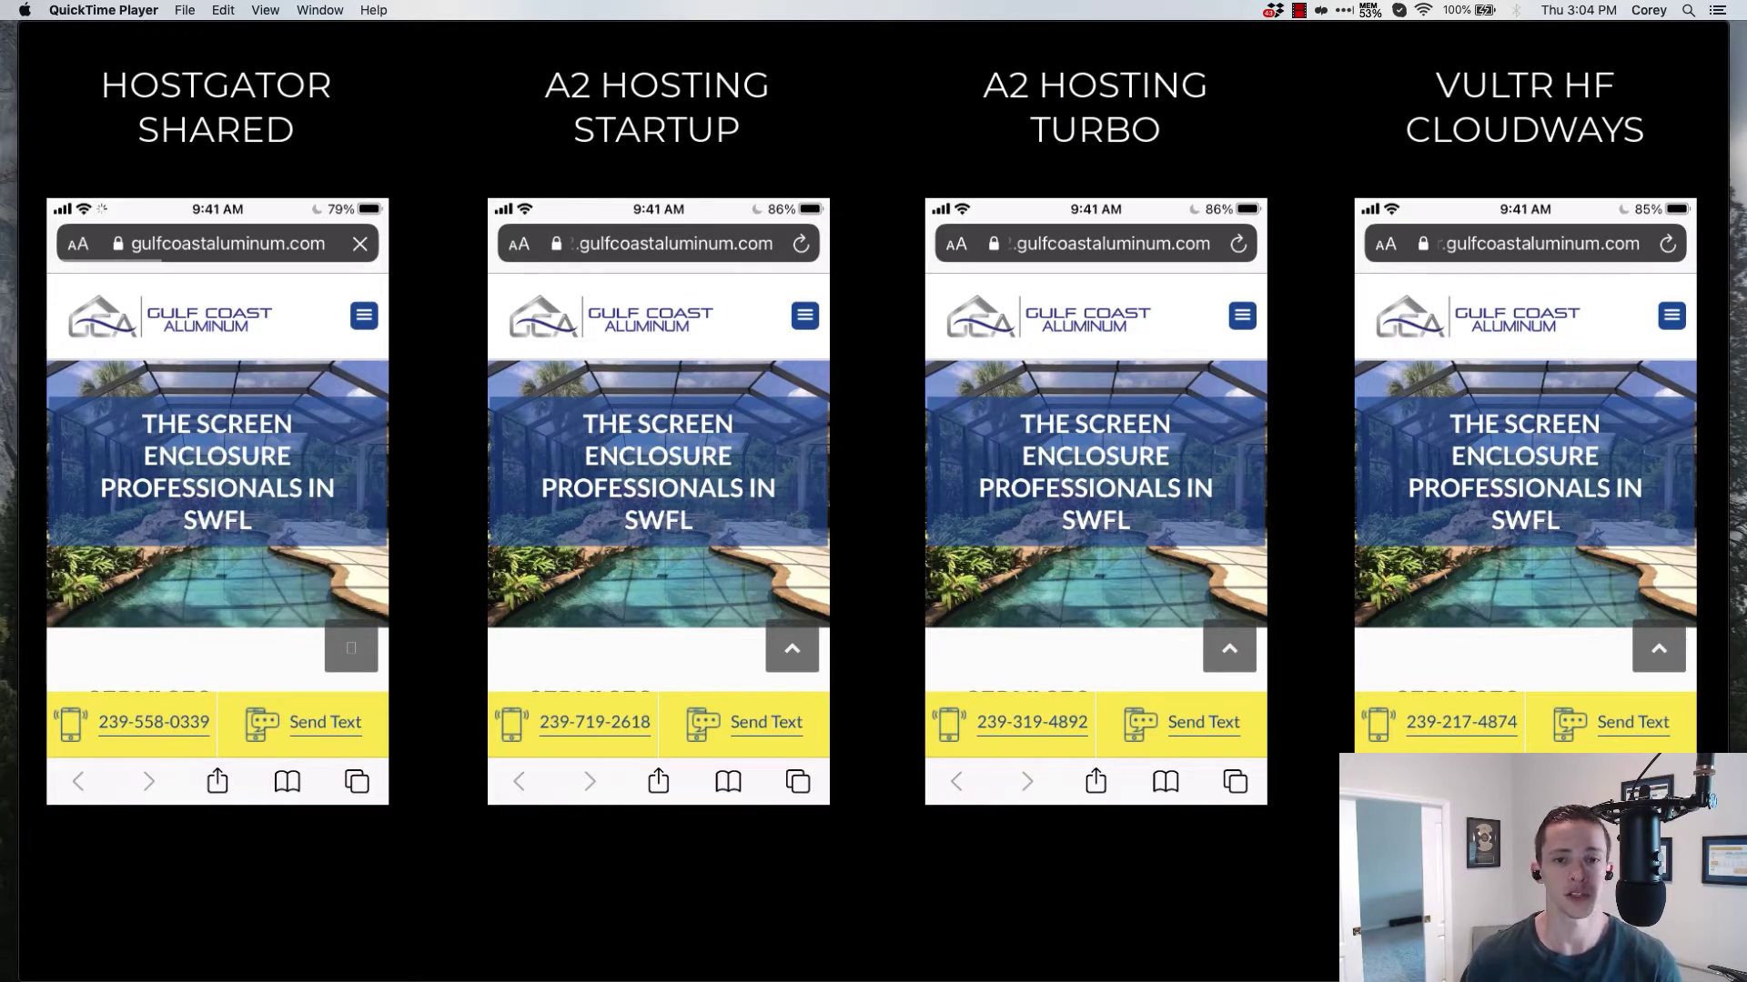
pyautogui.moveTo(1552, 284)
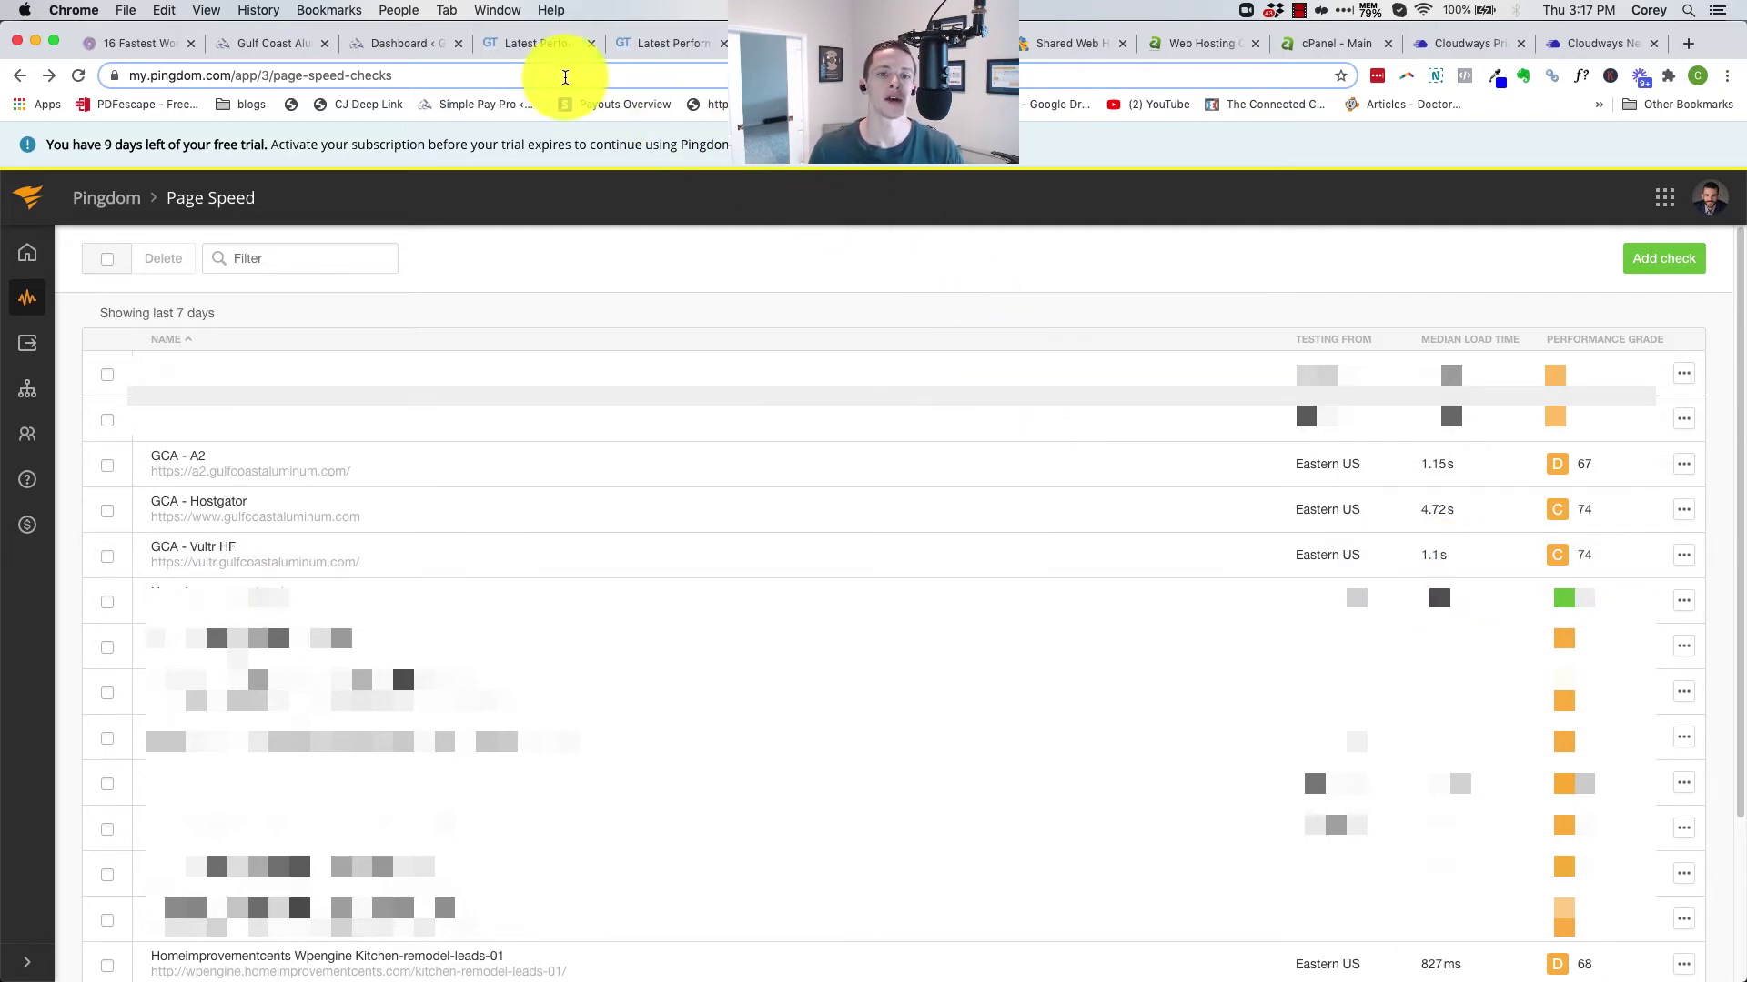
# Open the HostGator site's GTmetrix report: PageSpeed D (65%), 6.2s, 2.73MB, 97 requests
pyautogui.click(523, 43)
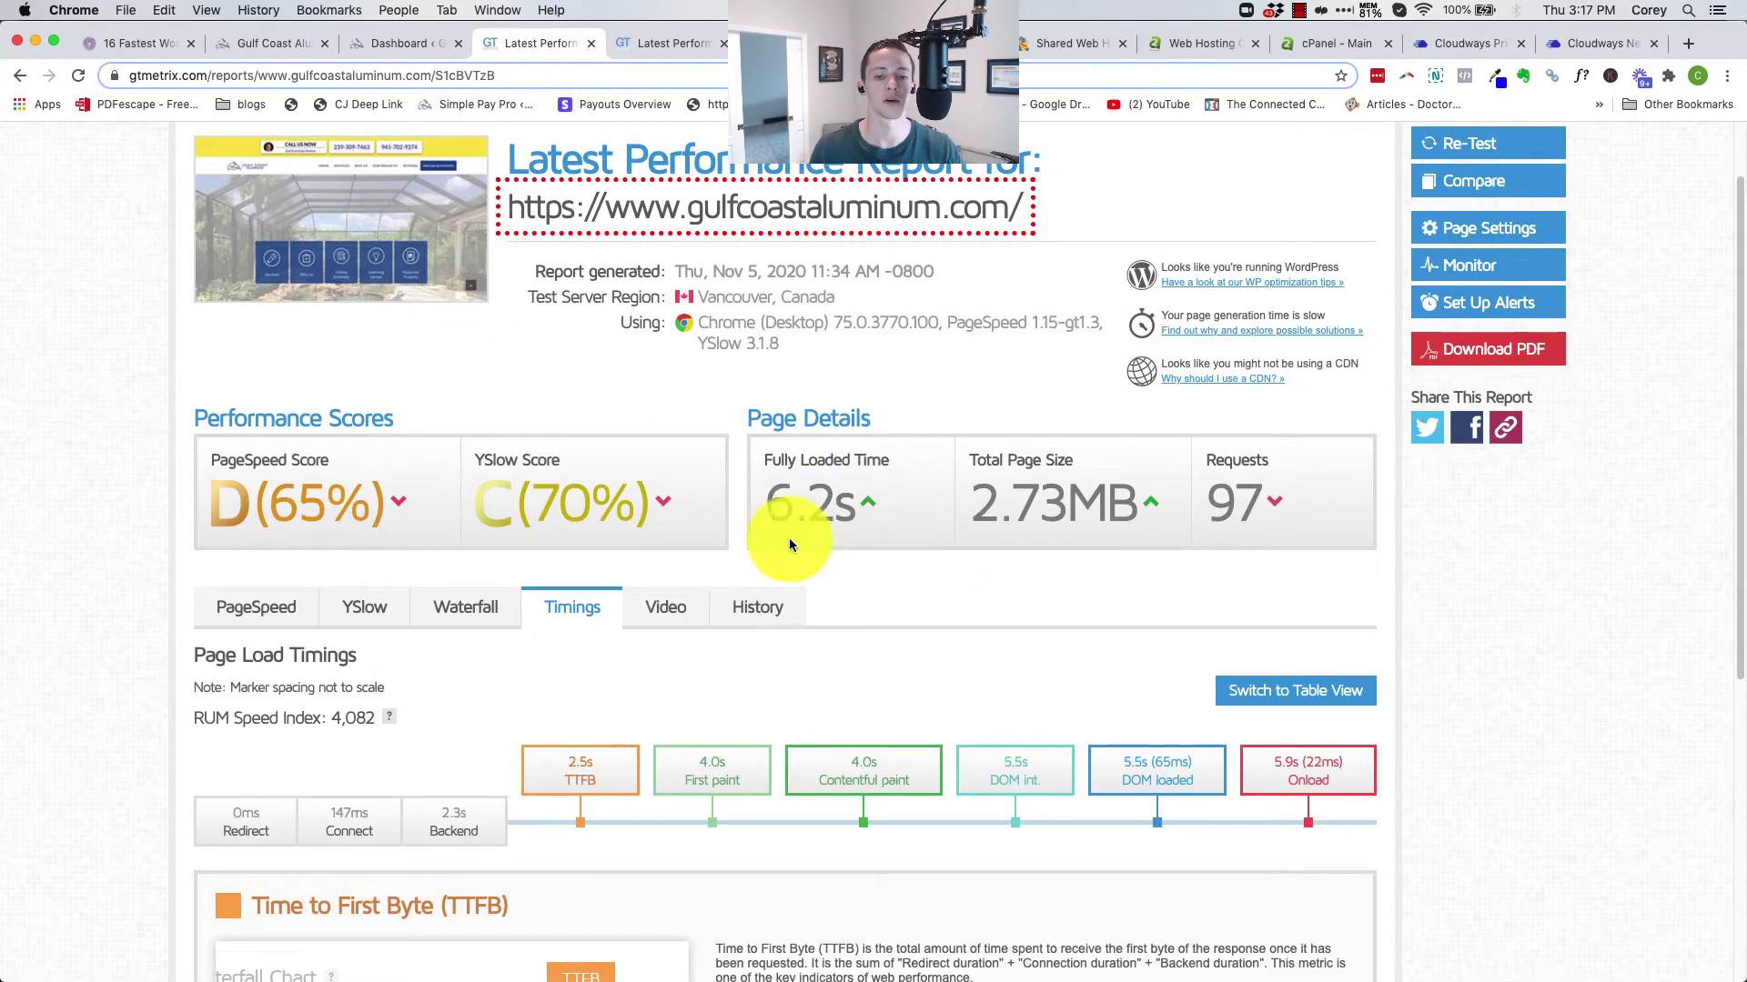
# Check the Backend and TTFB timings, then view the A2 report (PageSpeed 79%, 4.3s)
pyautogui.moveTo(505, 794)
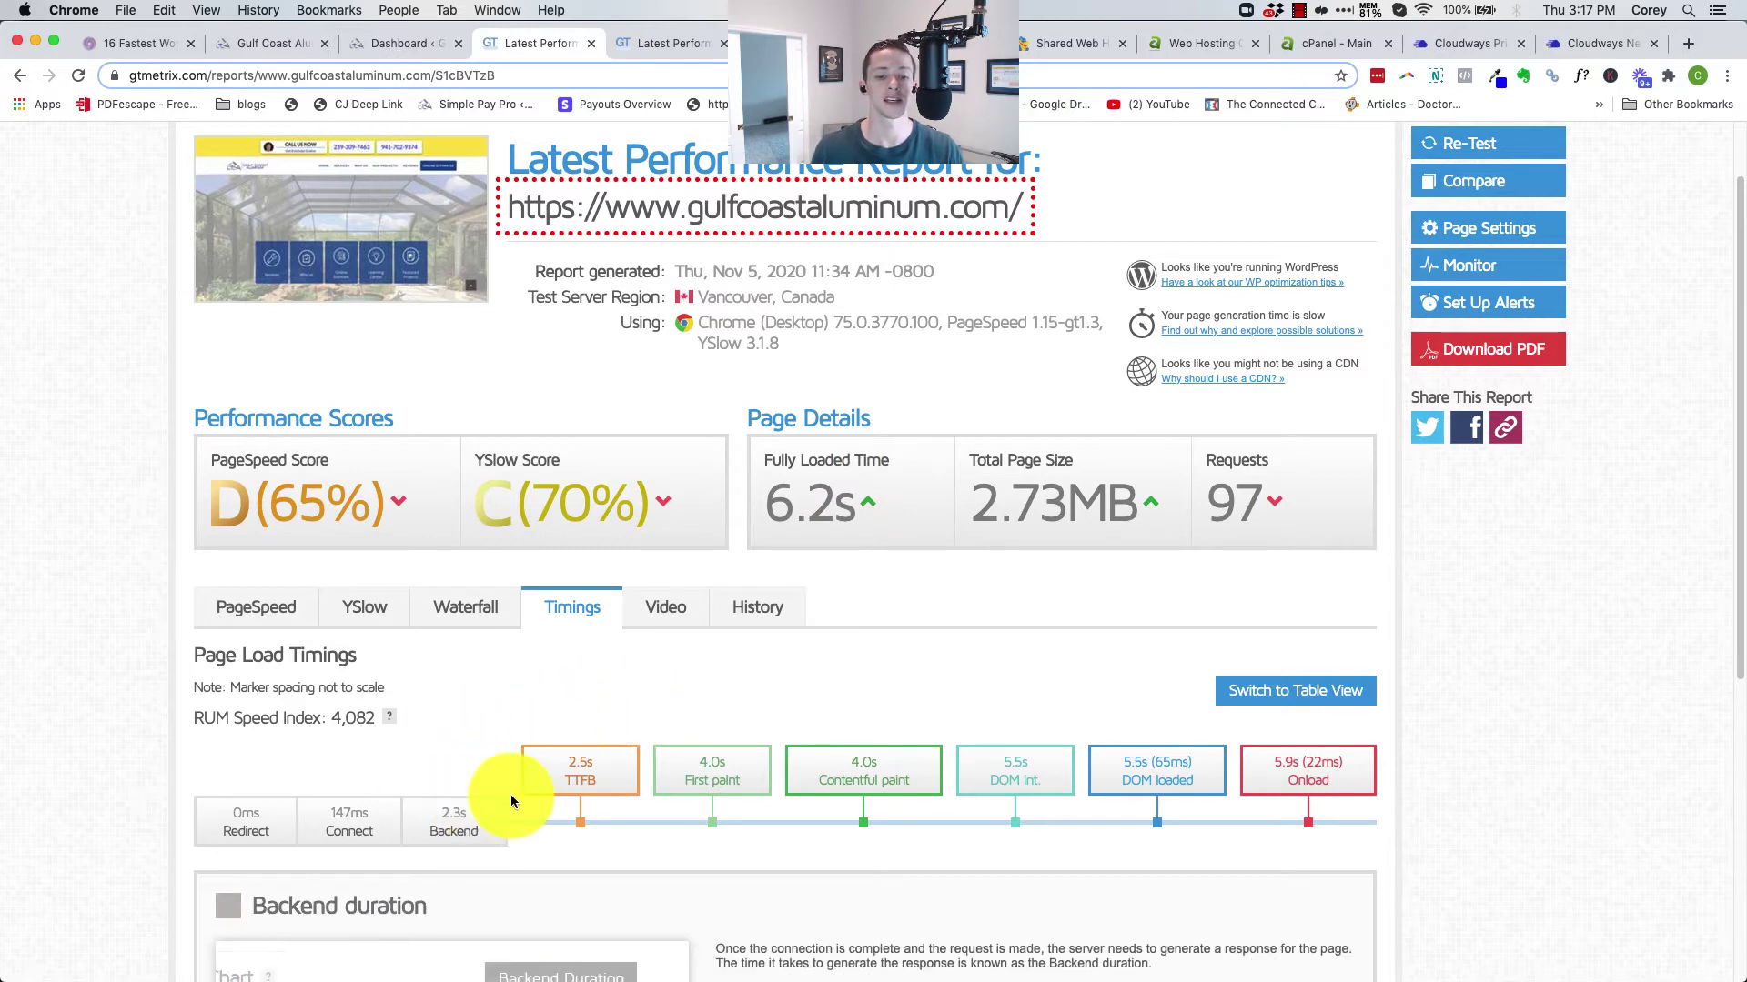
pyautogui.moveTo(581, 789)
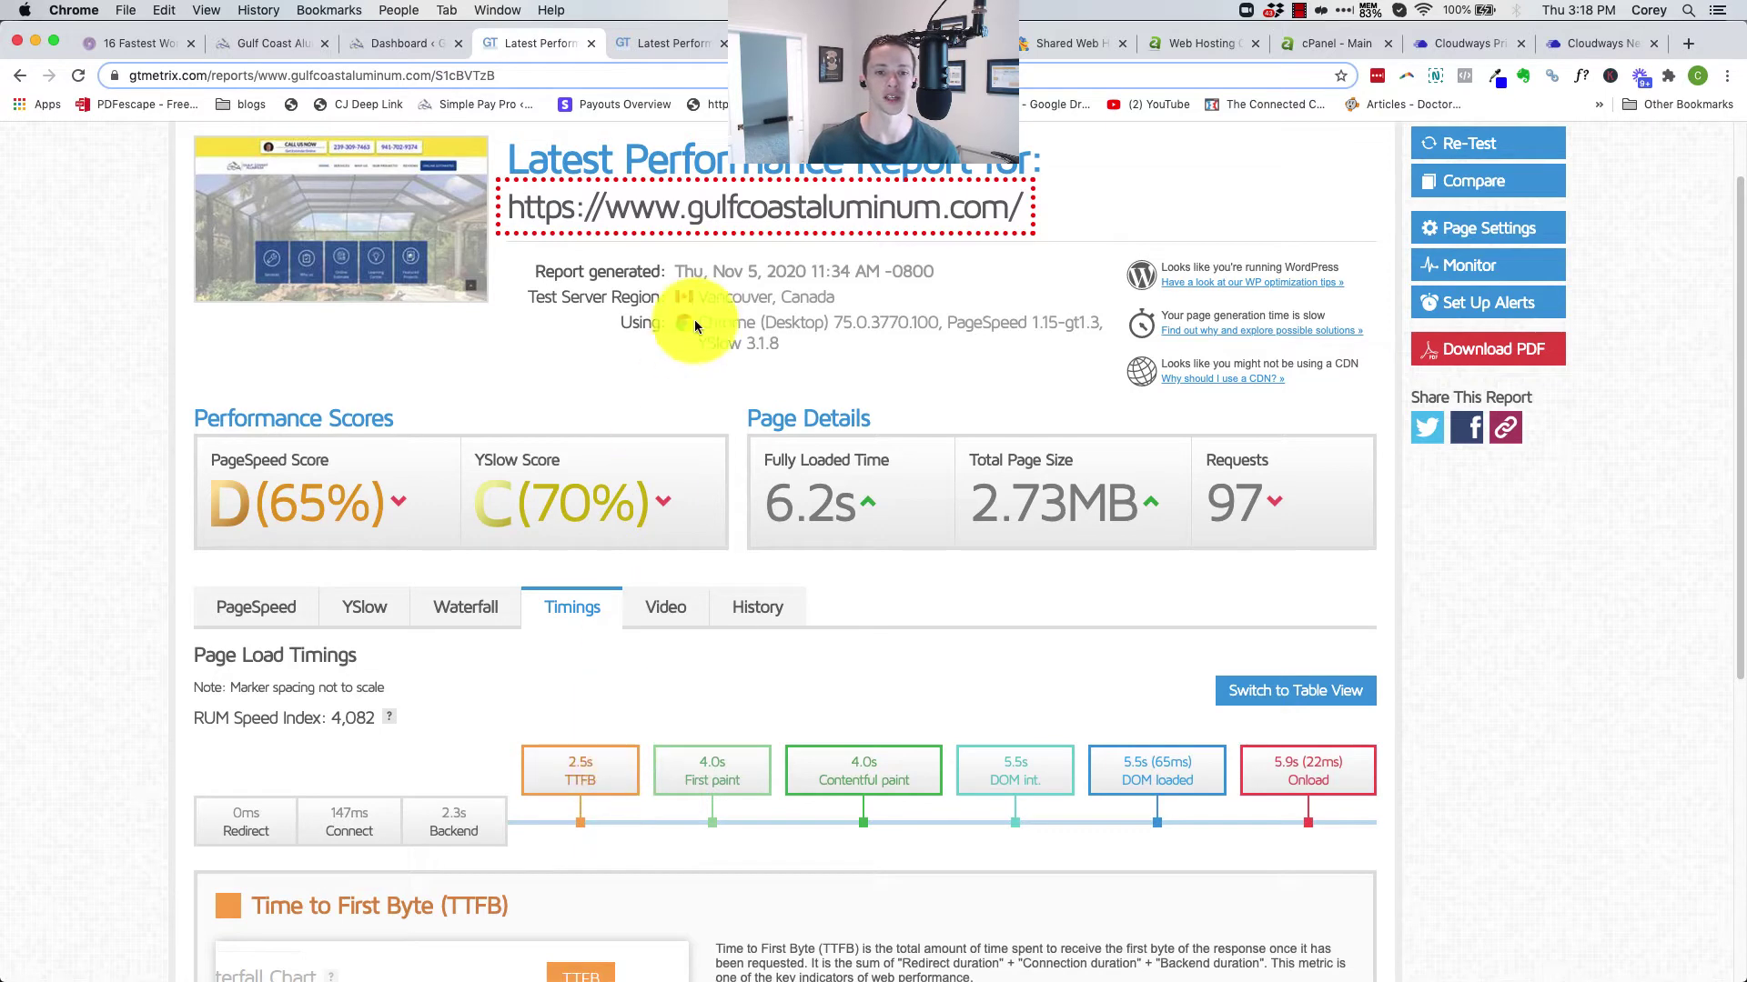
pyautogui.click(660, 44)
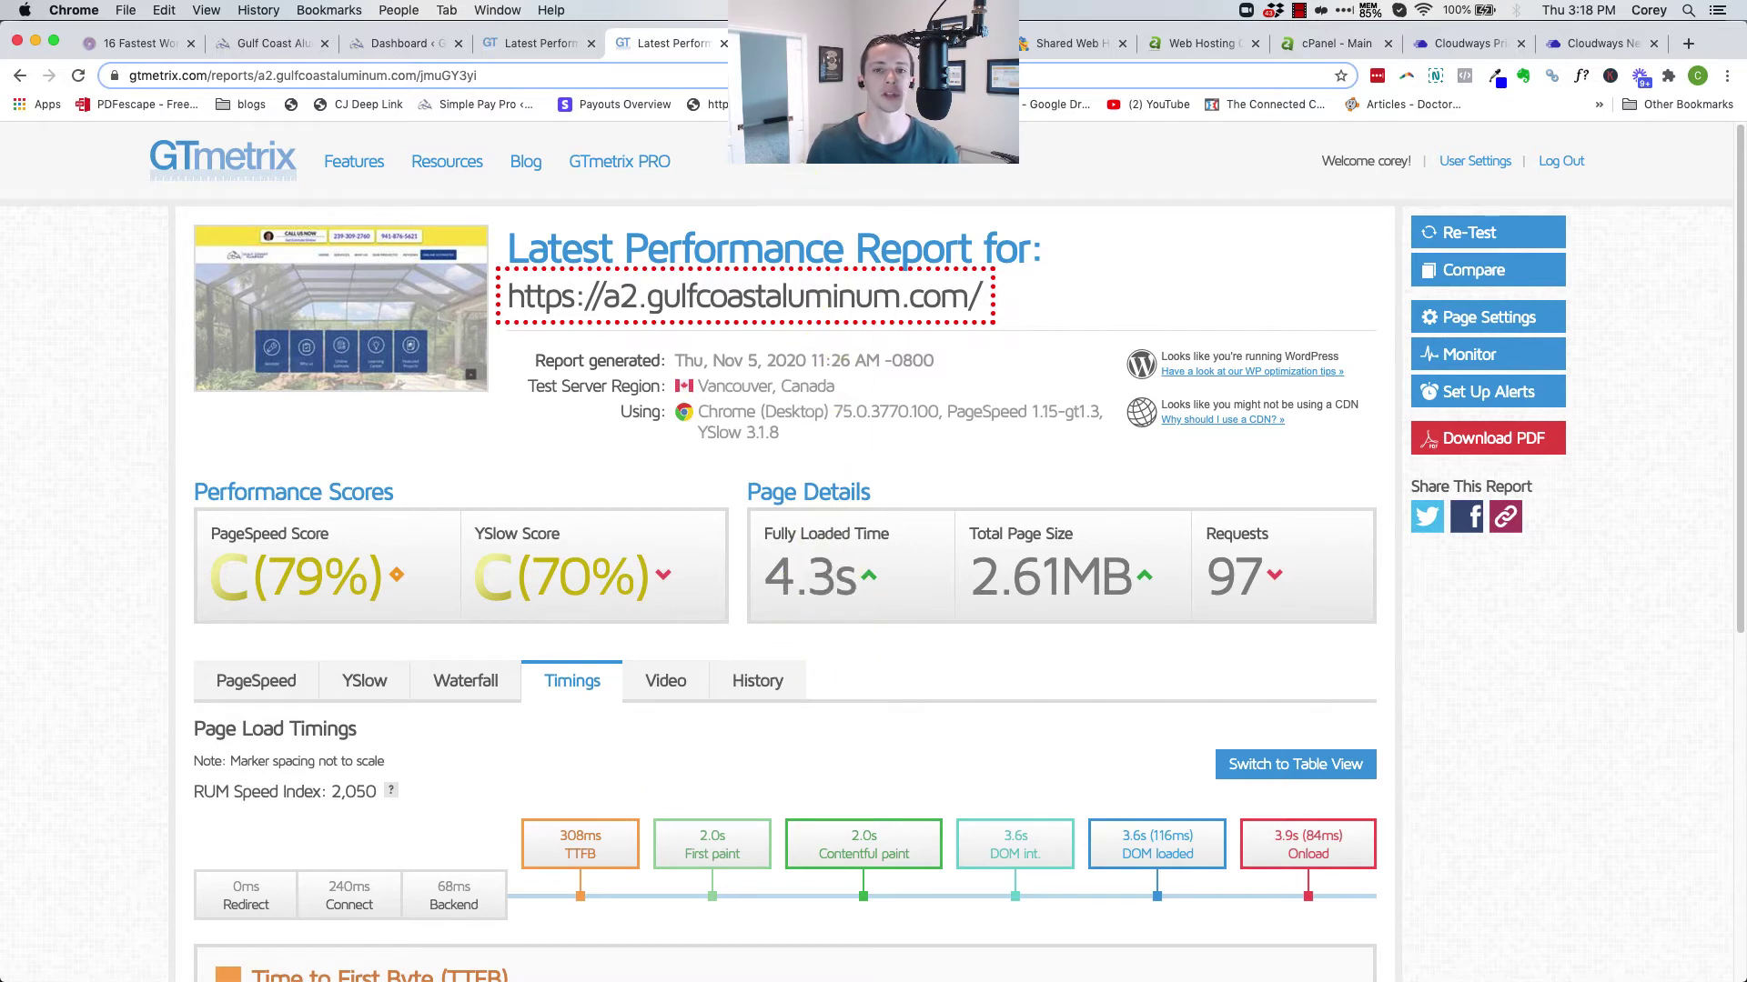
# View the Vultr GTmetrix report (78%, 3.8s), then position a blank whiteboard over it
pyautogui.hotkey('ctrl', 'Tab')
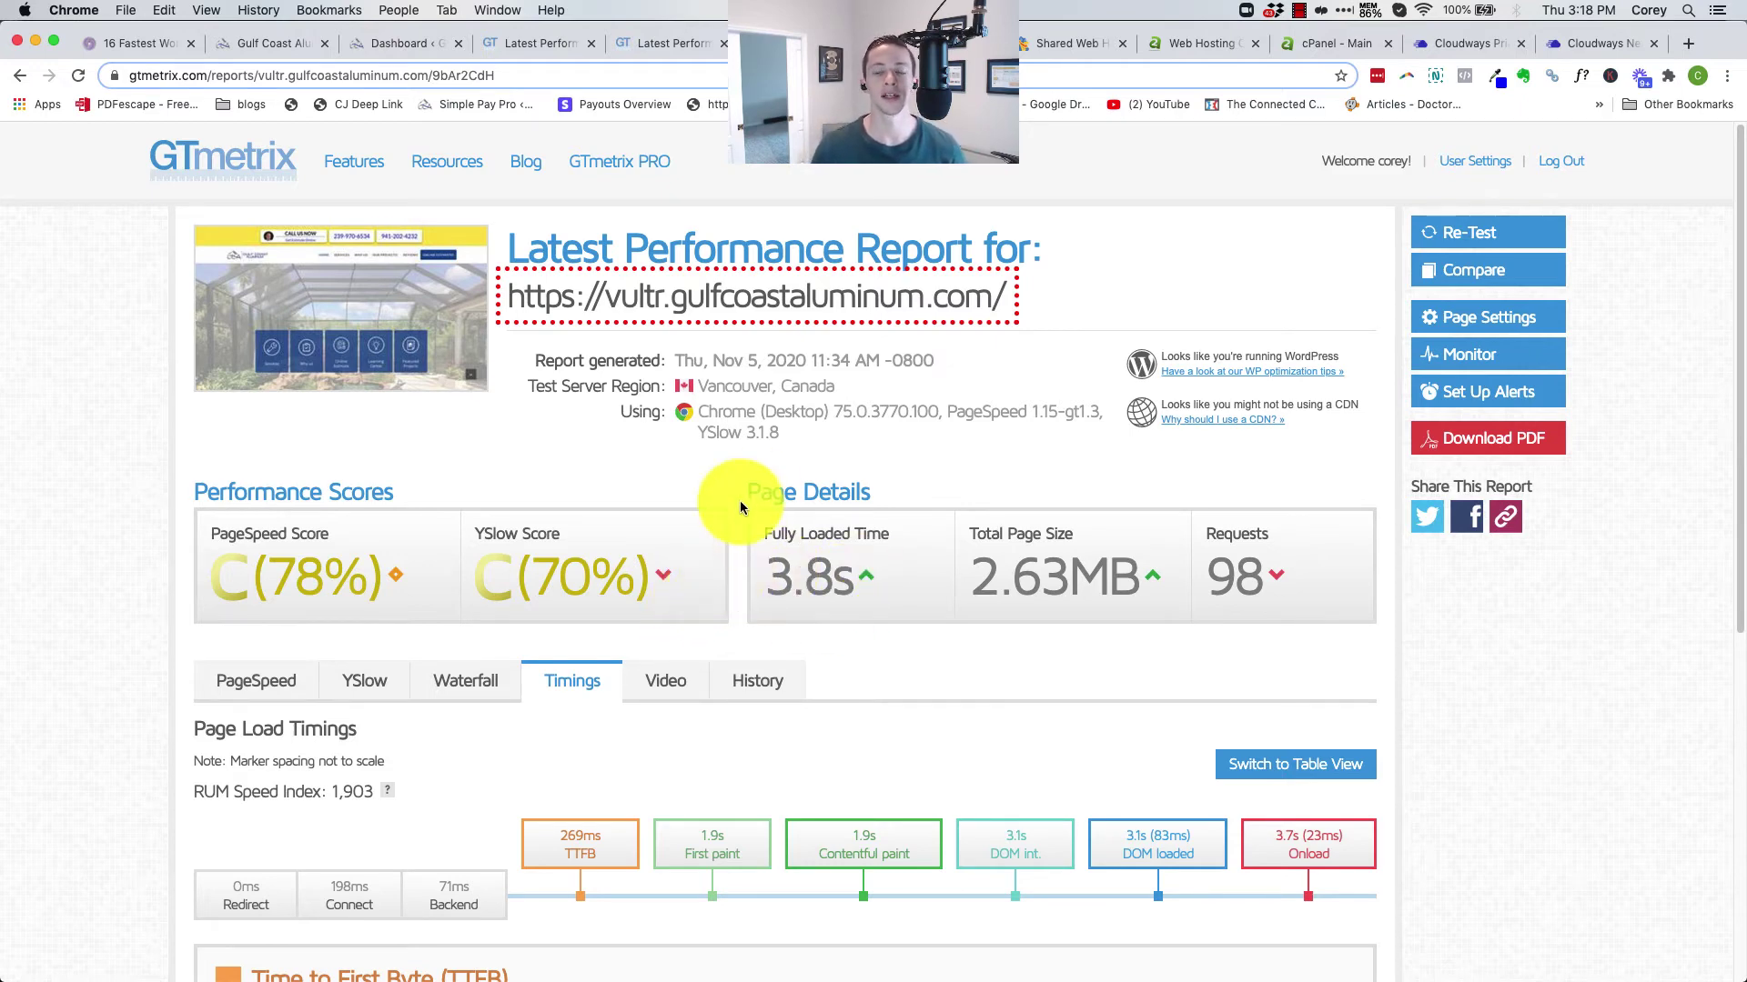
pyautogui.click(1062, 45)
pyautogui.click(946, 43)
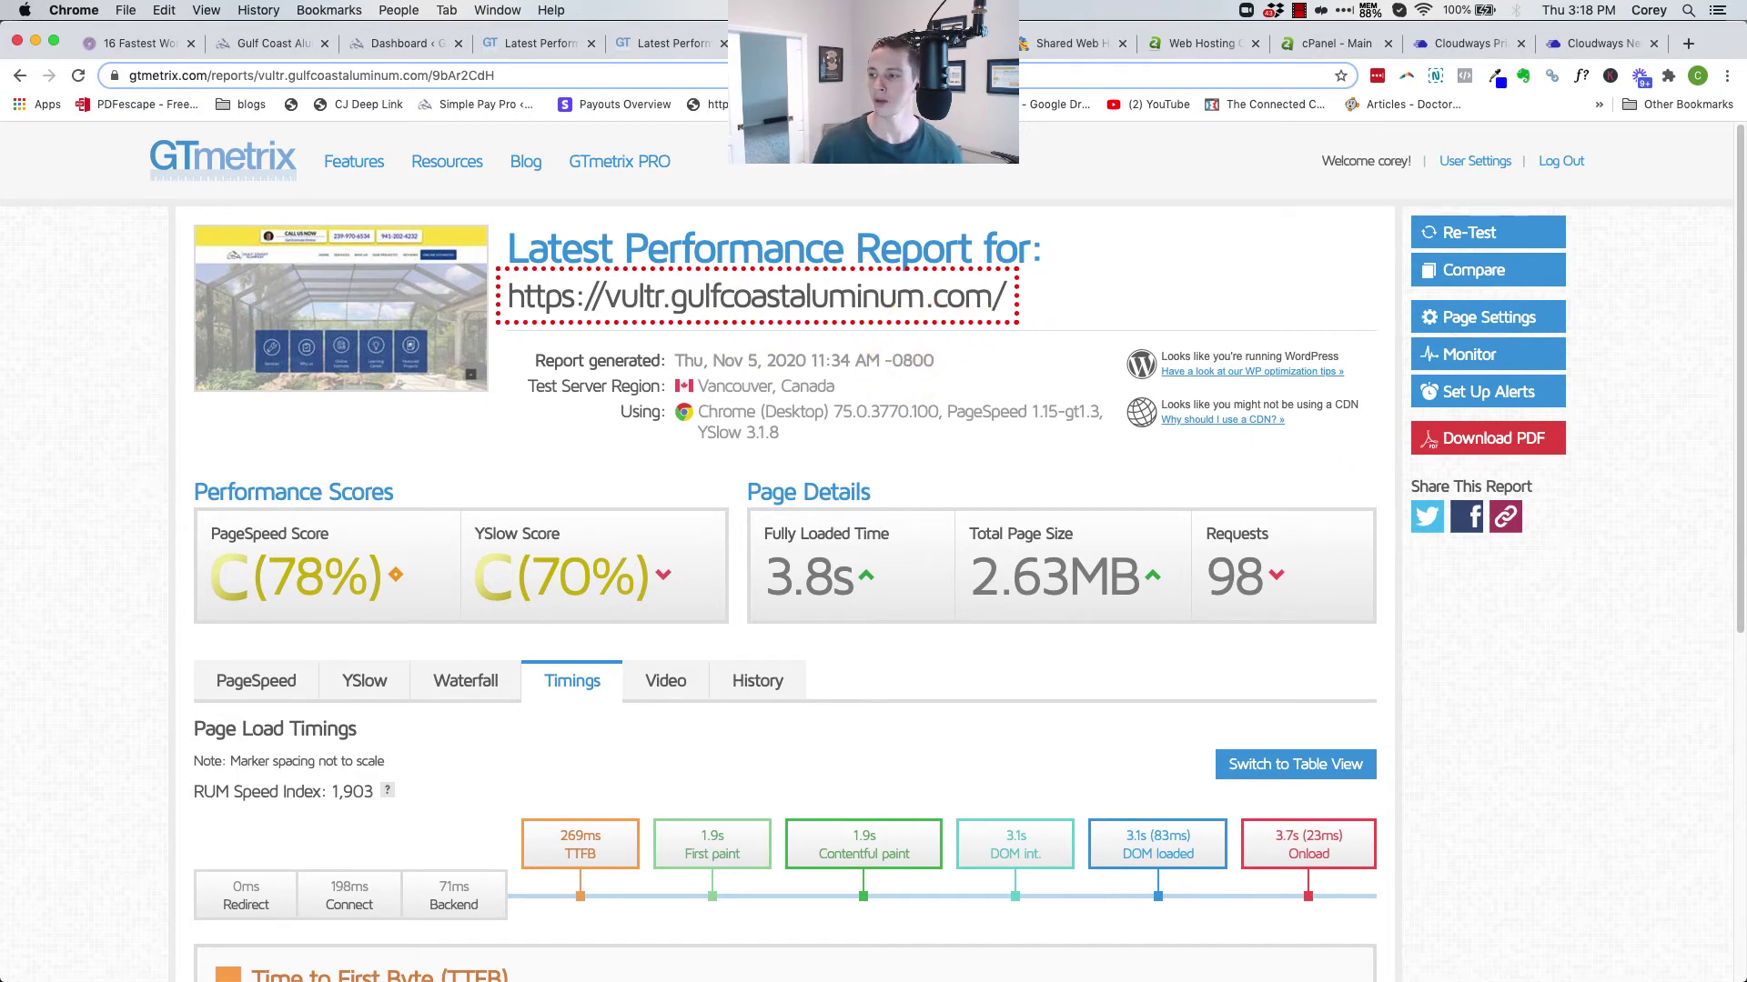
pyautogui.moveTo(220, 258); pyautogui.dragTo(364, 95)
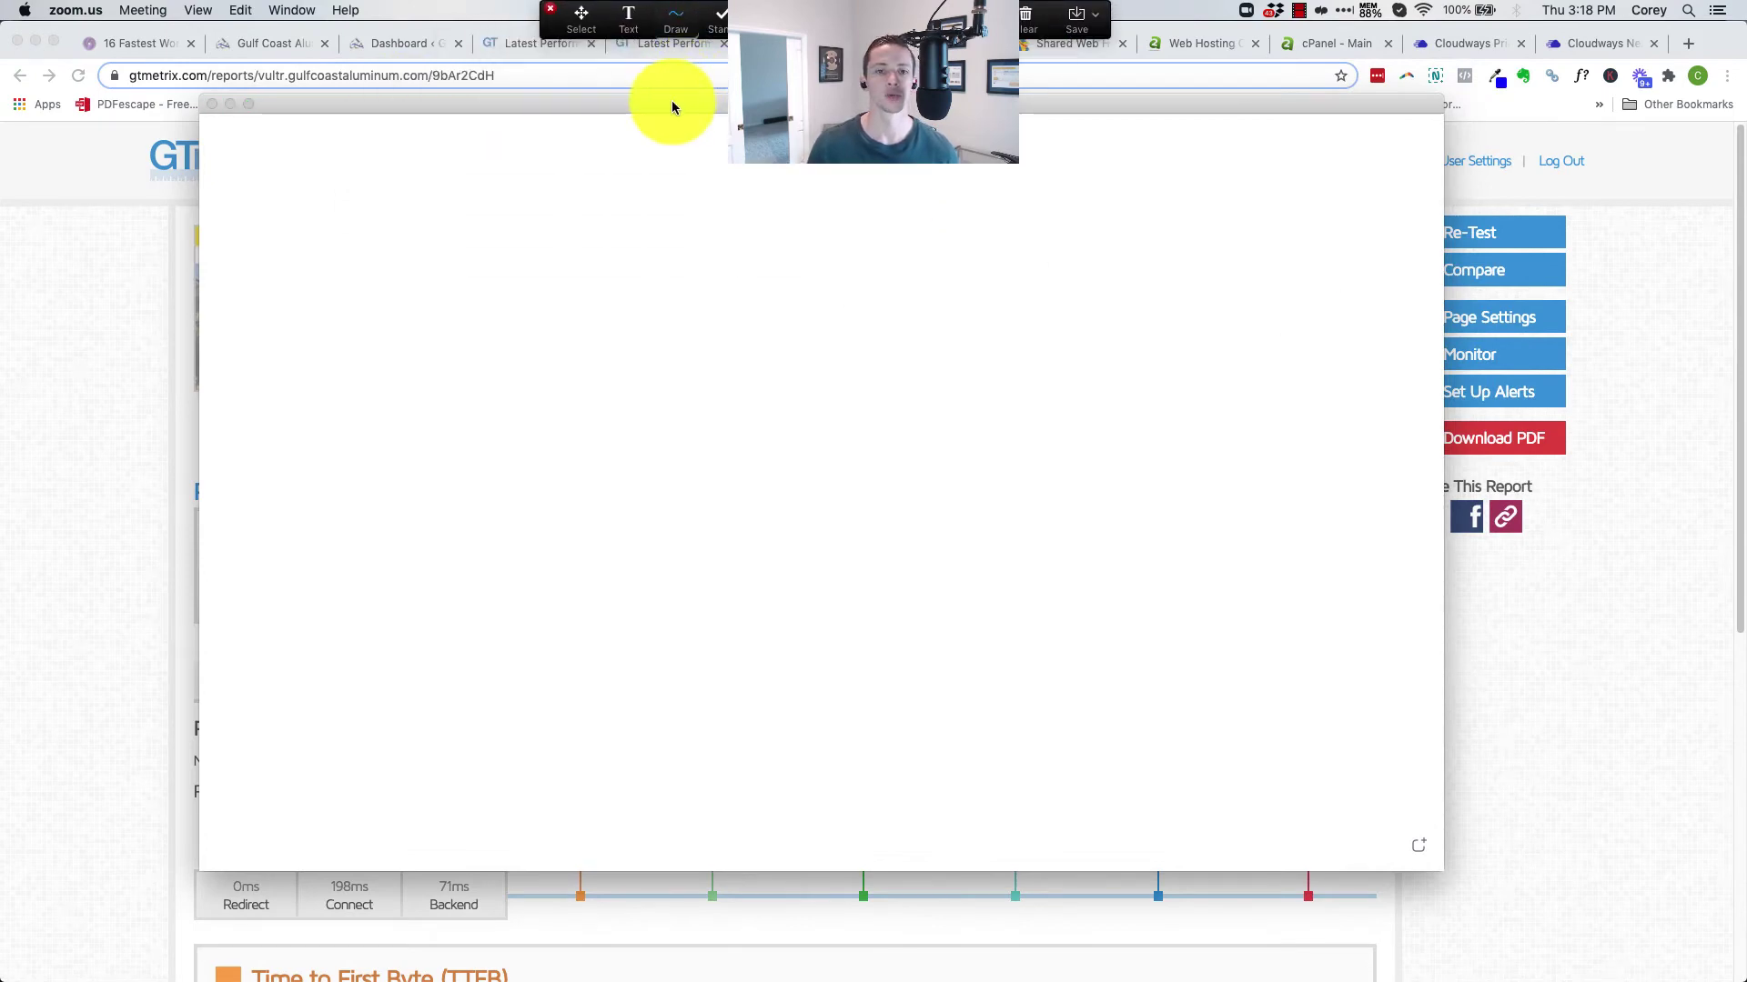
# Write the notes 'Disabled Caching' and 'No CDN' in a whiteboard text box
pyautogui.click(642, 24)
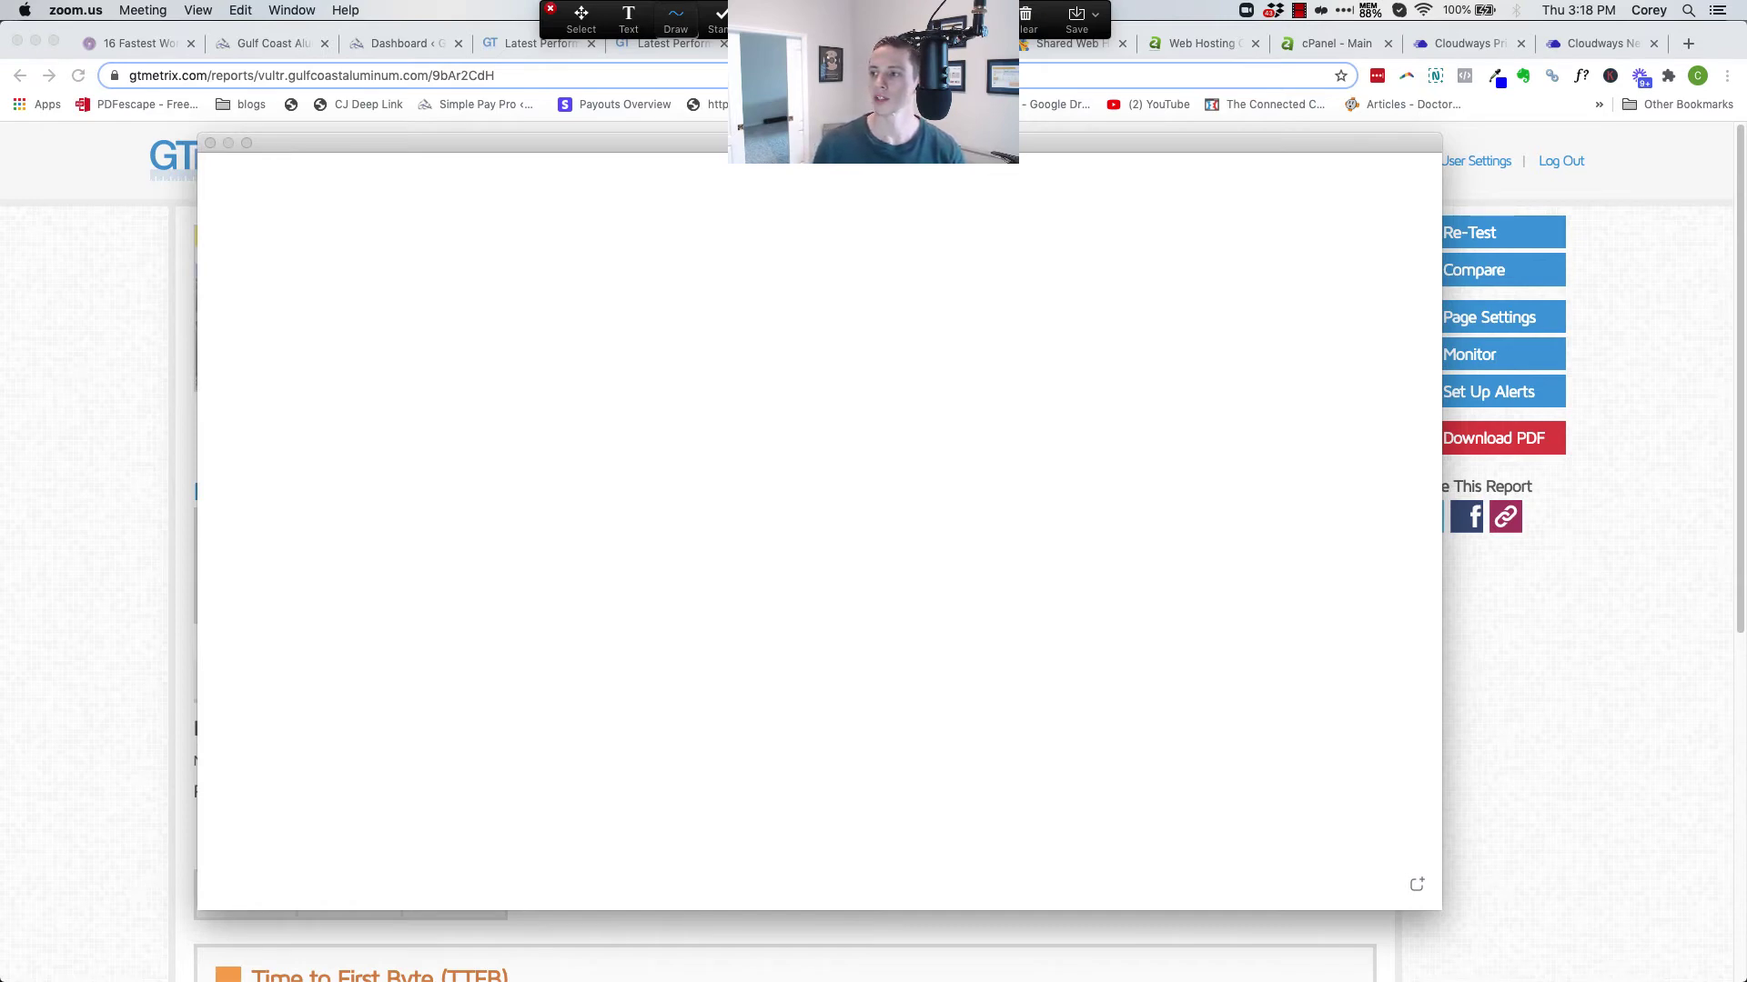
pyautogui.click(628, 18)
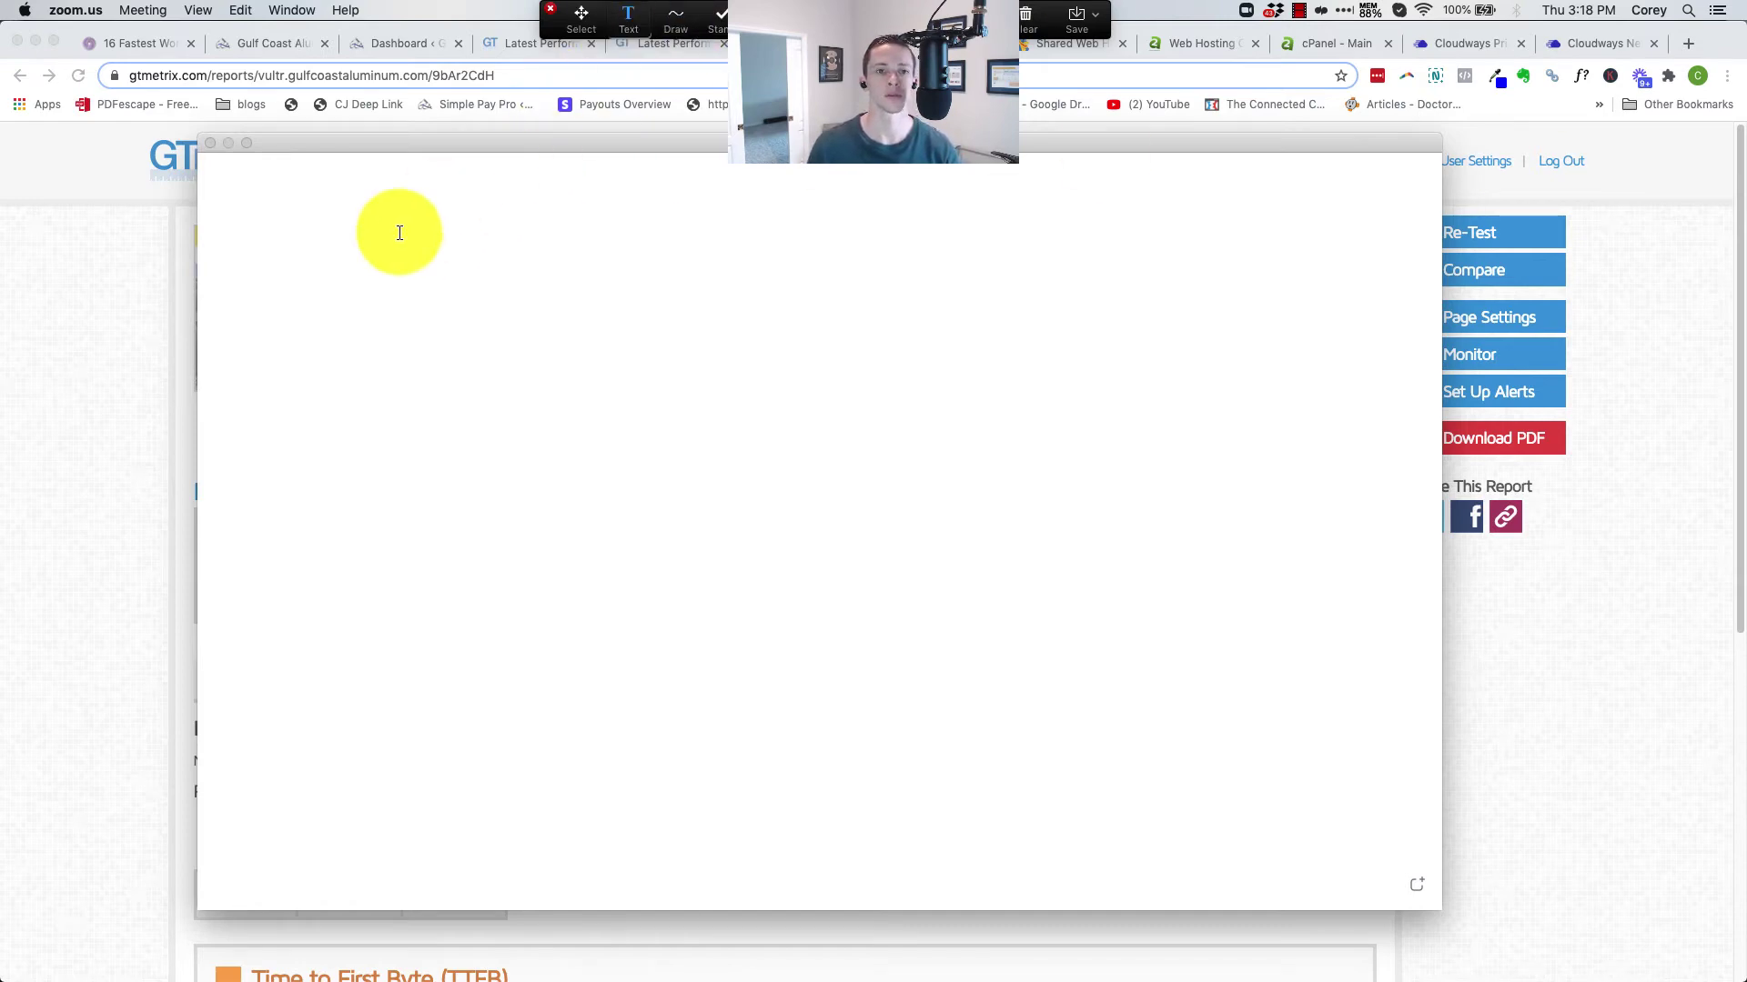
pyautogui.click(358, 234)
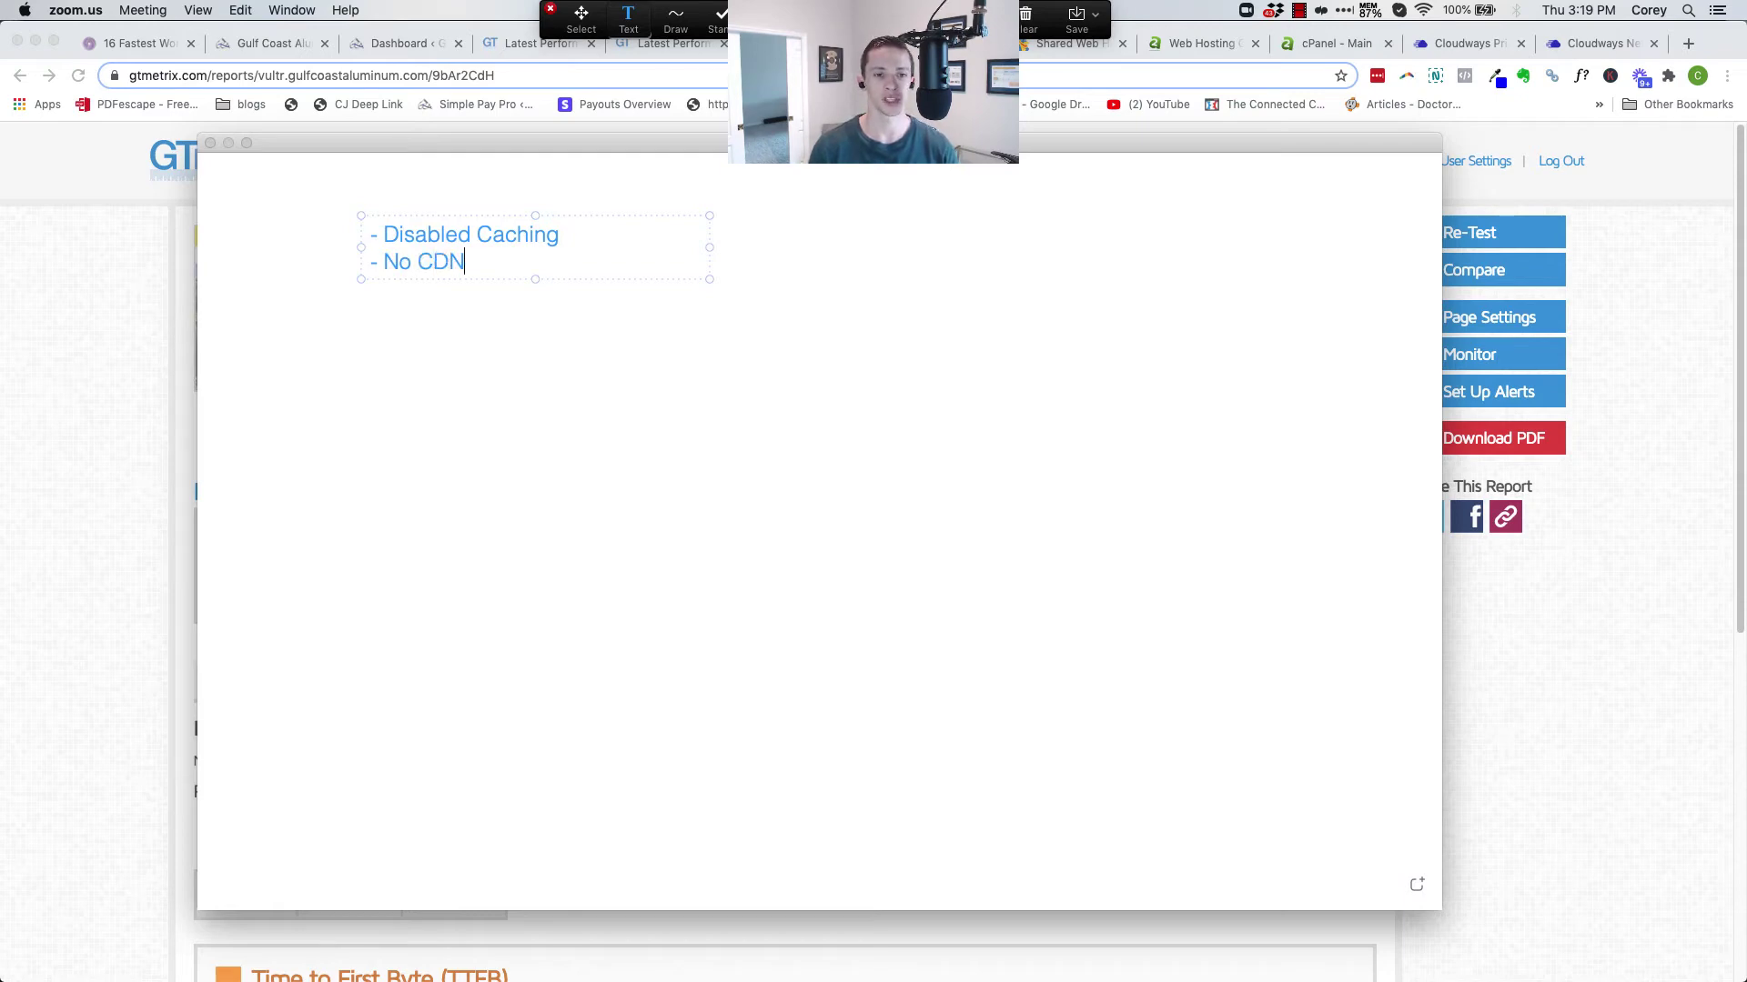
pyautogui.click(595, 240)
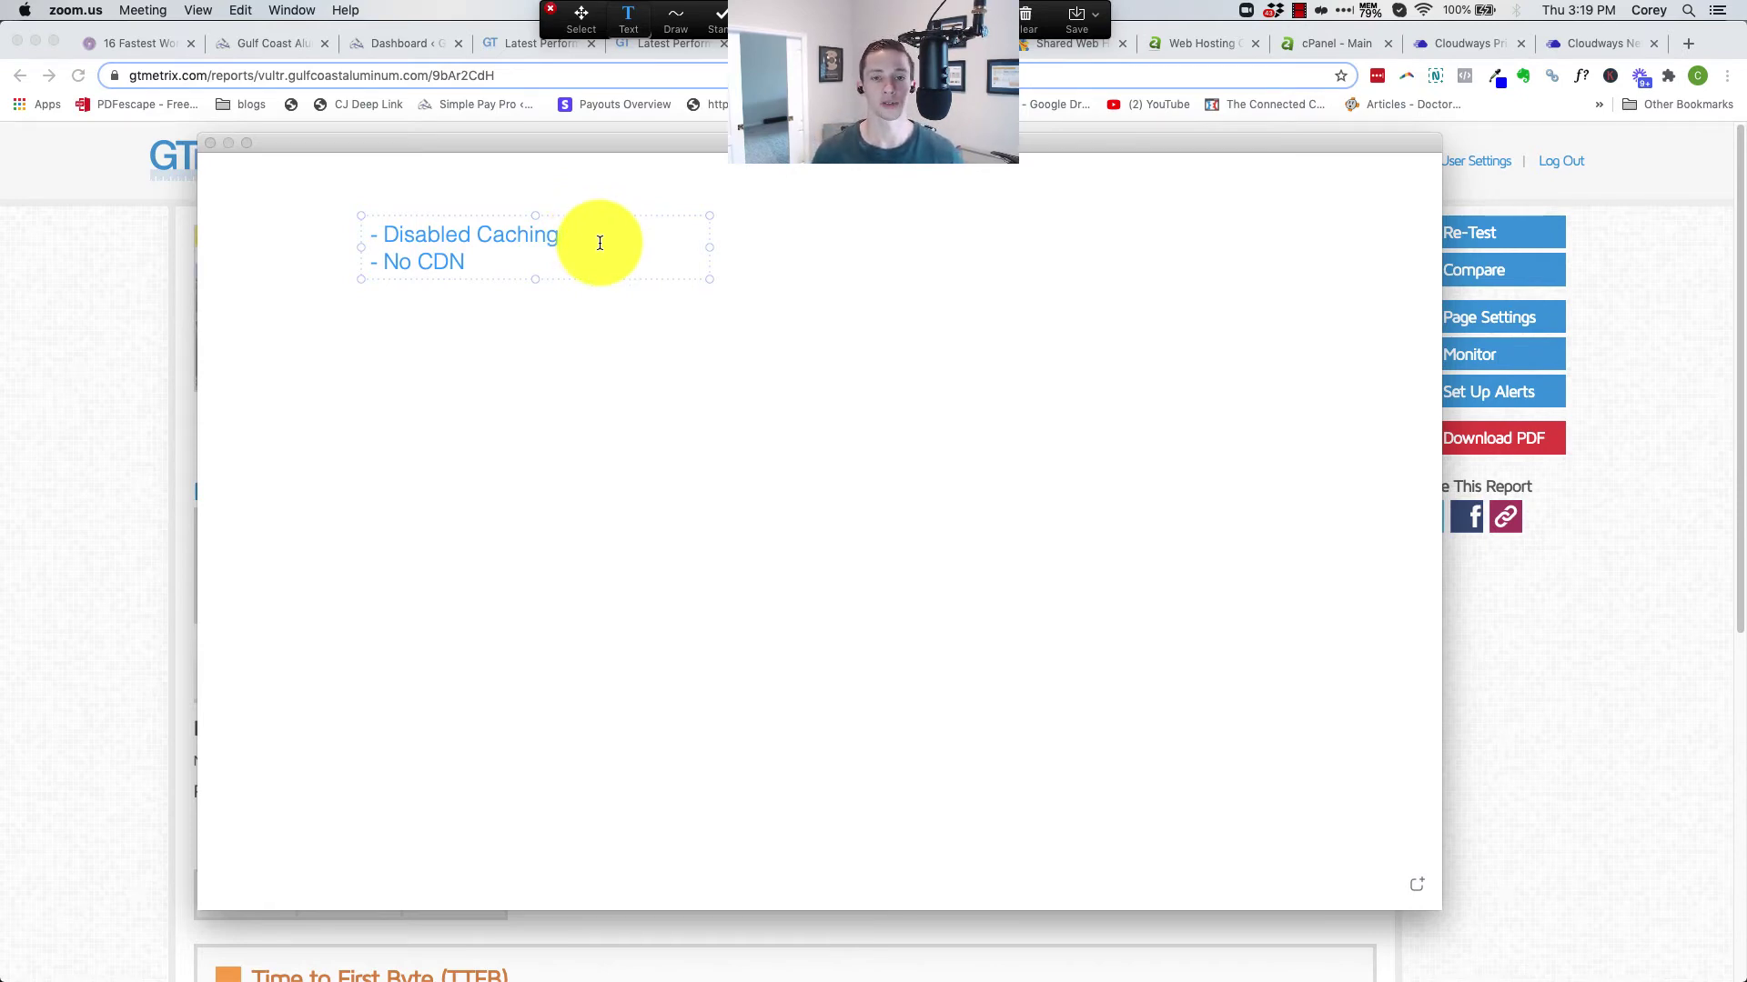
pyautogui.click(647, 341)
# Circle both notes in purple freehand and move the whiteboard beside the GTmetrix report
pyautogui.click(675, 15)
pyautogui.click(629, 75)
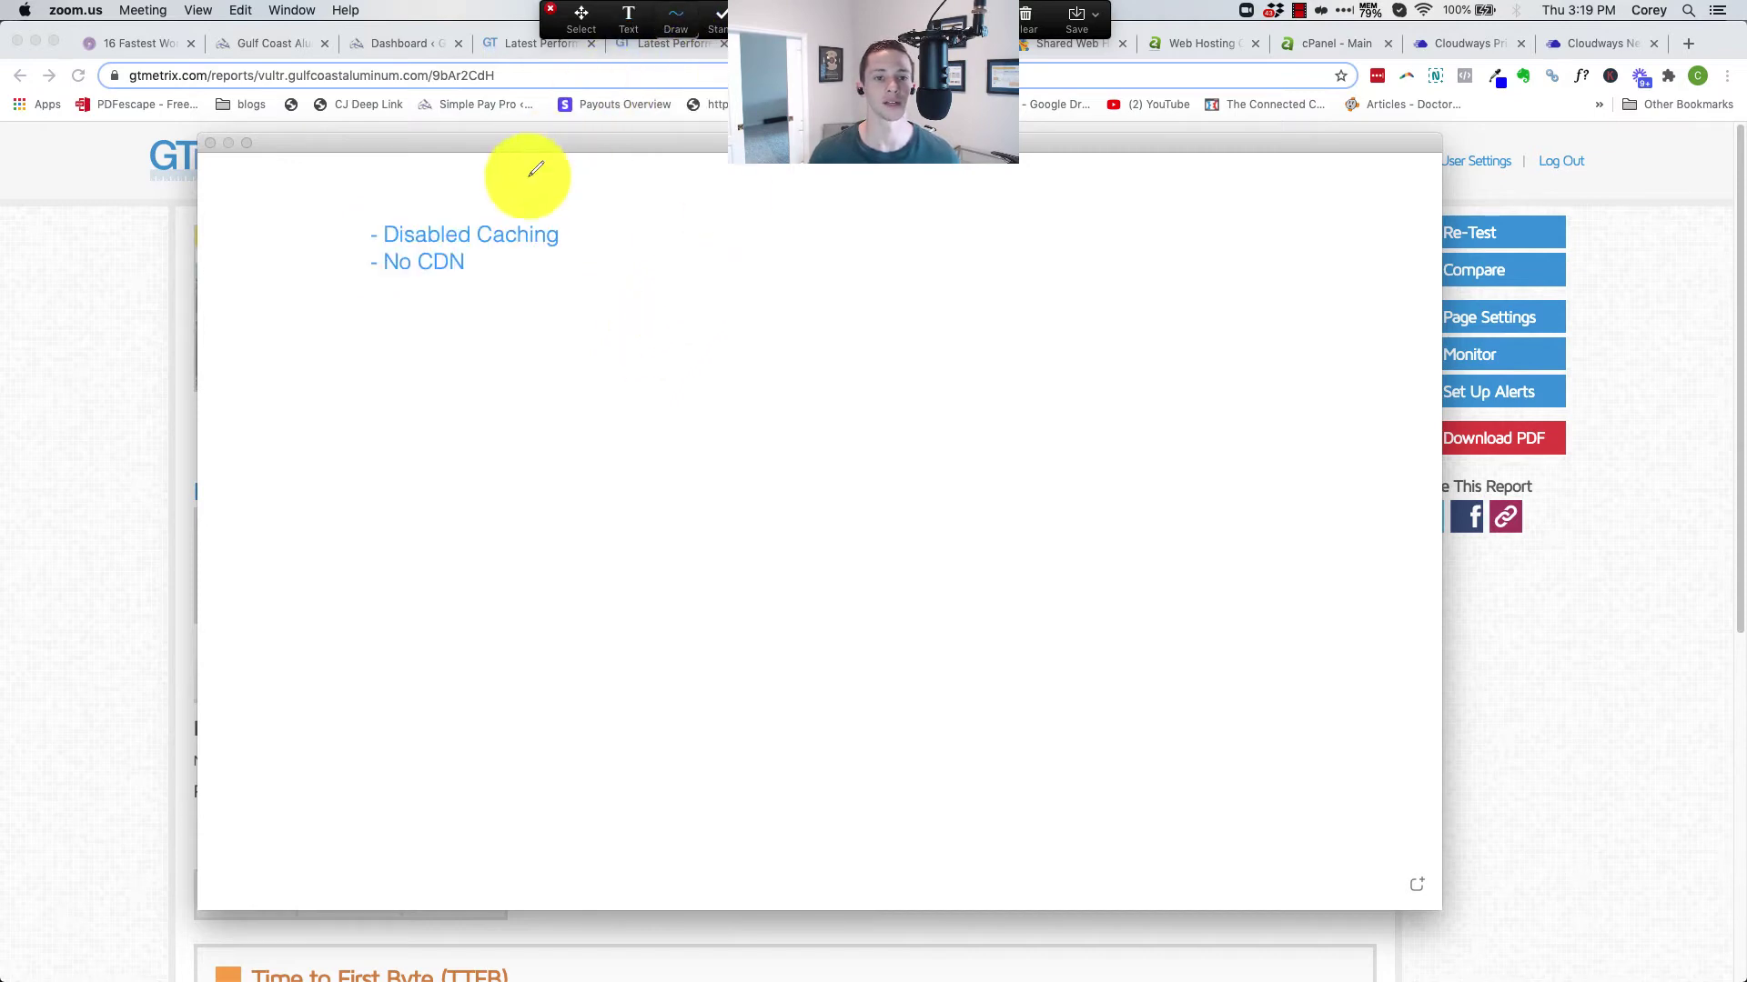
pyautogui.moveTo(527, 177)
pyautogui.mouseDown()
pyautogui.moveTo(394, 188)
pyautogui.moveTo(534, 300)
pyautogui.moveTo(521, 154)
pyautogui.moveTo(477, 169)
pyautogui.mouseUp()
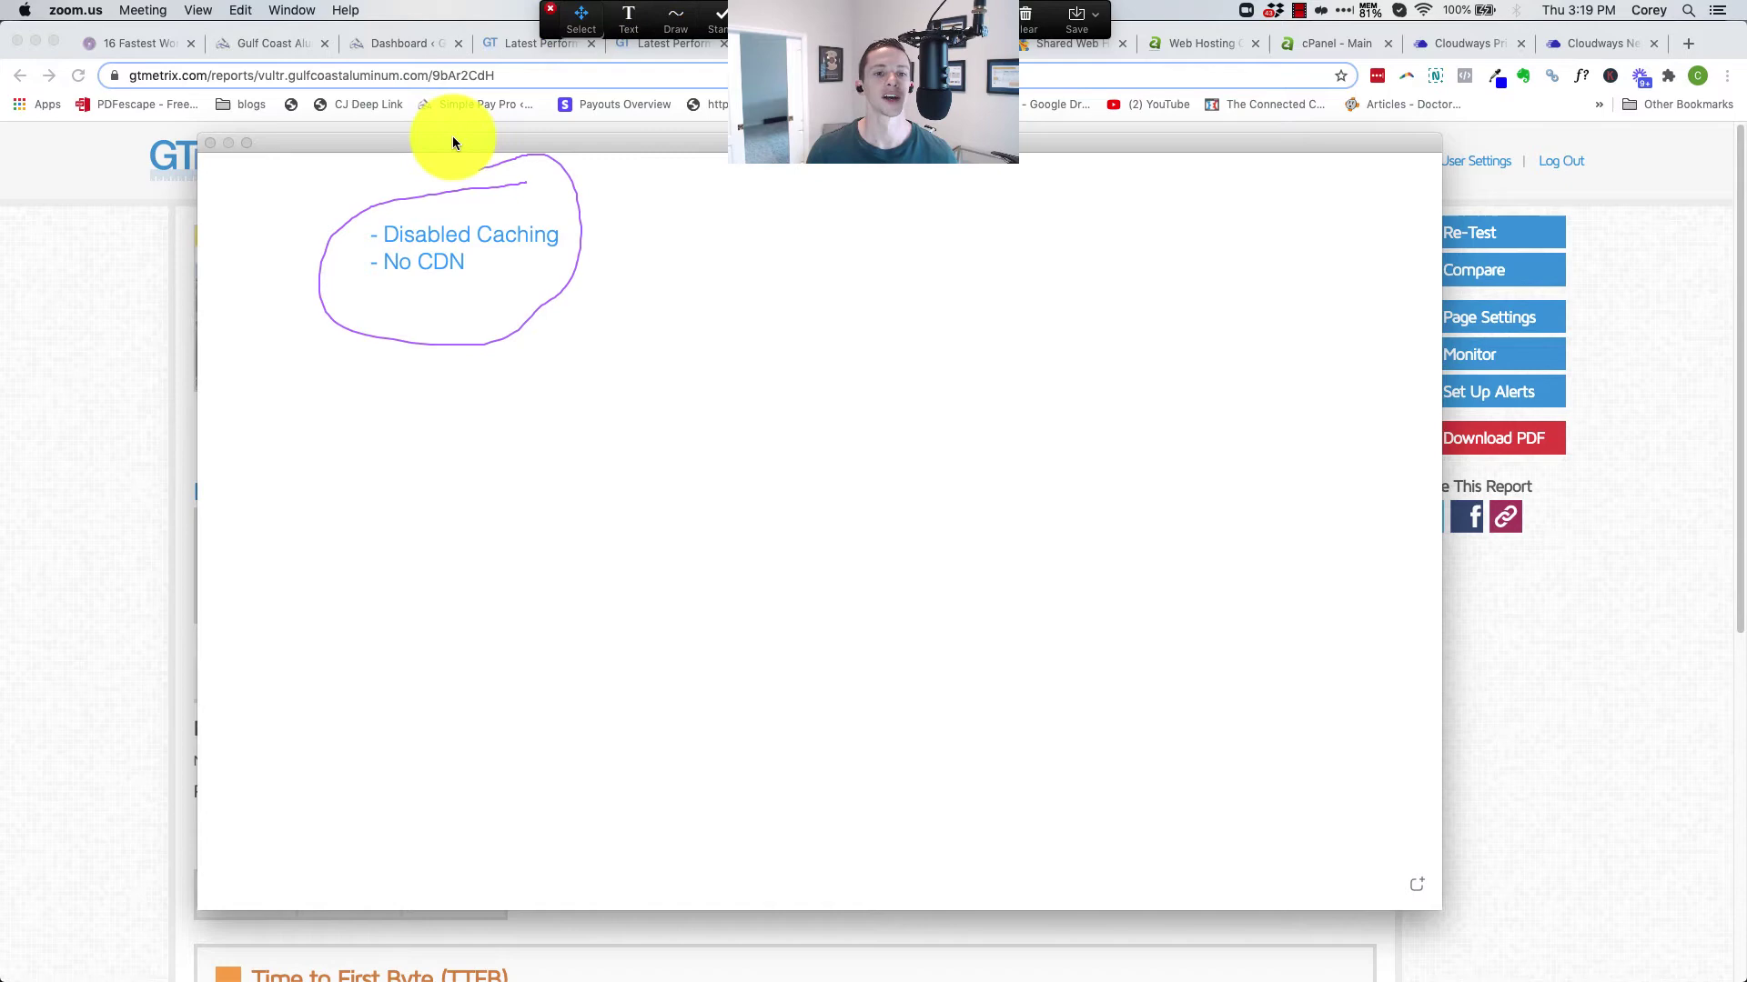
pyautogui.moveTo(451, 139); pyautogui.dragTo(934, 191)
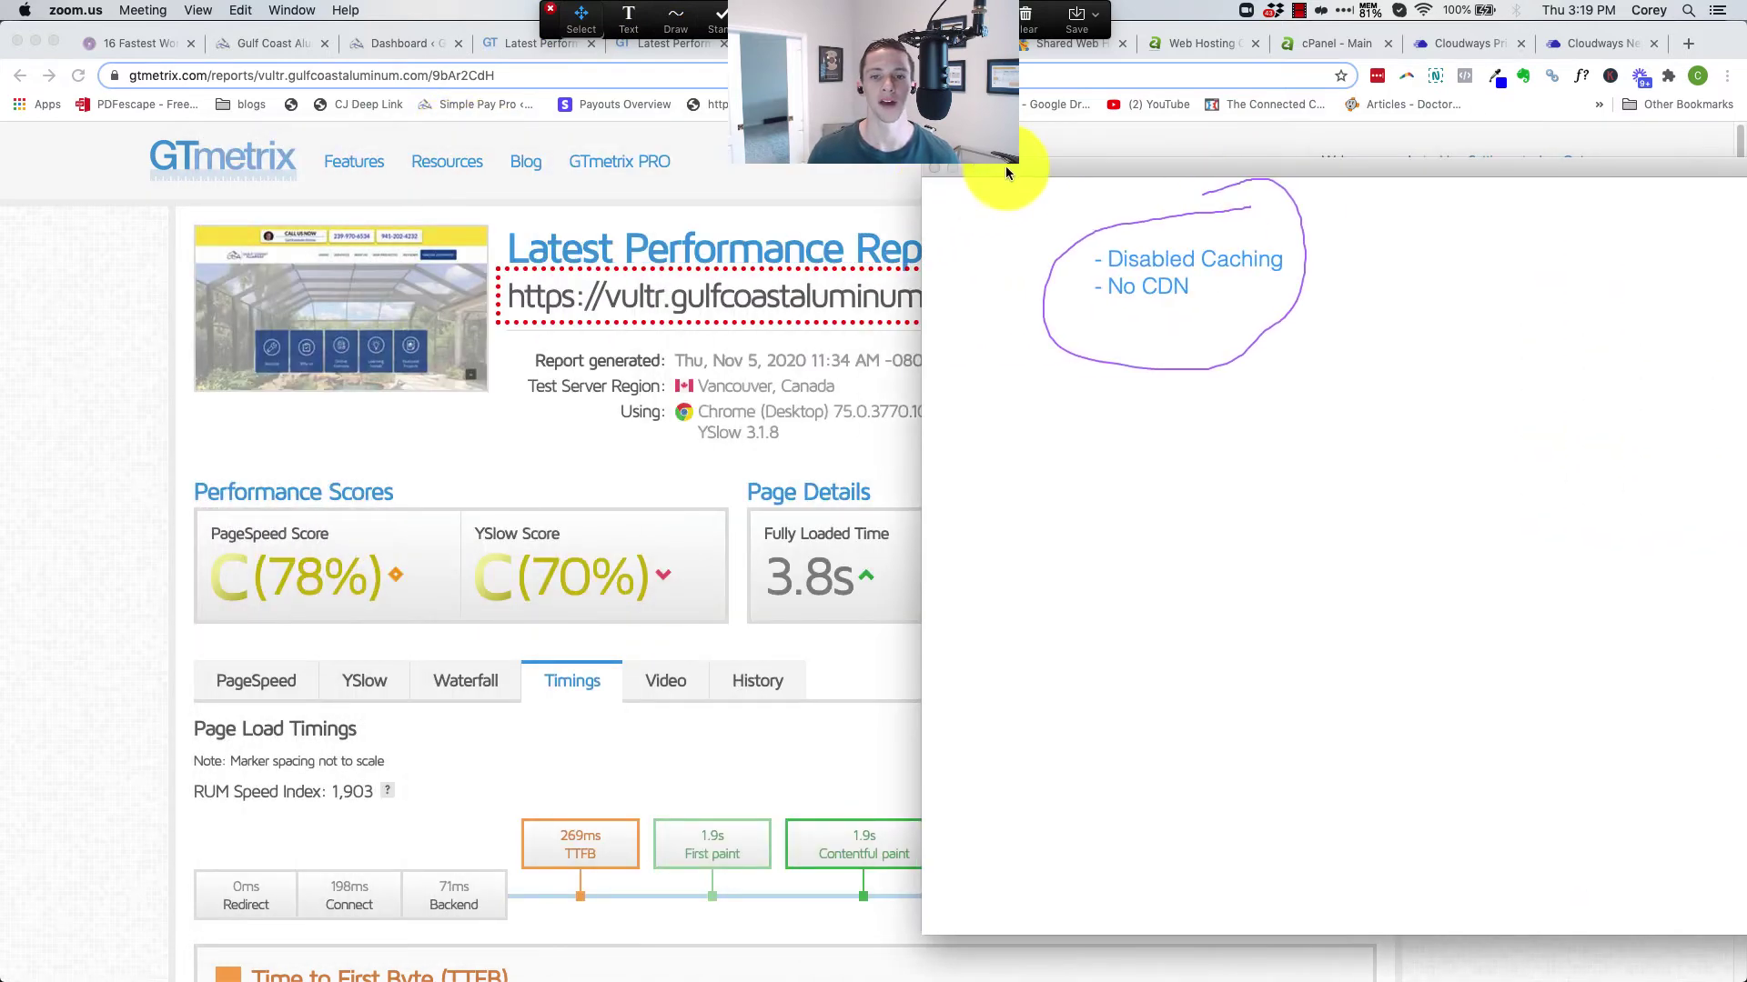
# Review HostGator's shared plans (Hatchling $2.75 to Business $5.25), then A2's Startup-to-Turbo Max pricing
pyautogui.click(1006, 166)
pyautogui.click(1035, 47)
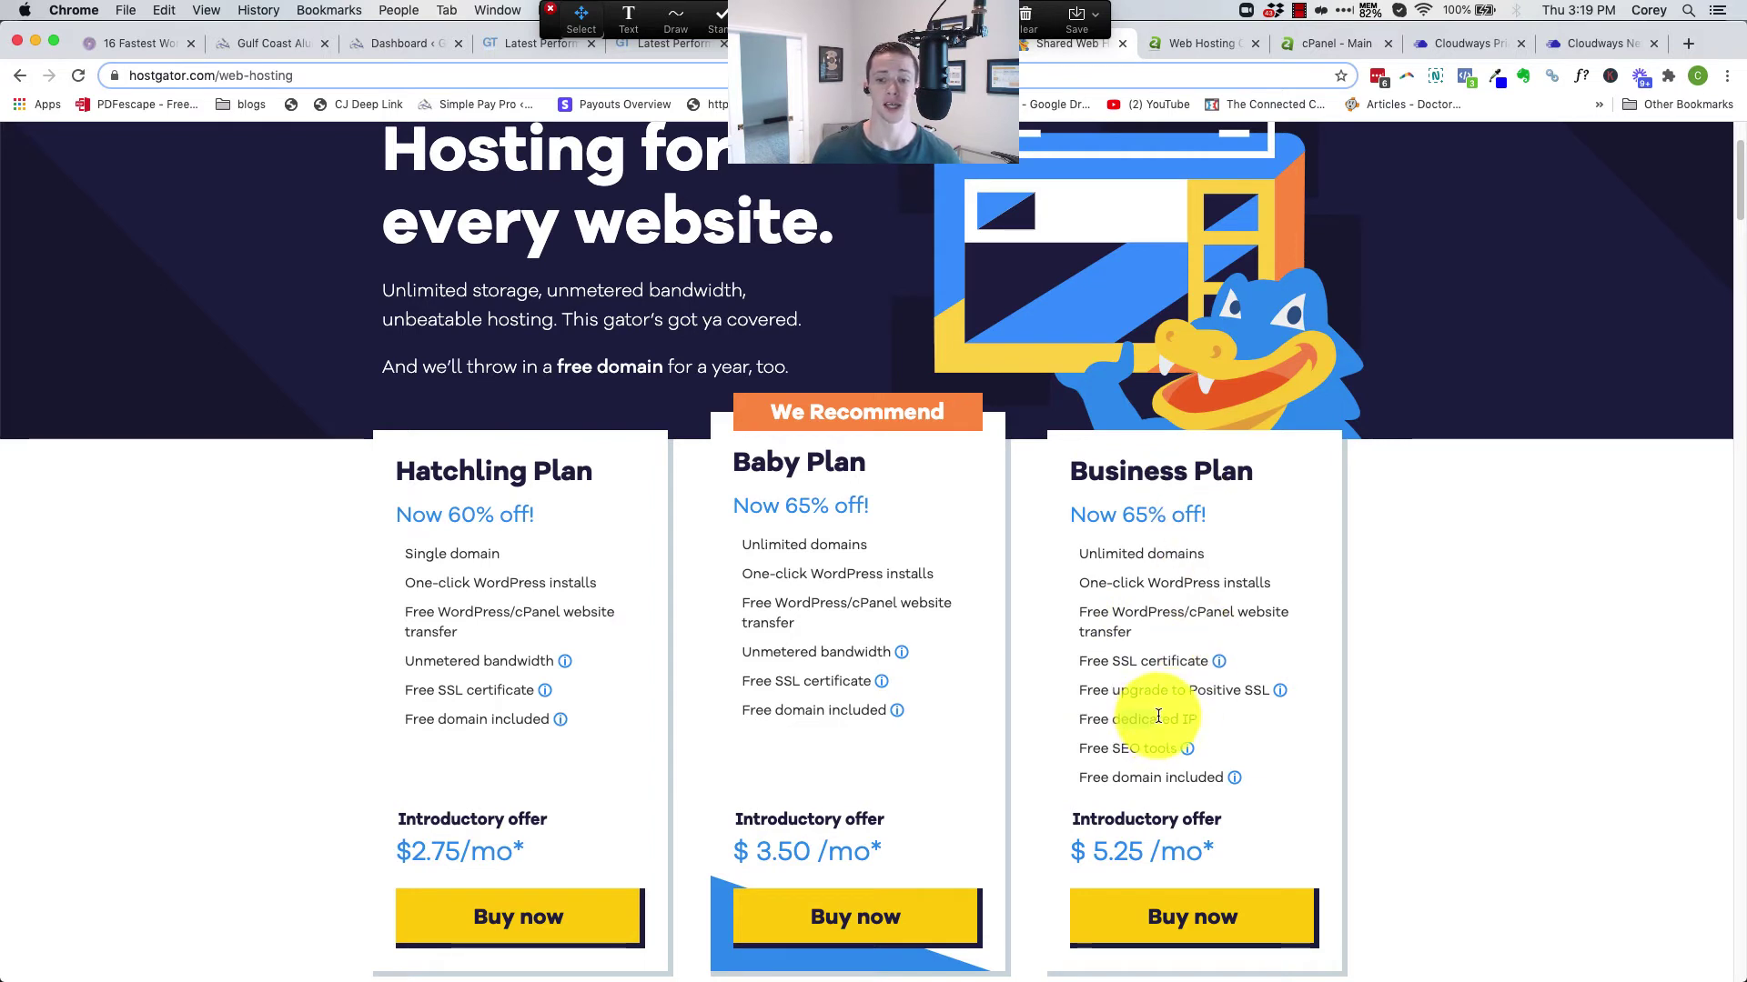
pyautogui.moveTo(1156, 720); pyautogui.dragTo(1120, 719)
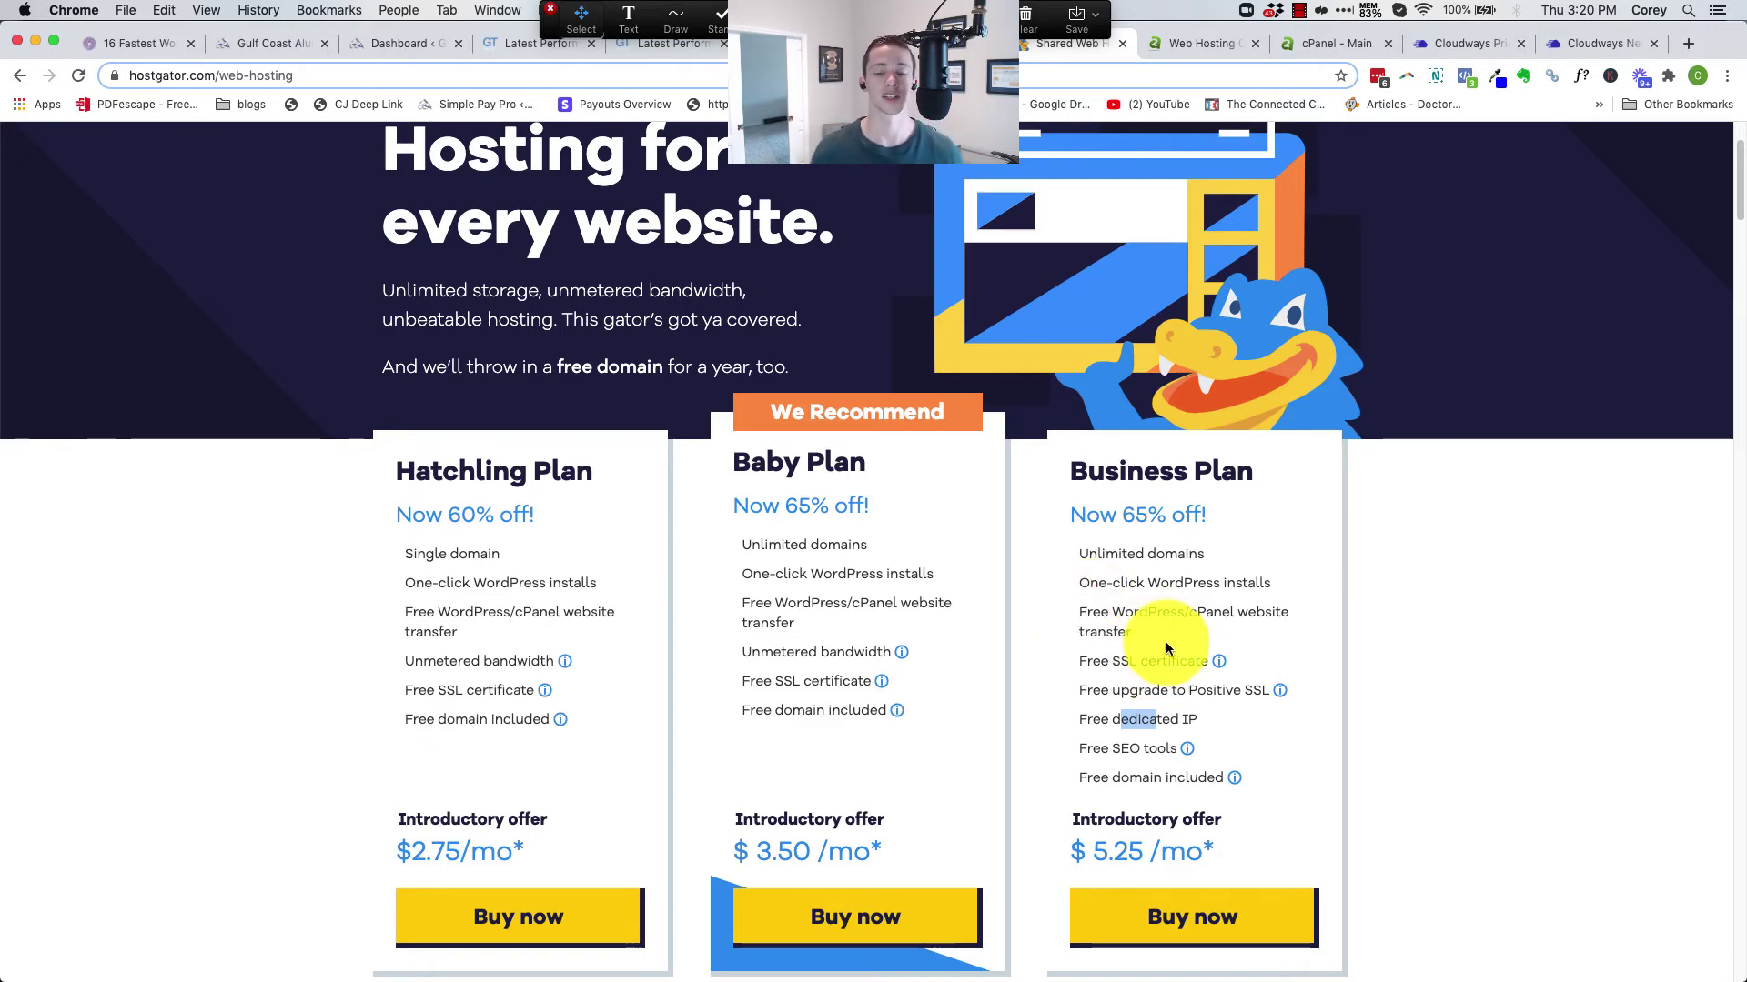
pyautogui.click(1167, 46)
# Highlight the Startup plan's $2.99 price and briefly reveal the four-phone comparison behind the browser
pyautogui.scroll(15, 998, 261)
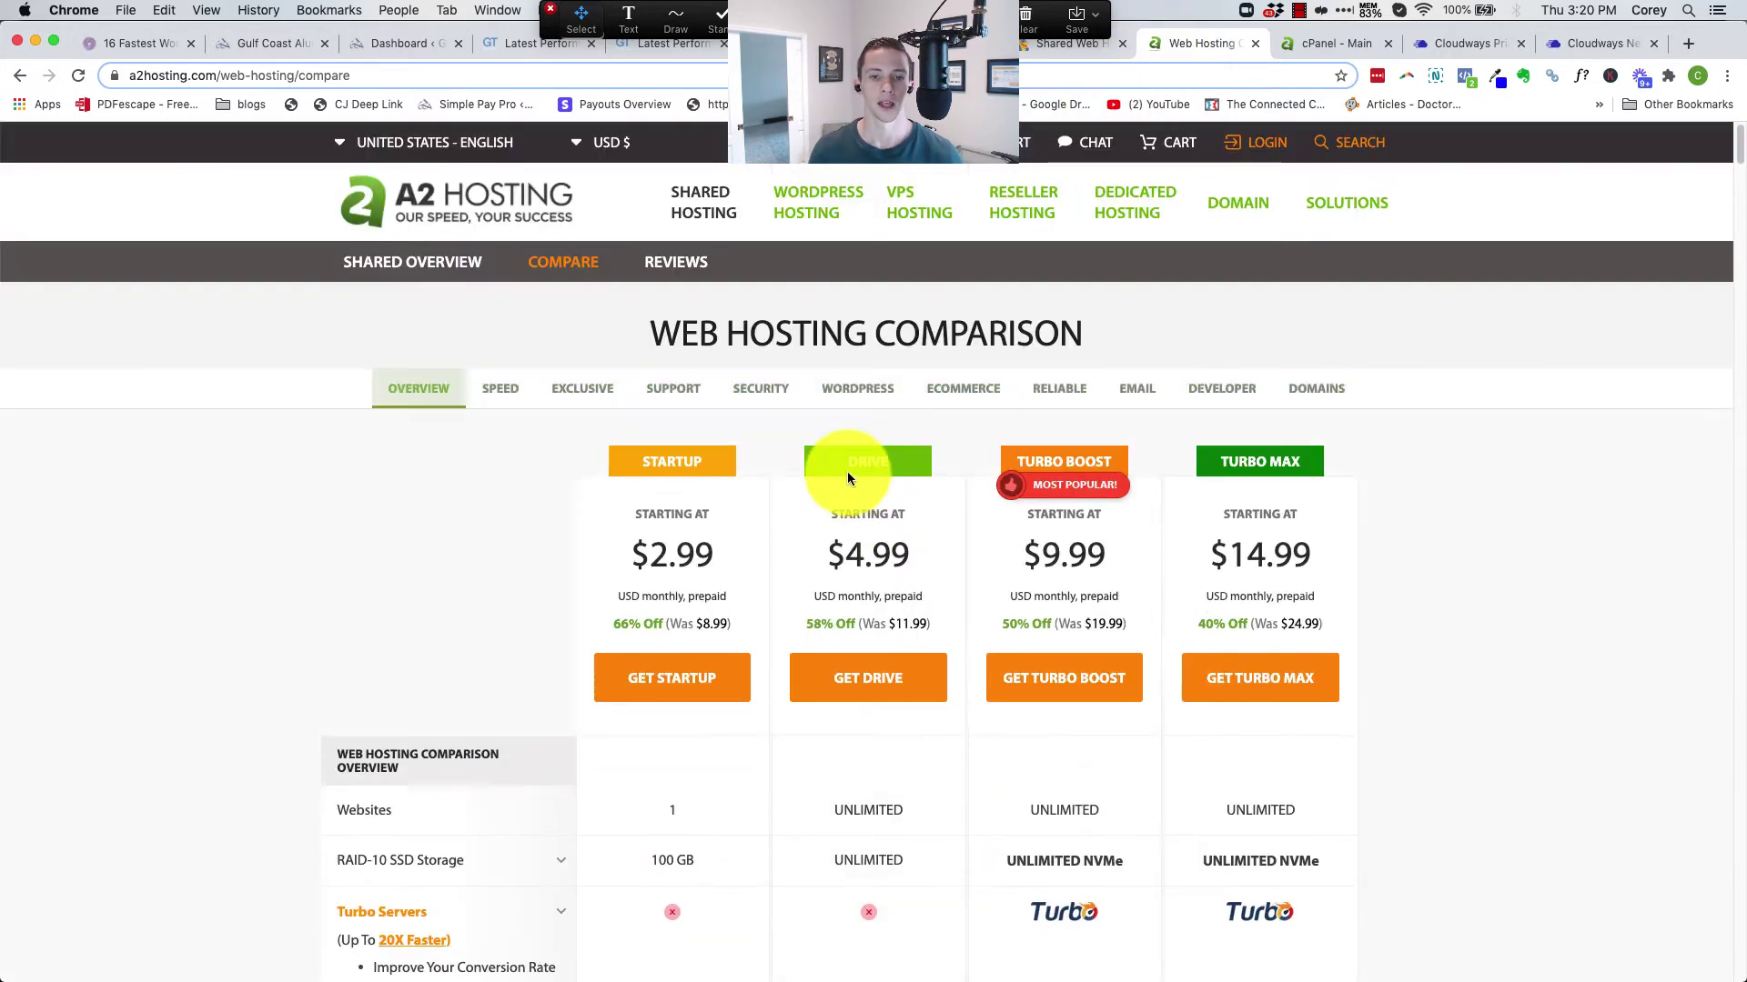
pyautogui.moveTo(631, 555); pyautogui.dragTo(713, 555)
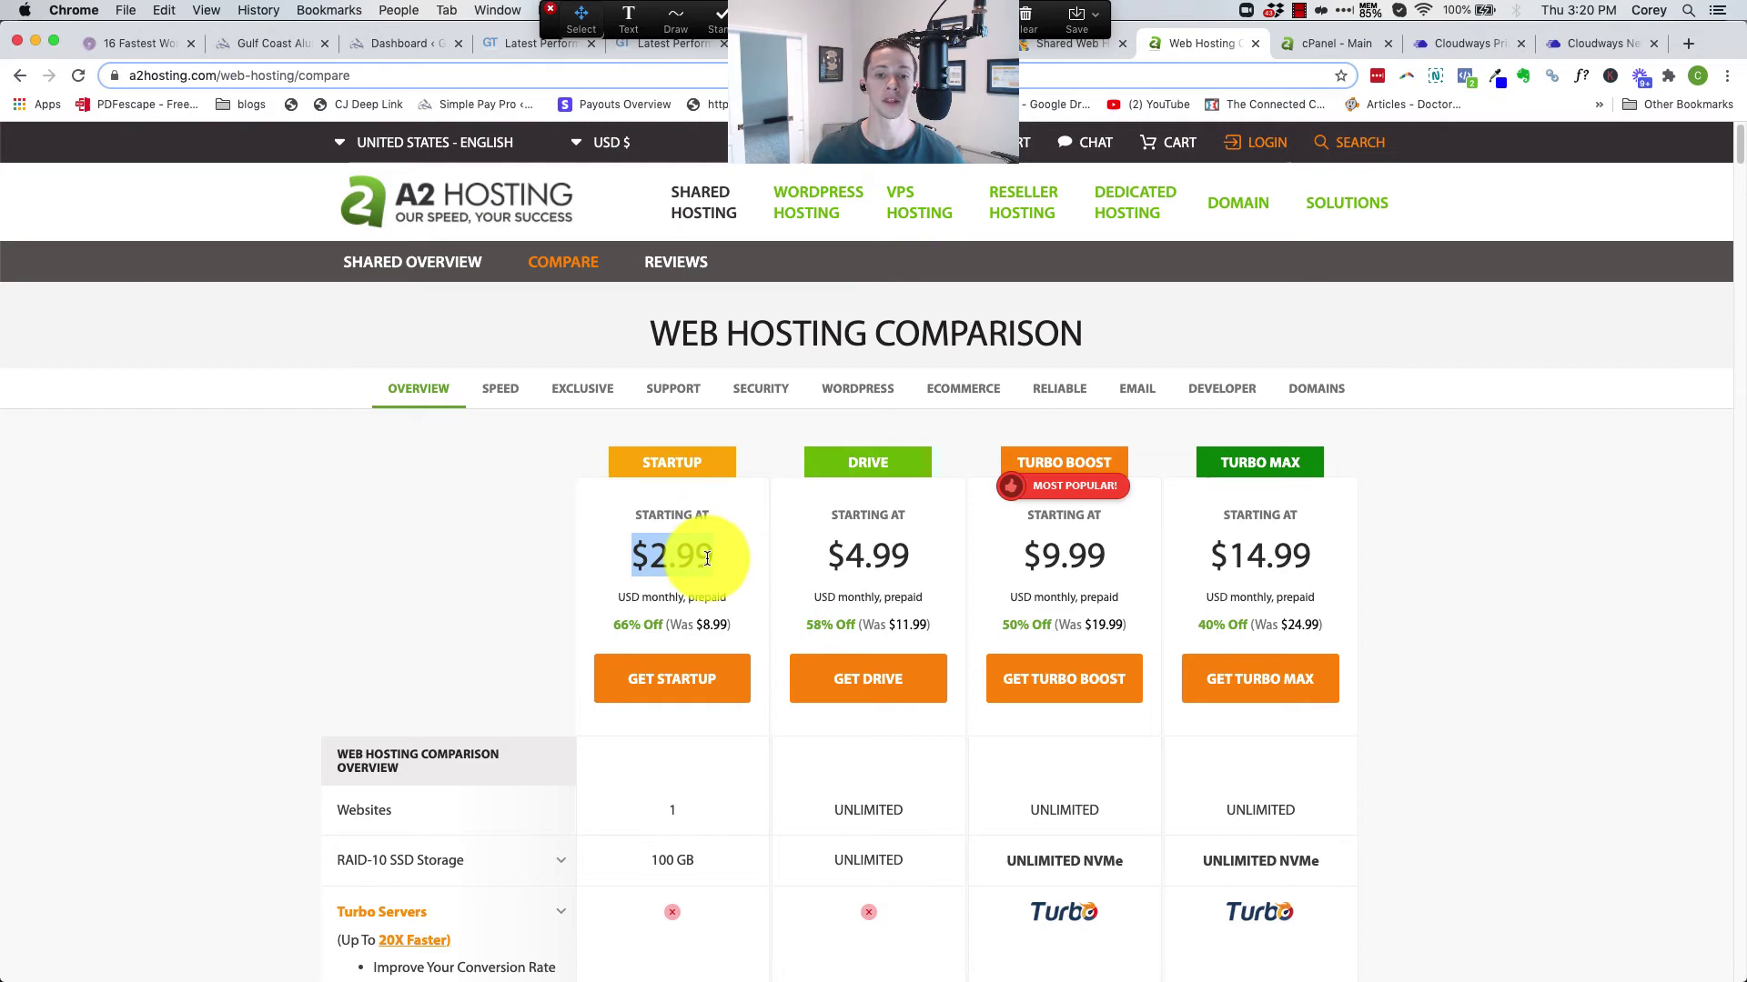
pyautogui.scroll(-10, 706, 557)
pyautogui.scroll(10, 693, 582)
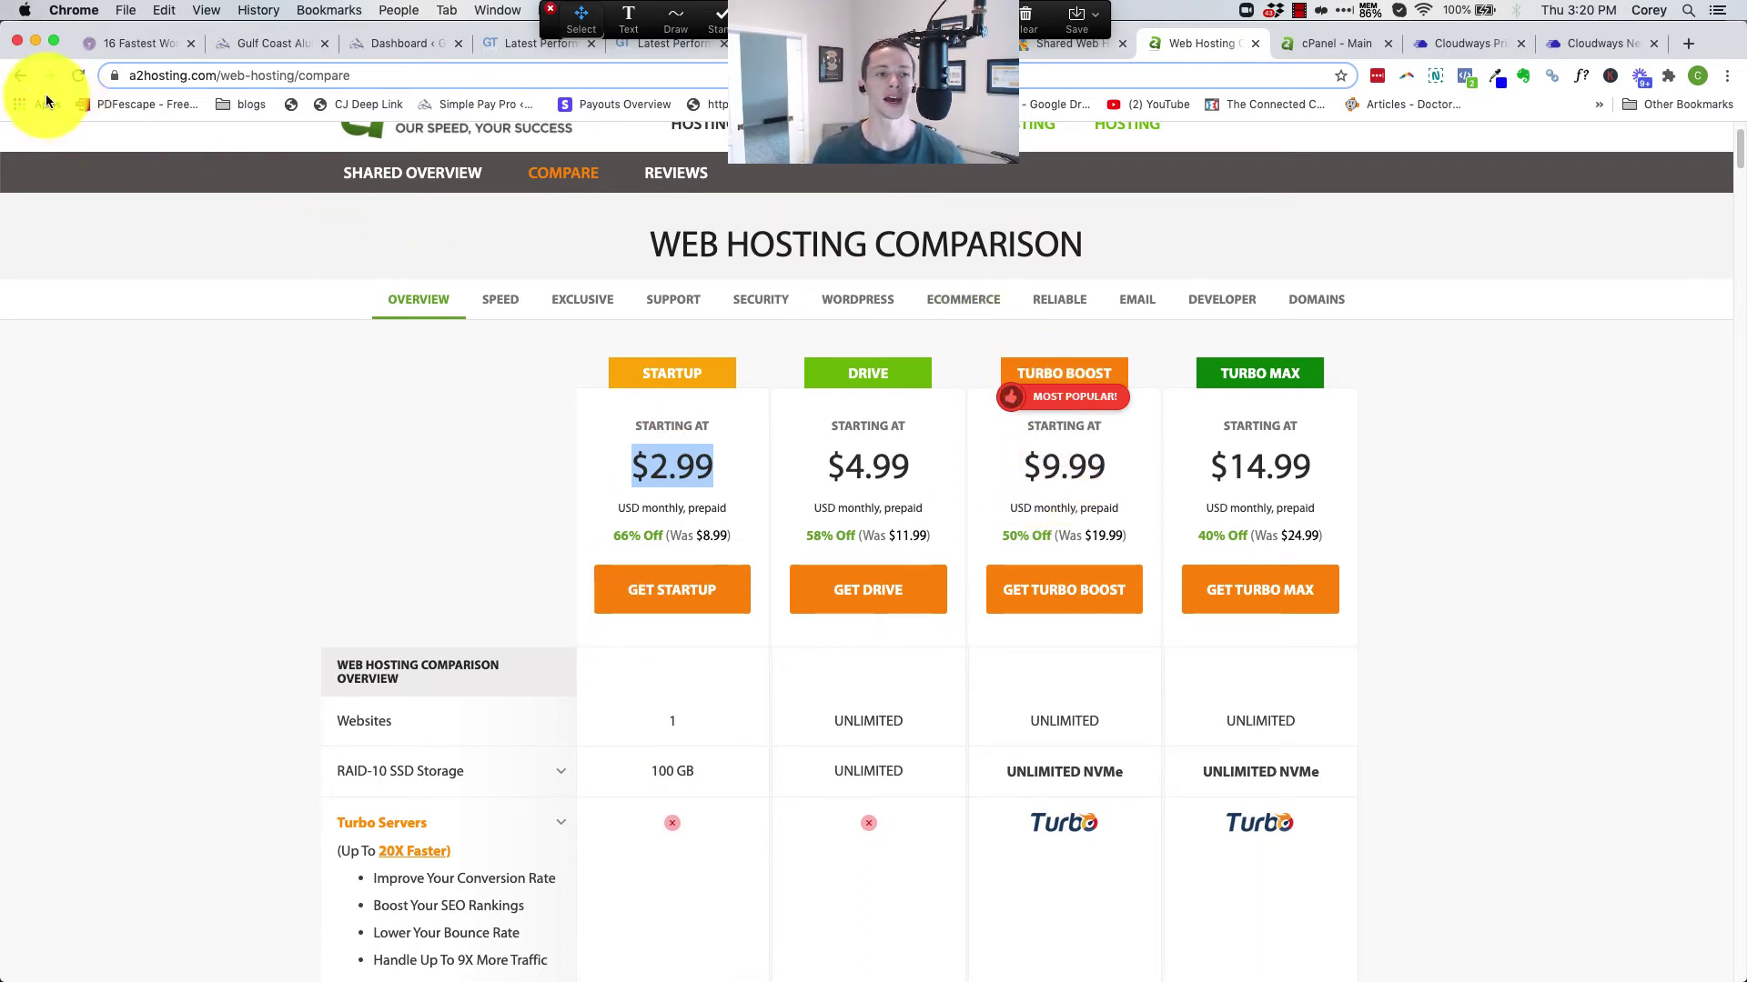
pyautogui.moveTo(41, 53); pyautogui.dragTo(87, 336)
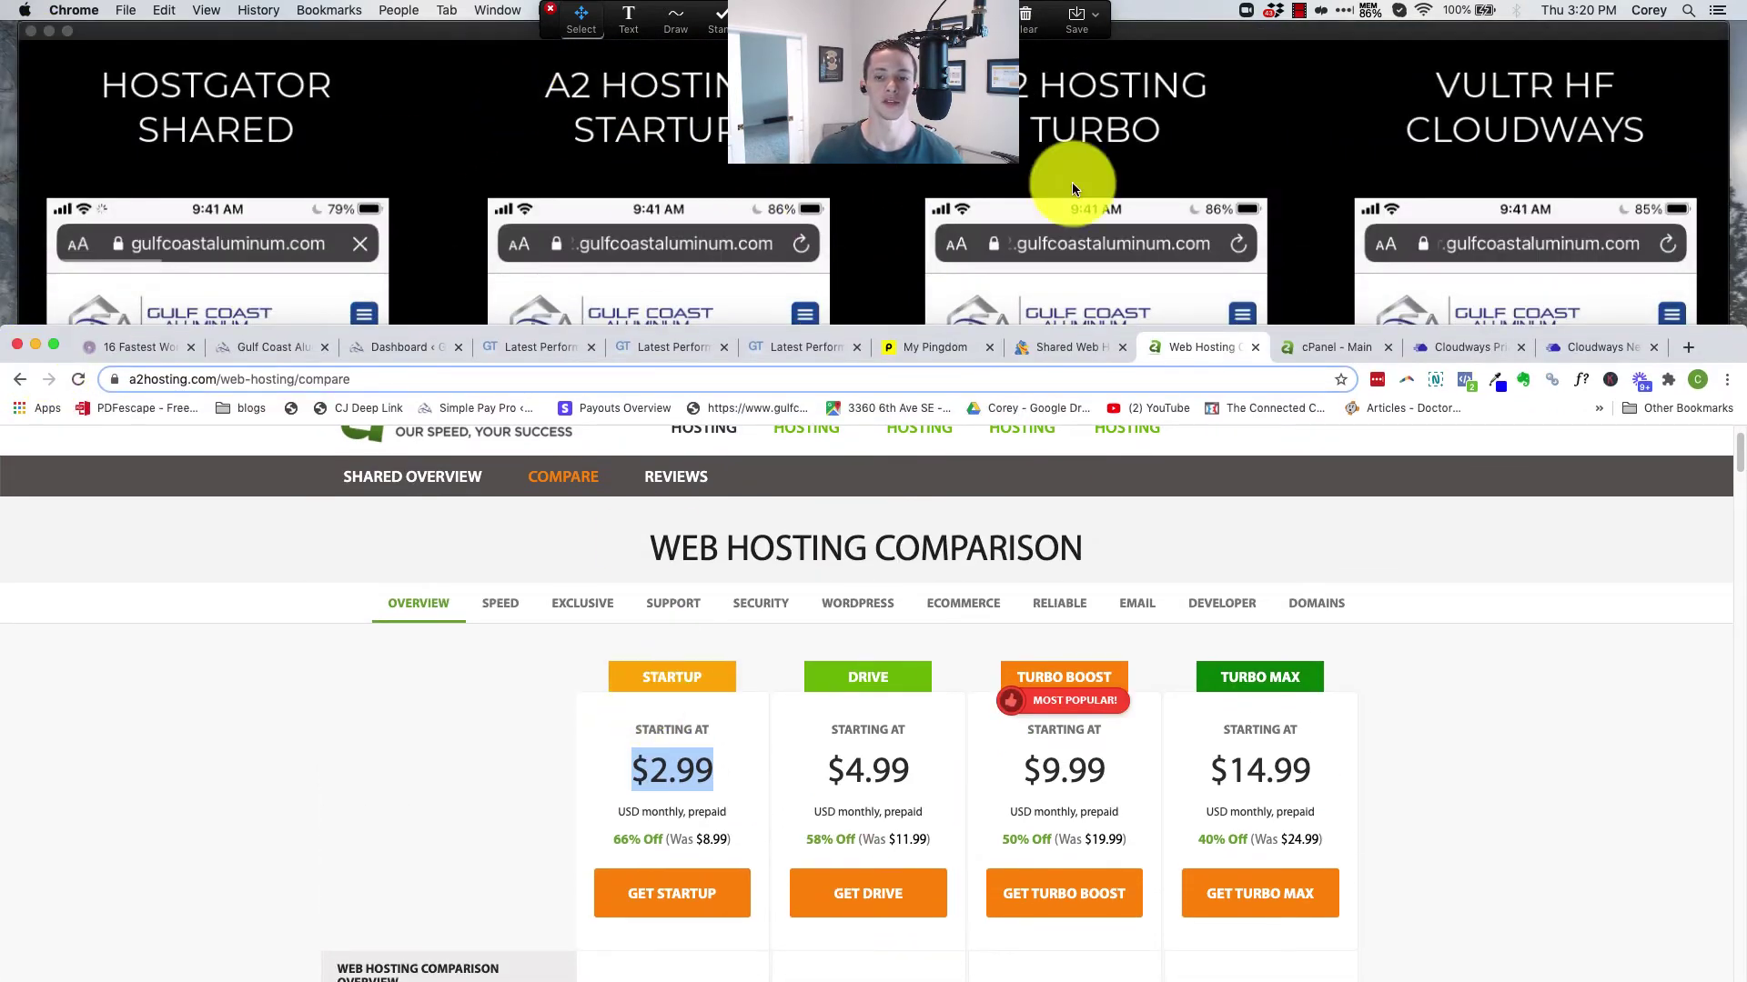
pyautogui.moveTo(13, 362); pyautogui.dragTo(13, 95)
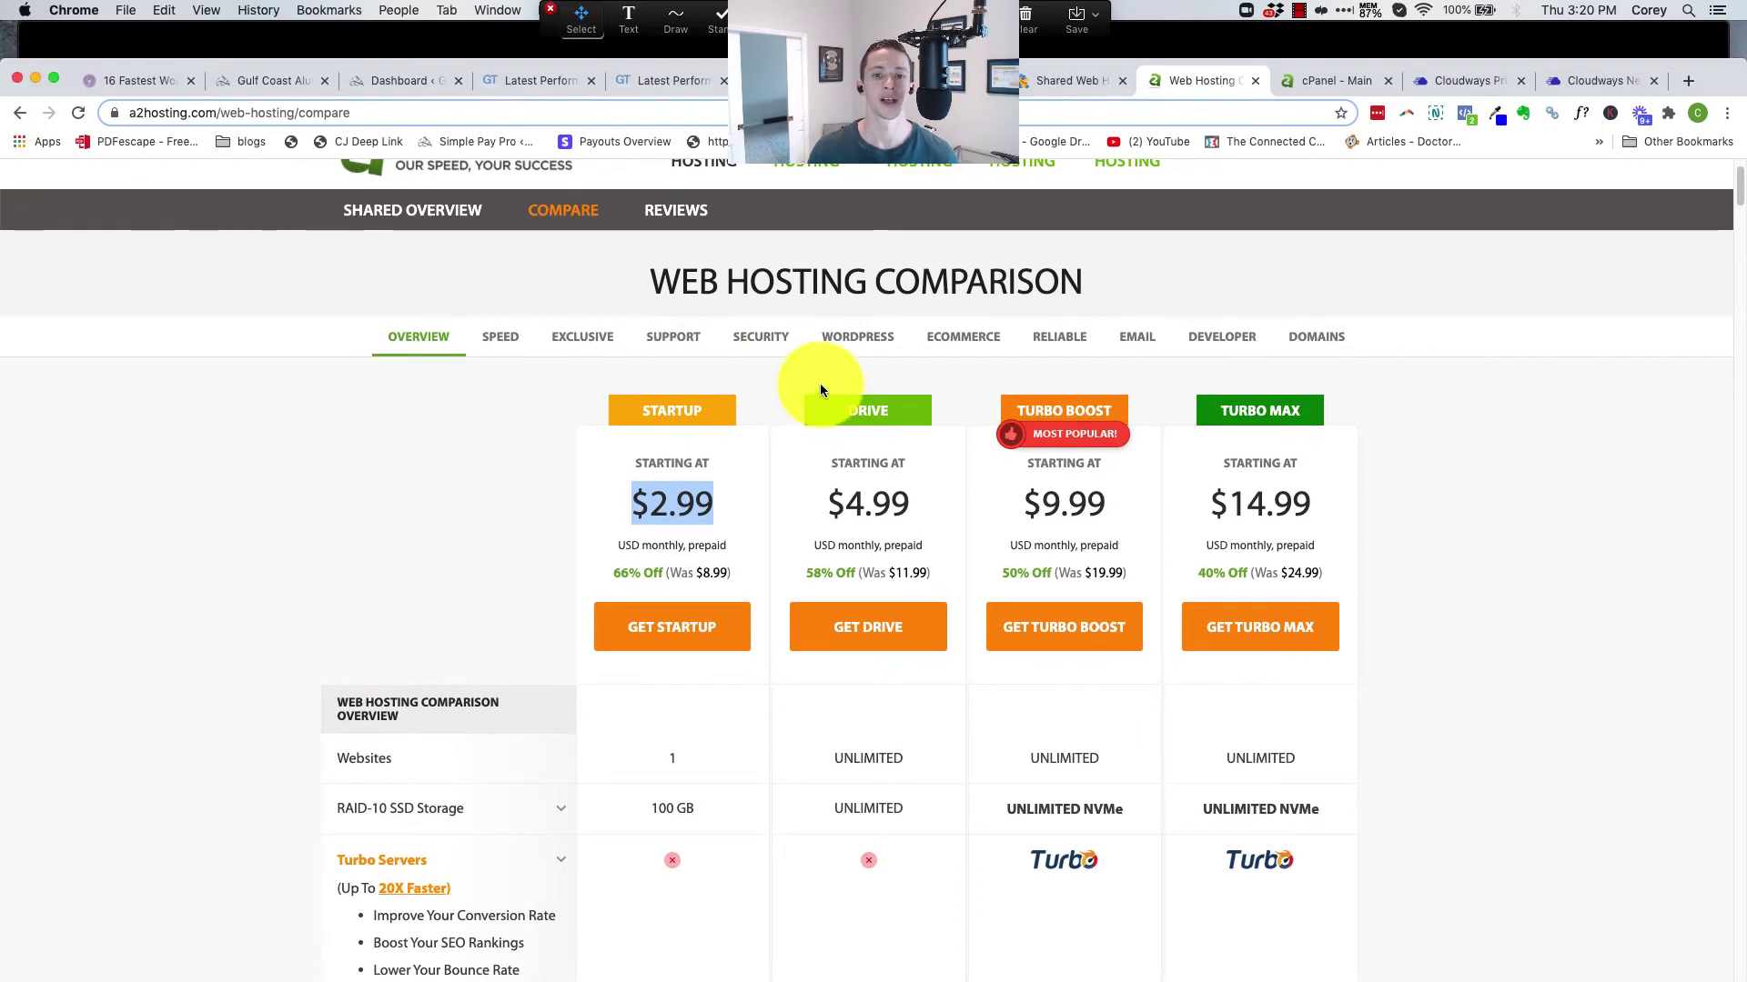
# Switch to the account's cPanel - Main dashboard
pyautogui.scroll(-2, 1040, 558)
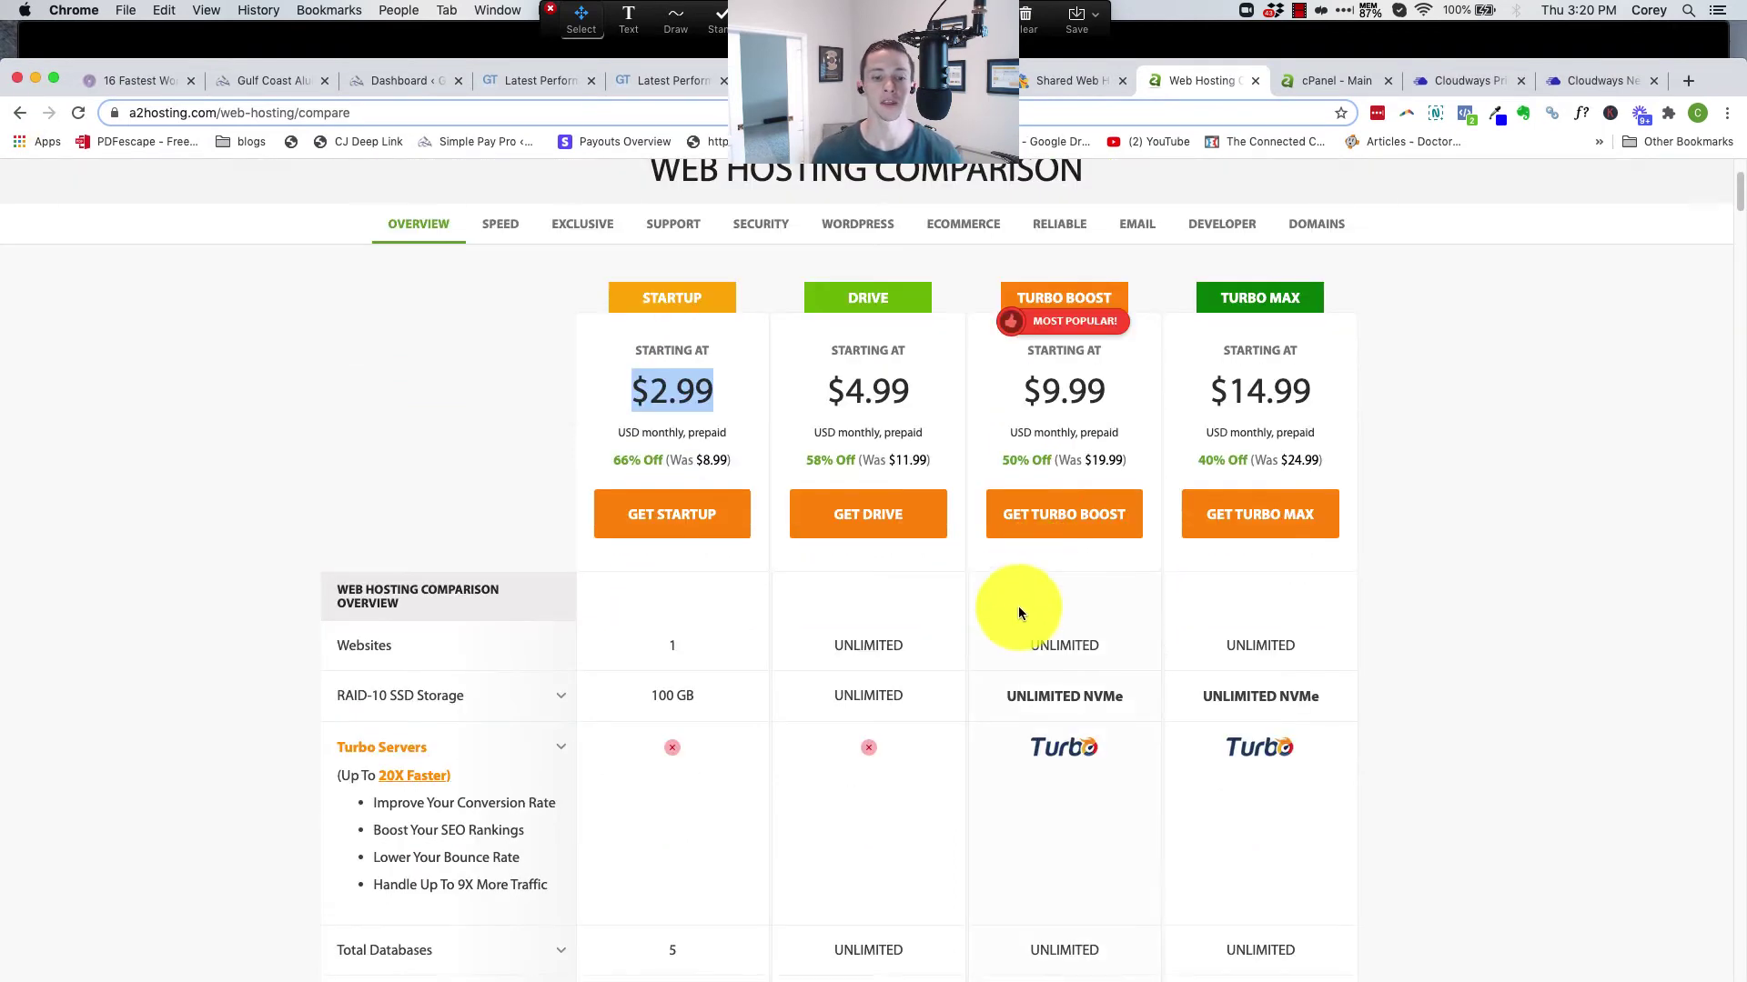
pyautogui.scroll(-9, 1009, 628)
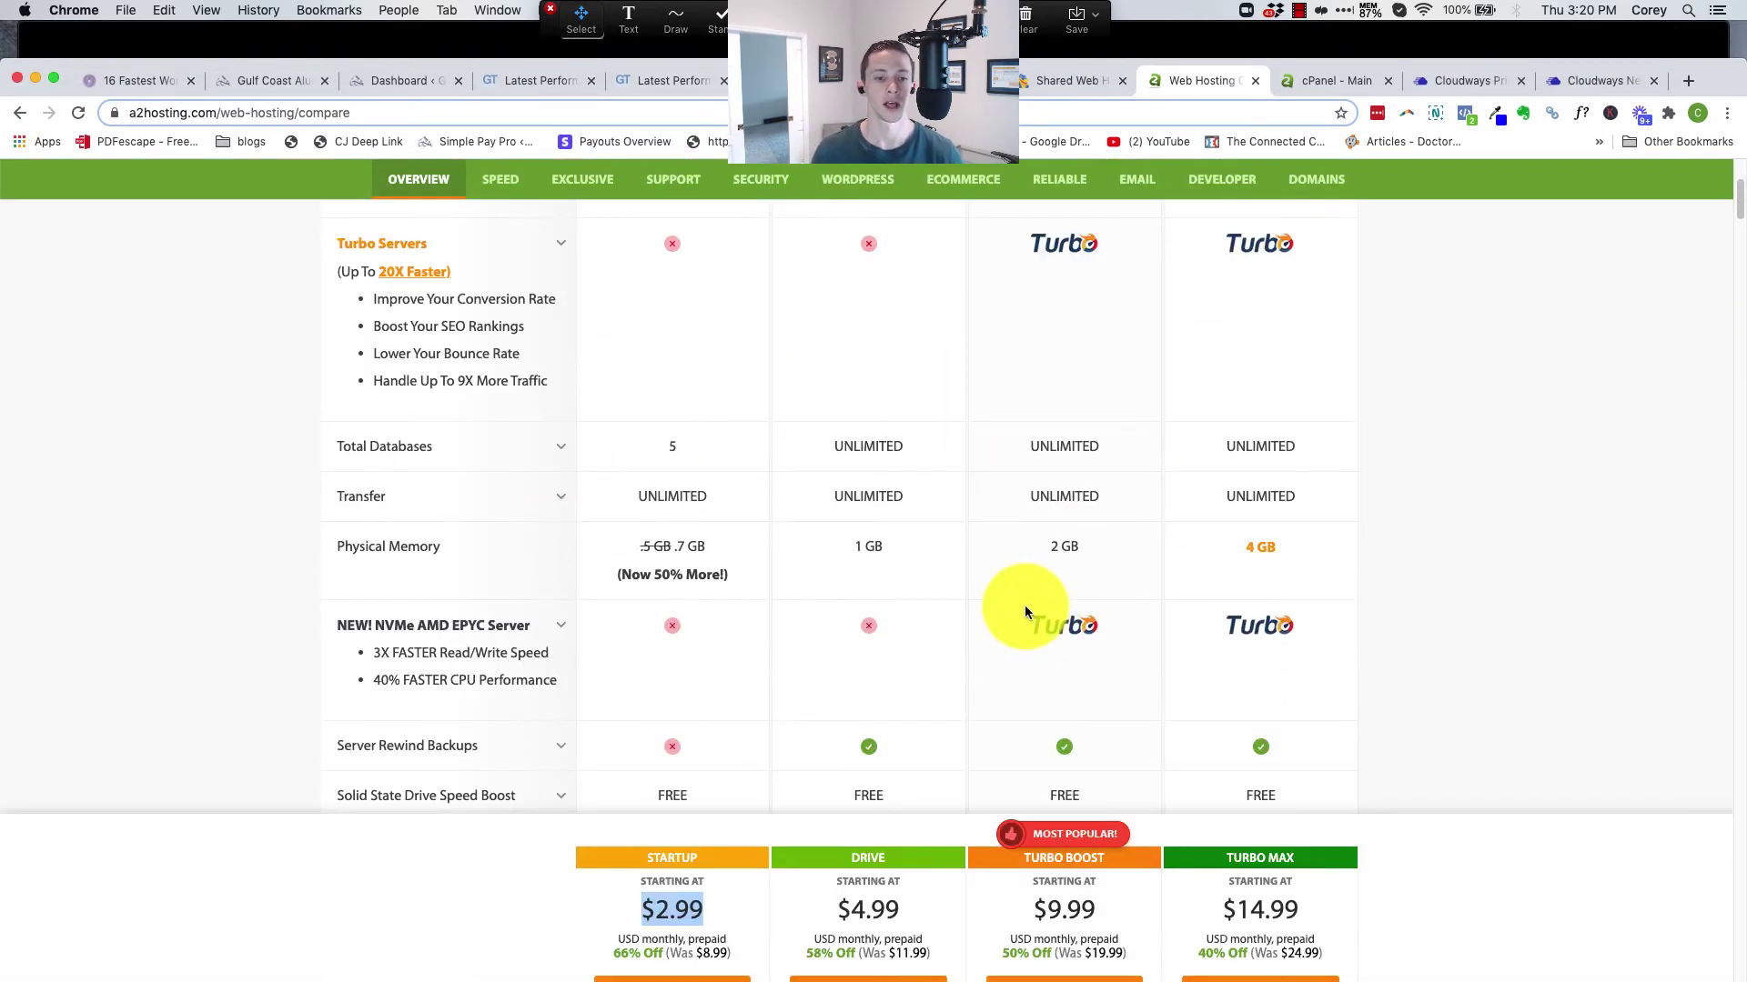
pyautogui.scroll(8, 1017, 614)
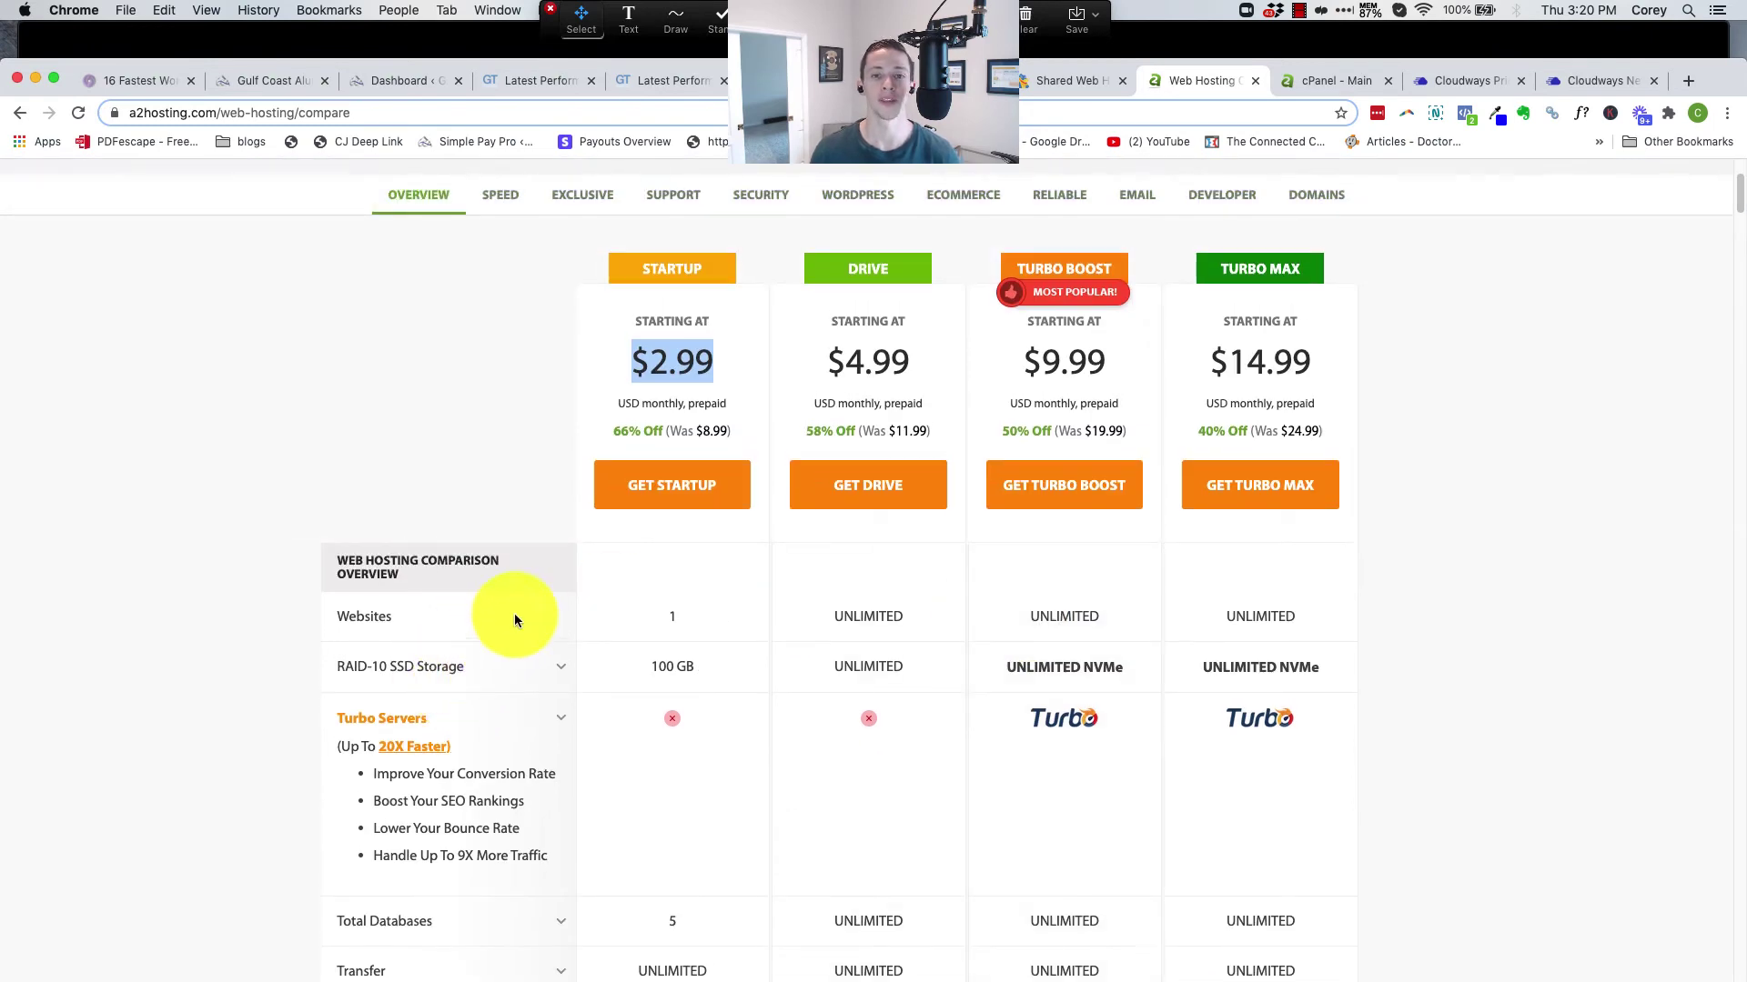
pyautogui.scroll(-12, 1019, 542)
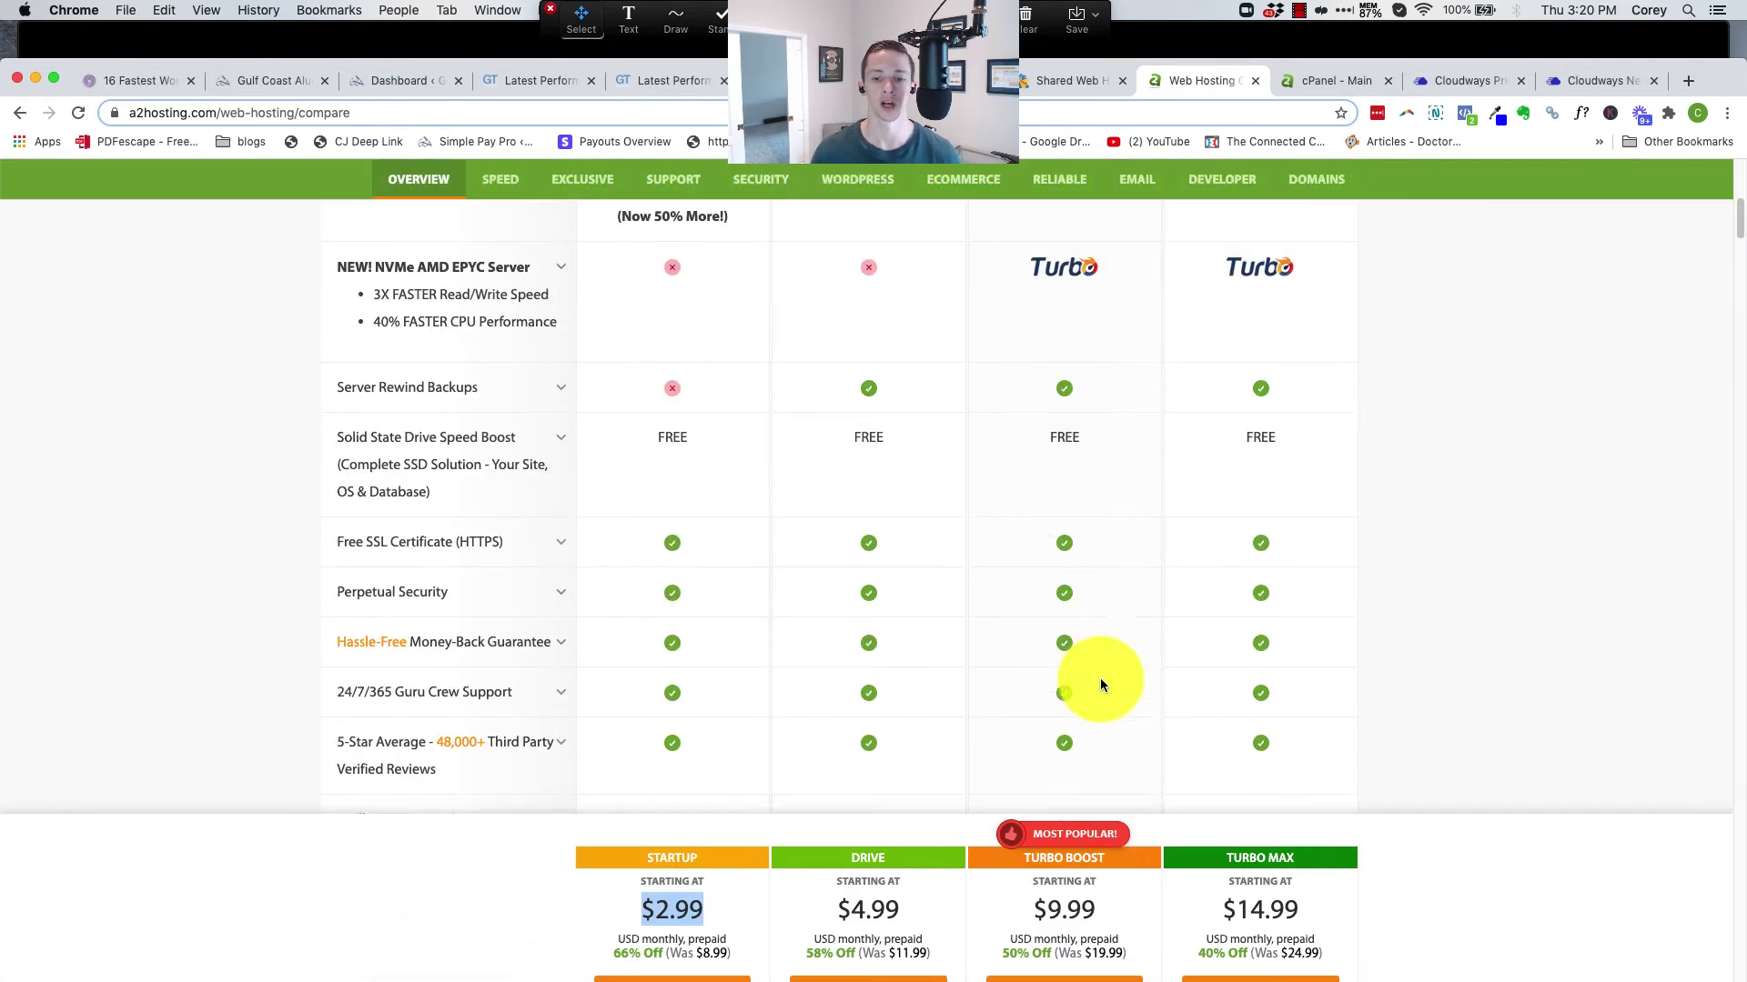
pyautogui.click(1321, 83)
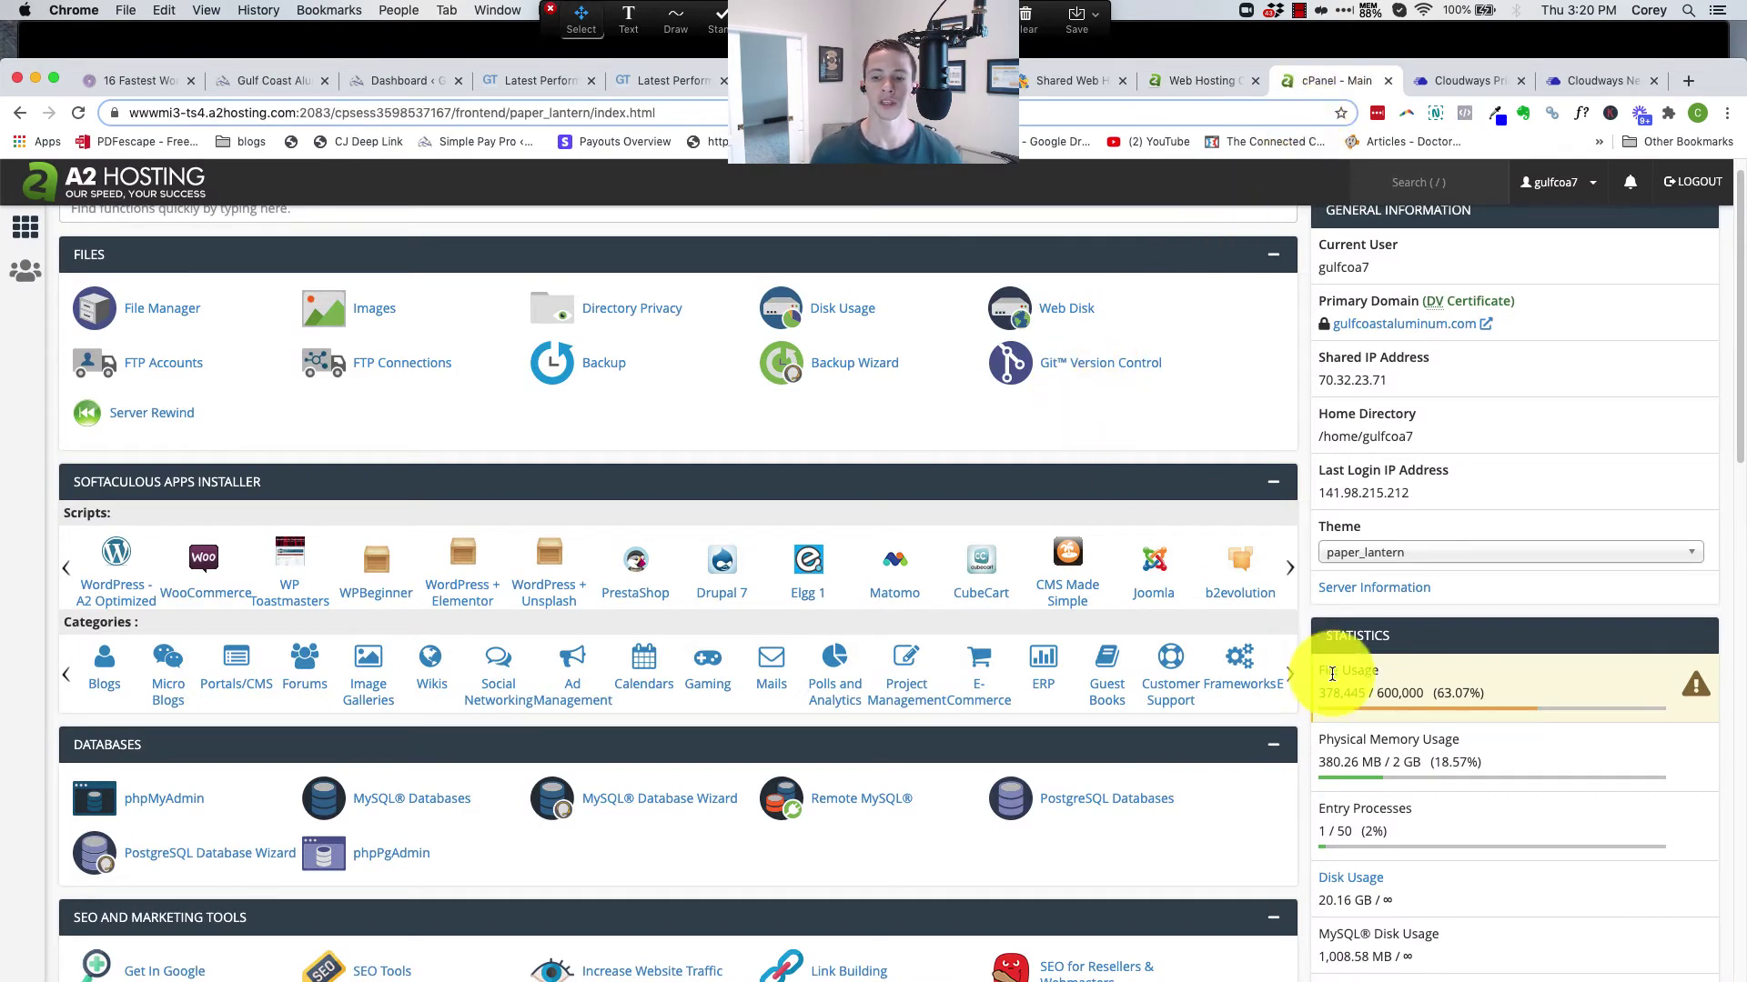
# Highlight the 2 GB physical memory limit under Physical Memory Usage in cPanel's Statistics panel
pyautogui.moveTo(1351, 738); pyautogui.dragTo(1398, 764)
pyautogui.click(1427, 760)
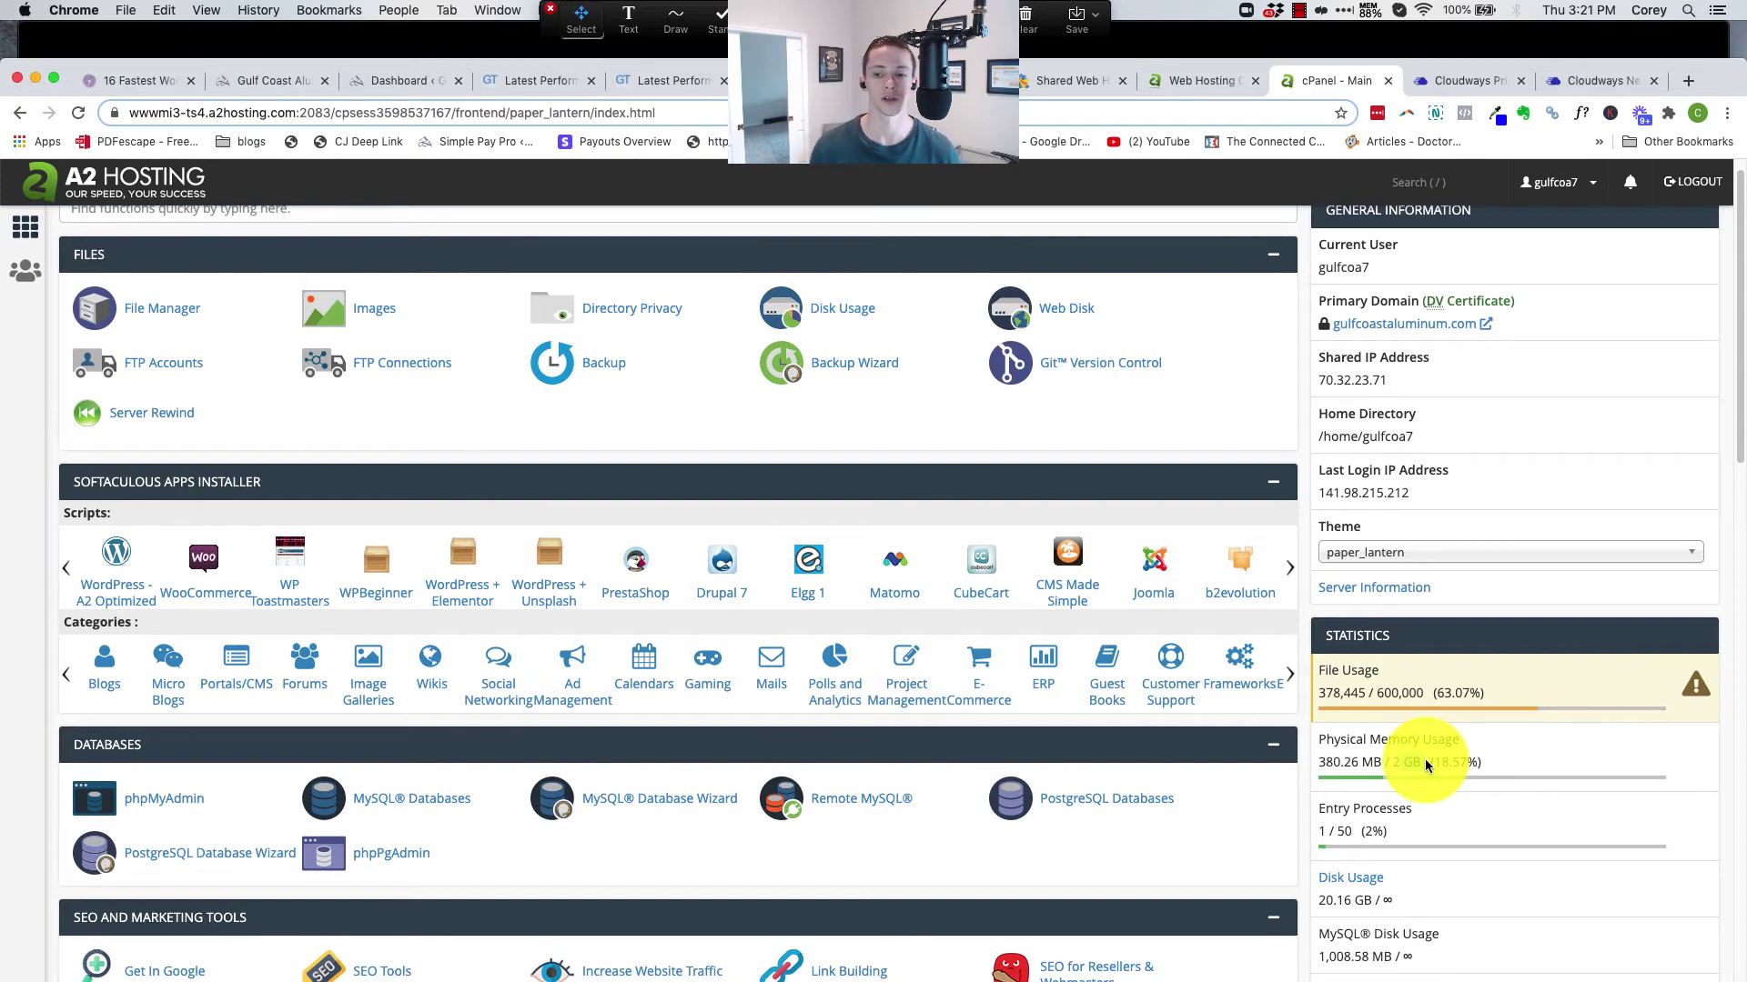
pyautogui.moveTo(1423, 762); pyautogui.dragTo(1390, 762)
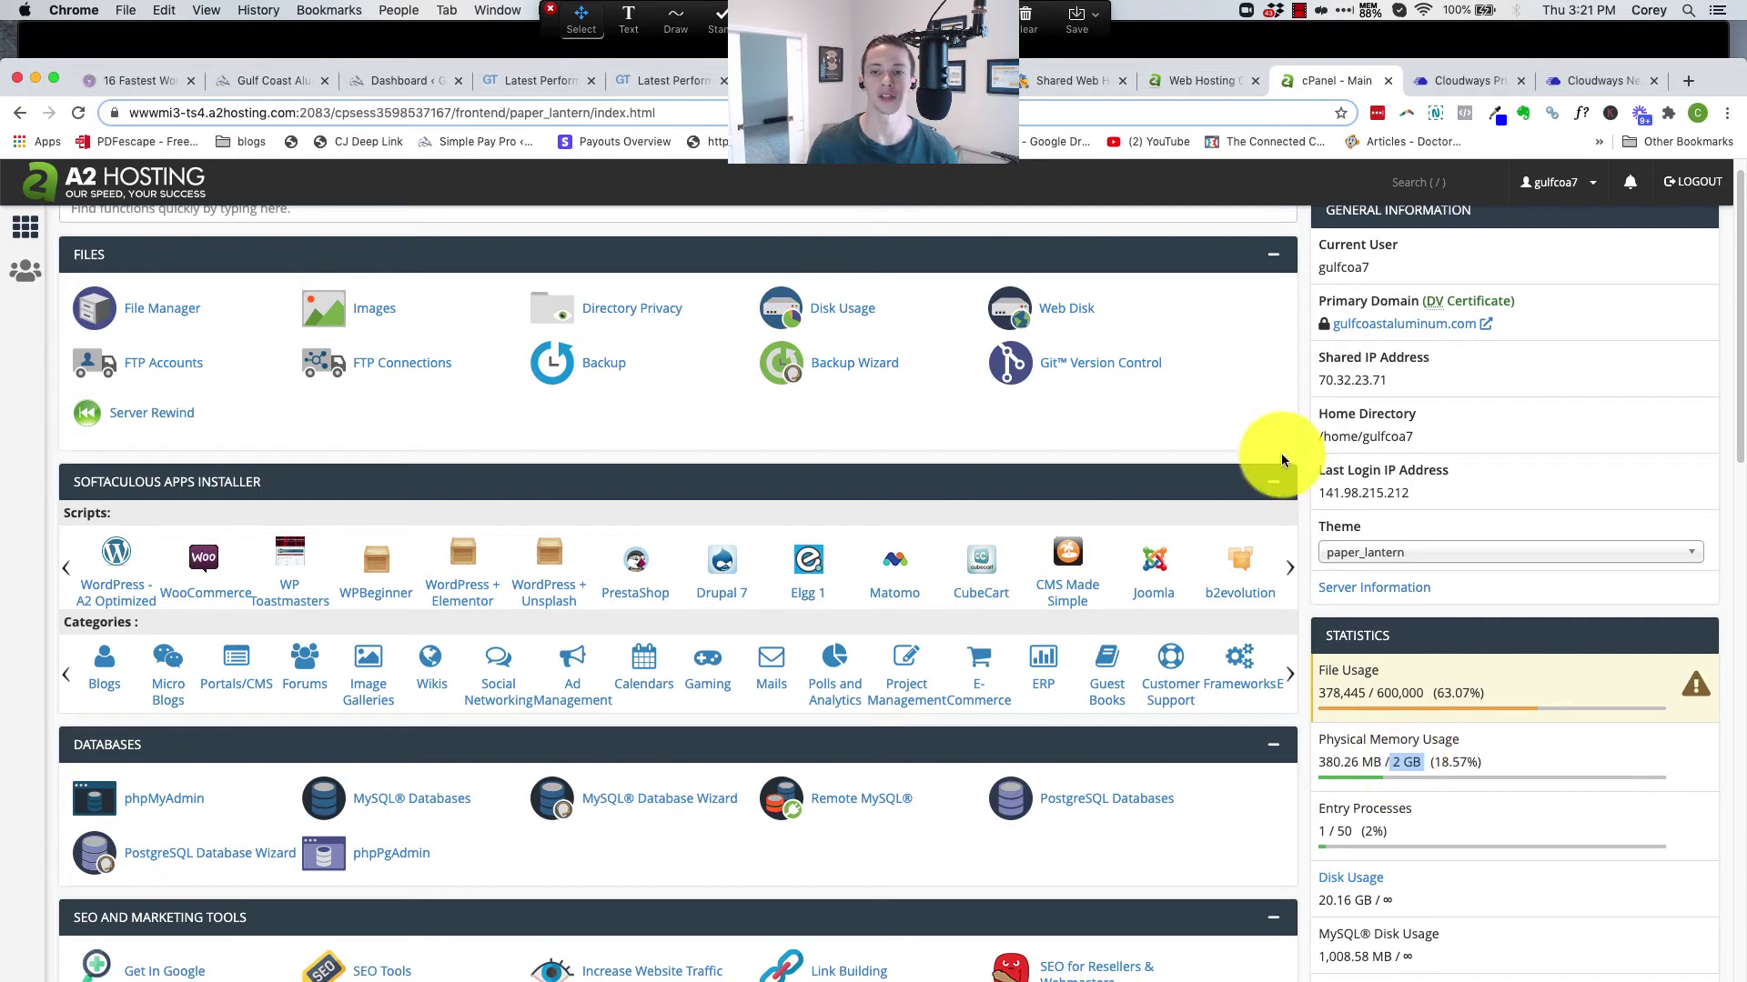
# Return to A2 Hosting's plan comparison and highlight the Startup plan's physical memory figures
pyautogui.click(1197, 90)
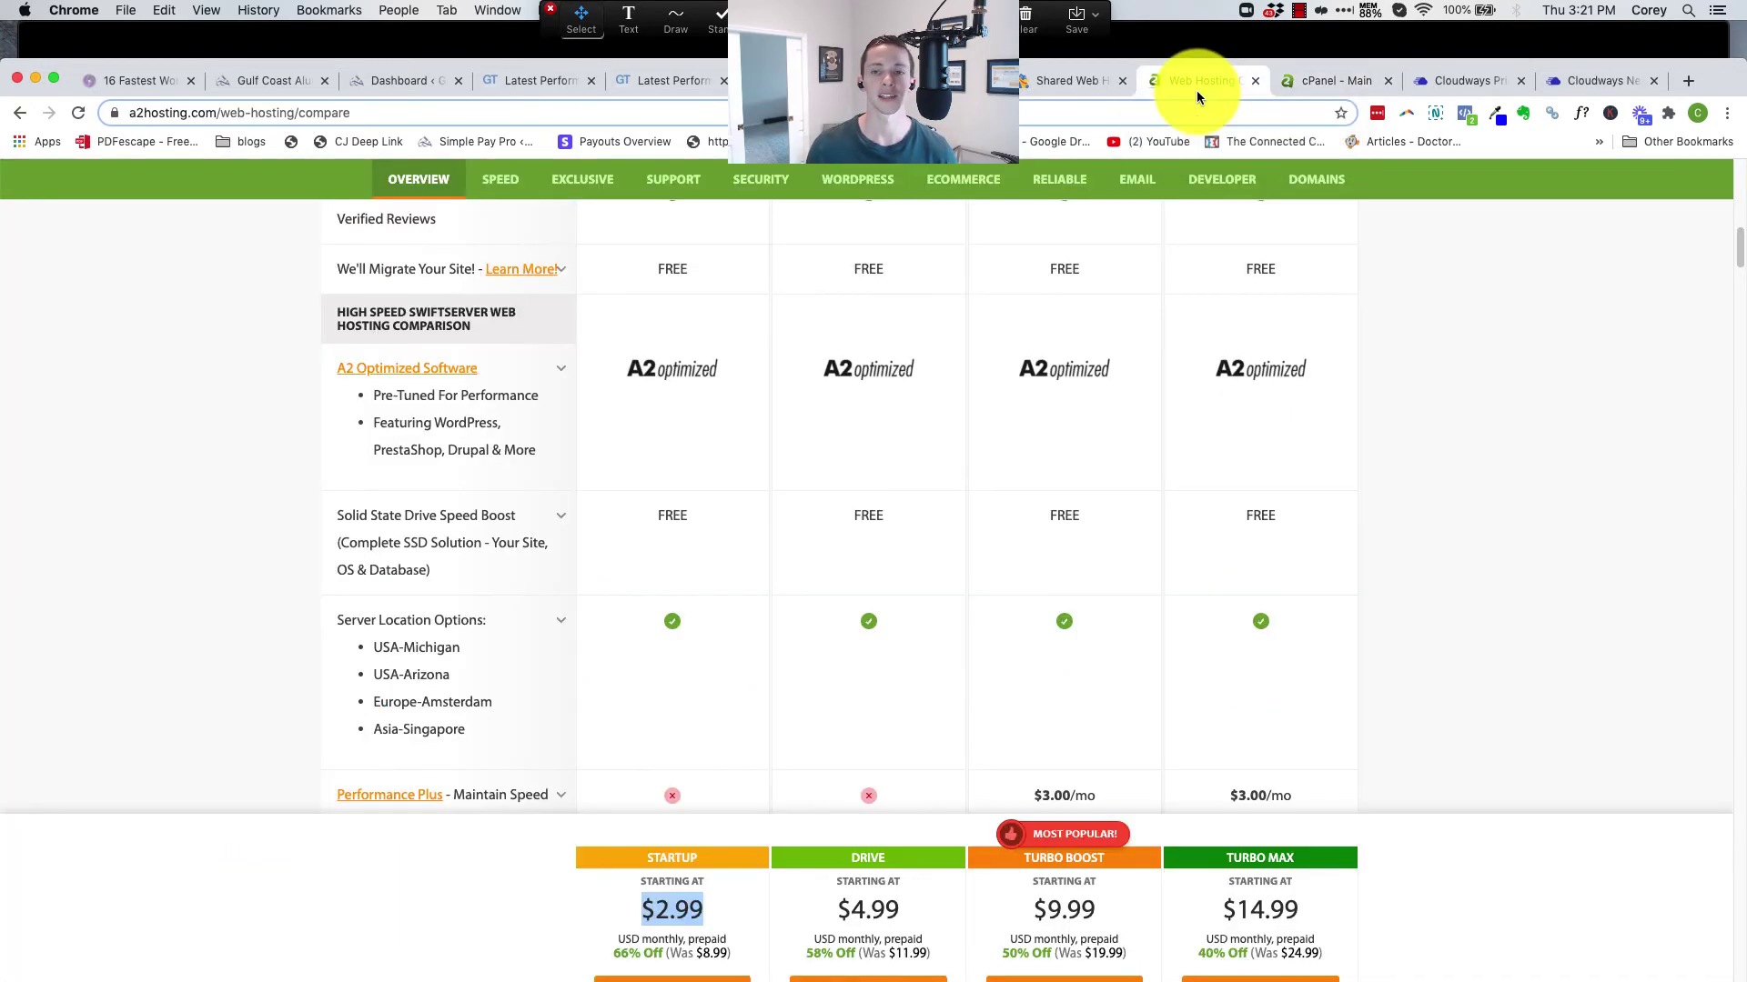
pyautogui.scroll(10, 1003, 677)
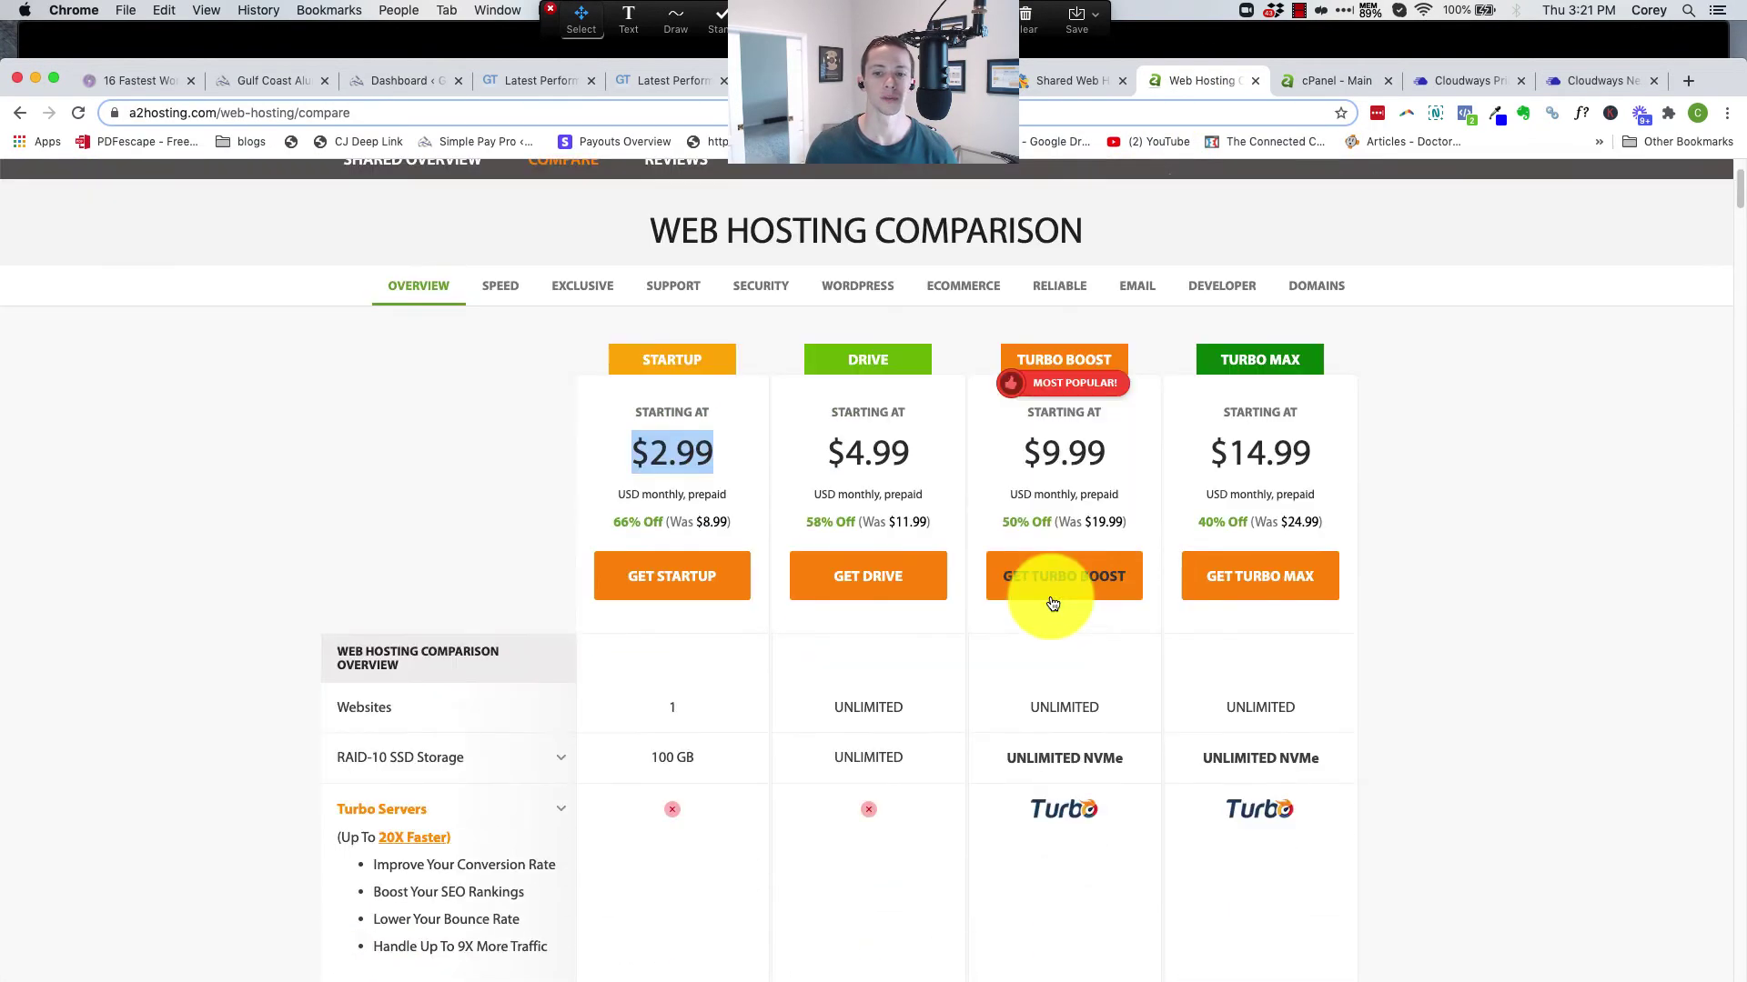
pyautogui.scroll(-5, 1060, 628)
pyautogui.scroll(7, 1119, 600)
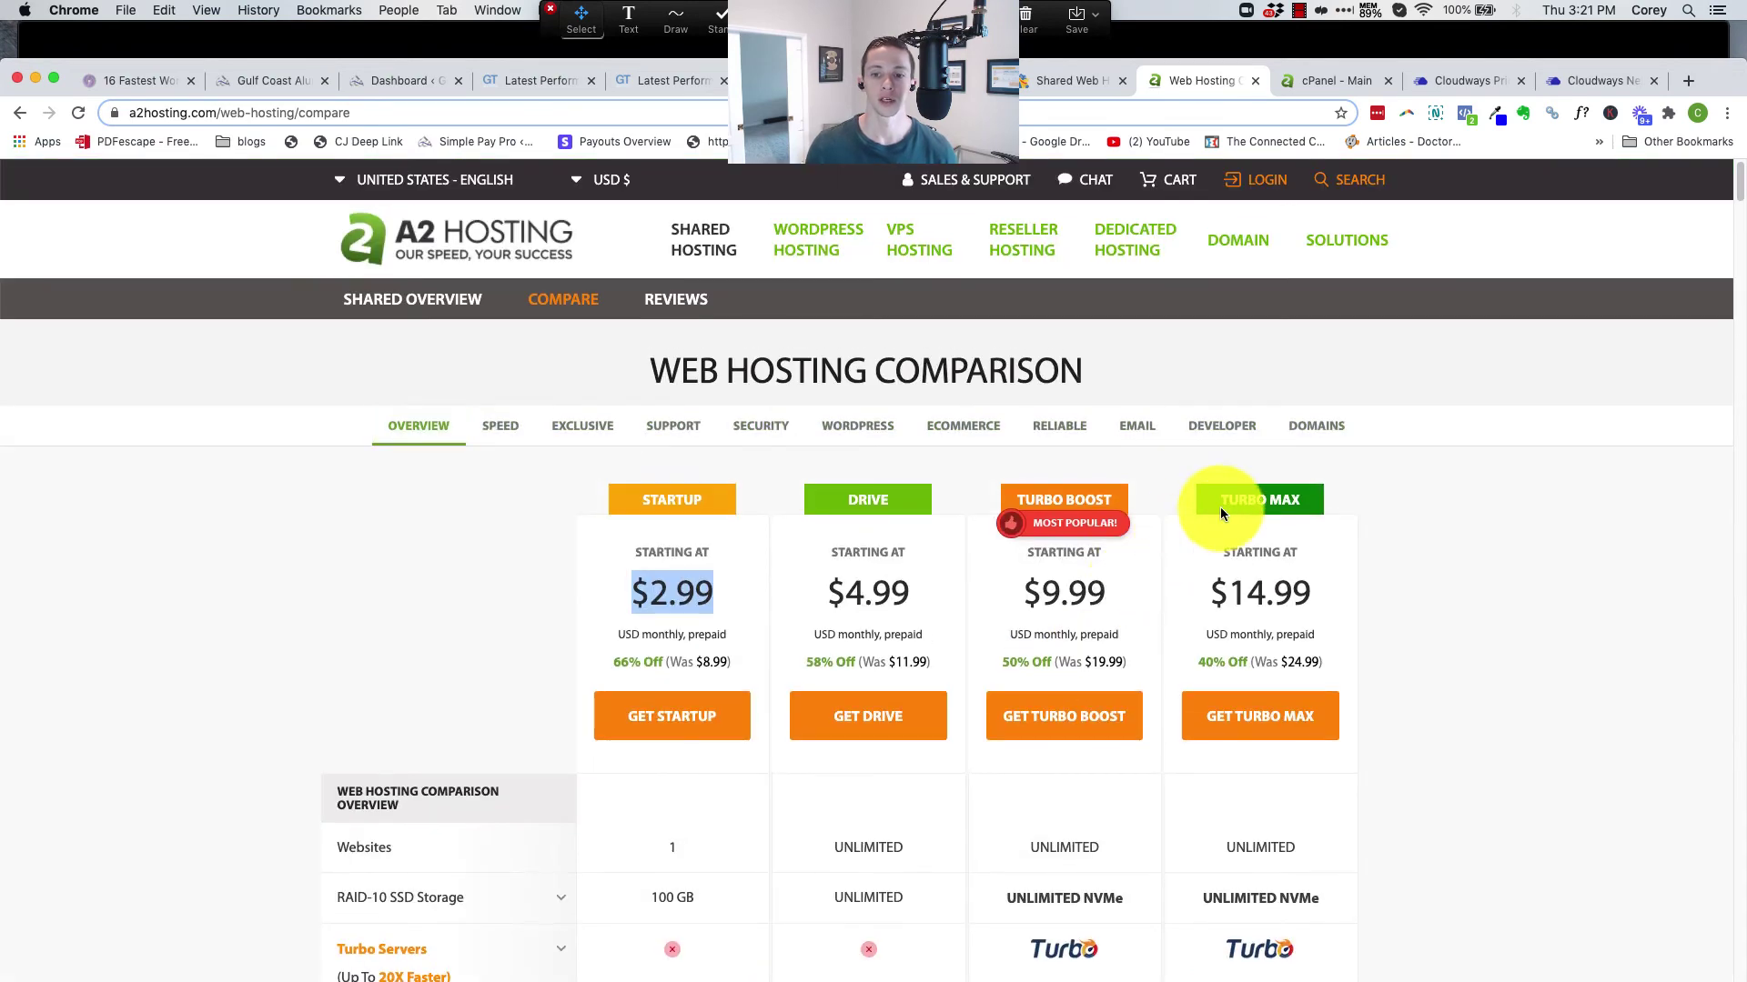
pyautogui.scroll(-10, 1241, 516)
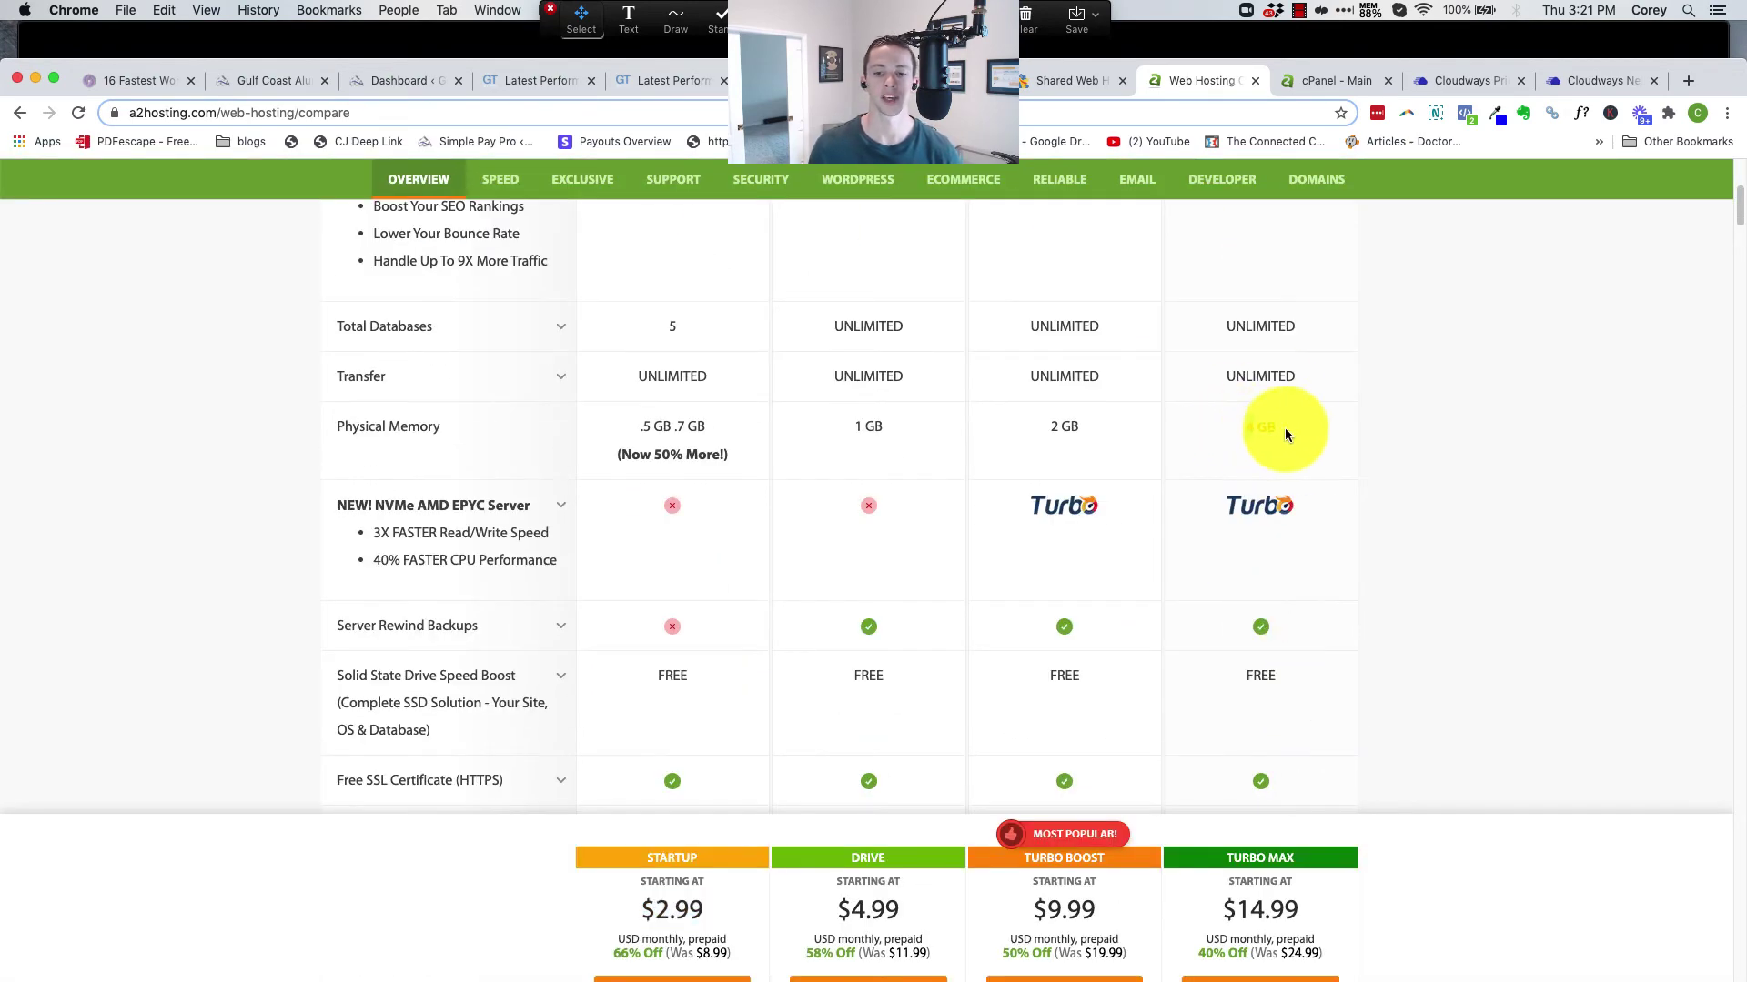
pyautogui.scroll(10, 1177, 444)
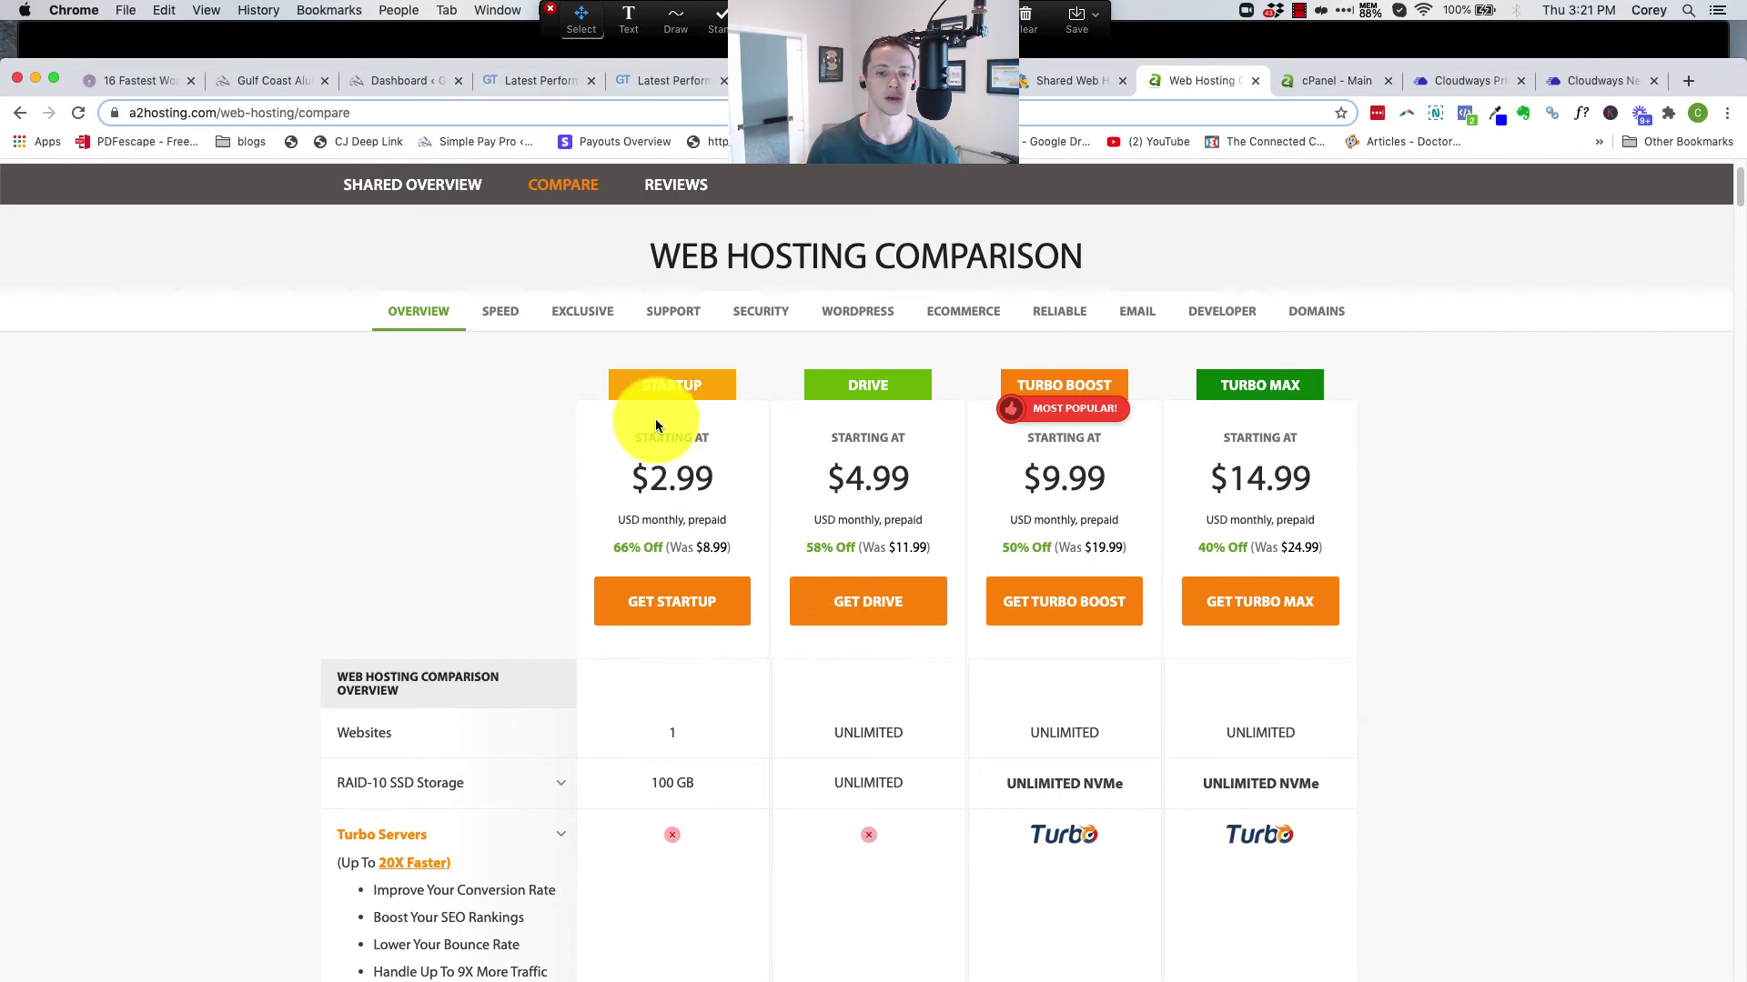
pyautogui.scroll(-2, 673, 585)
pyautogui.scroll(-7, 673, 585)
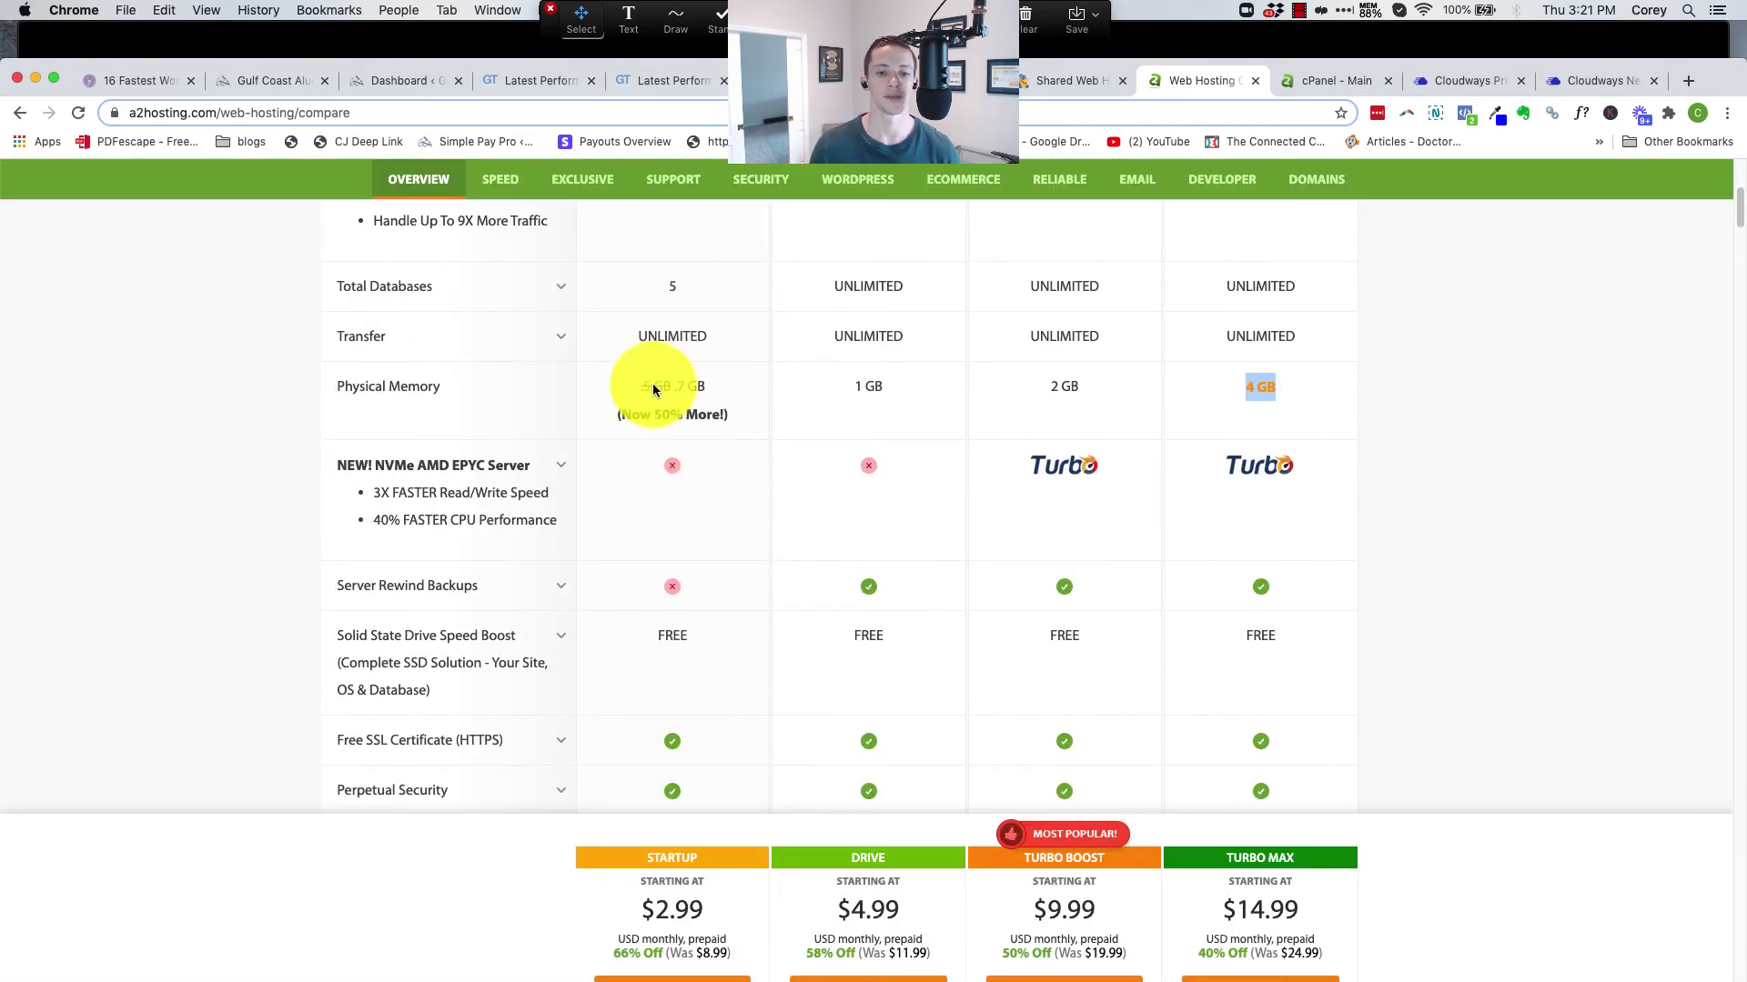
pyautogui.moveTo(651, 386); pyautogui.dragTo(703, 390)
pyautogui.scroll(-1, 702, 390)
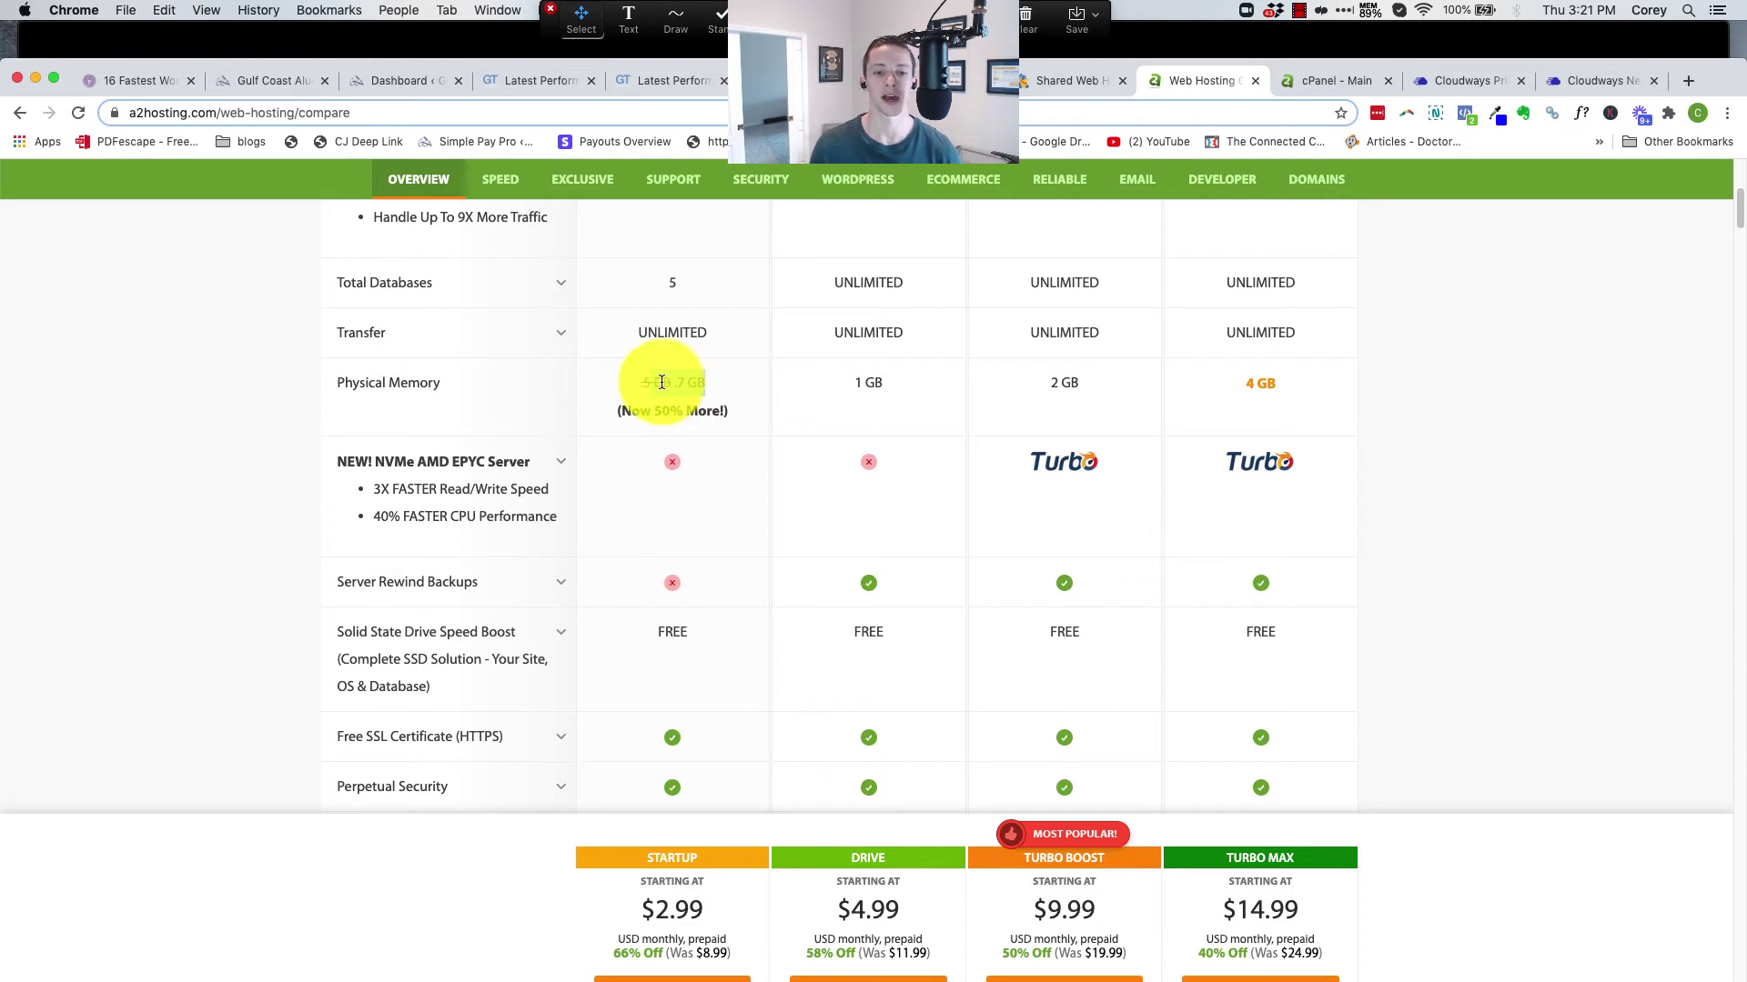
pyautogui.moveTo(652, 380); pyautogui.dragTo(652, 426)
pyautogui.click(672, 395)
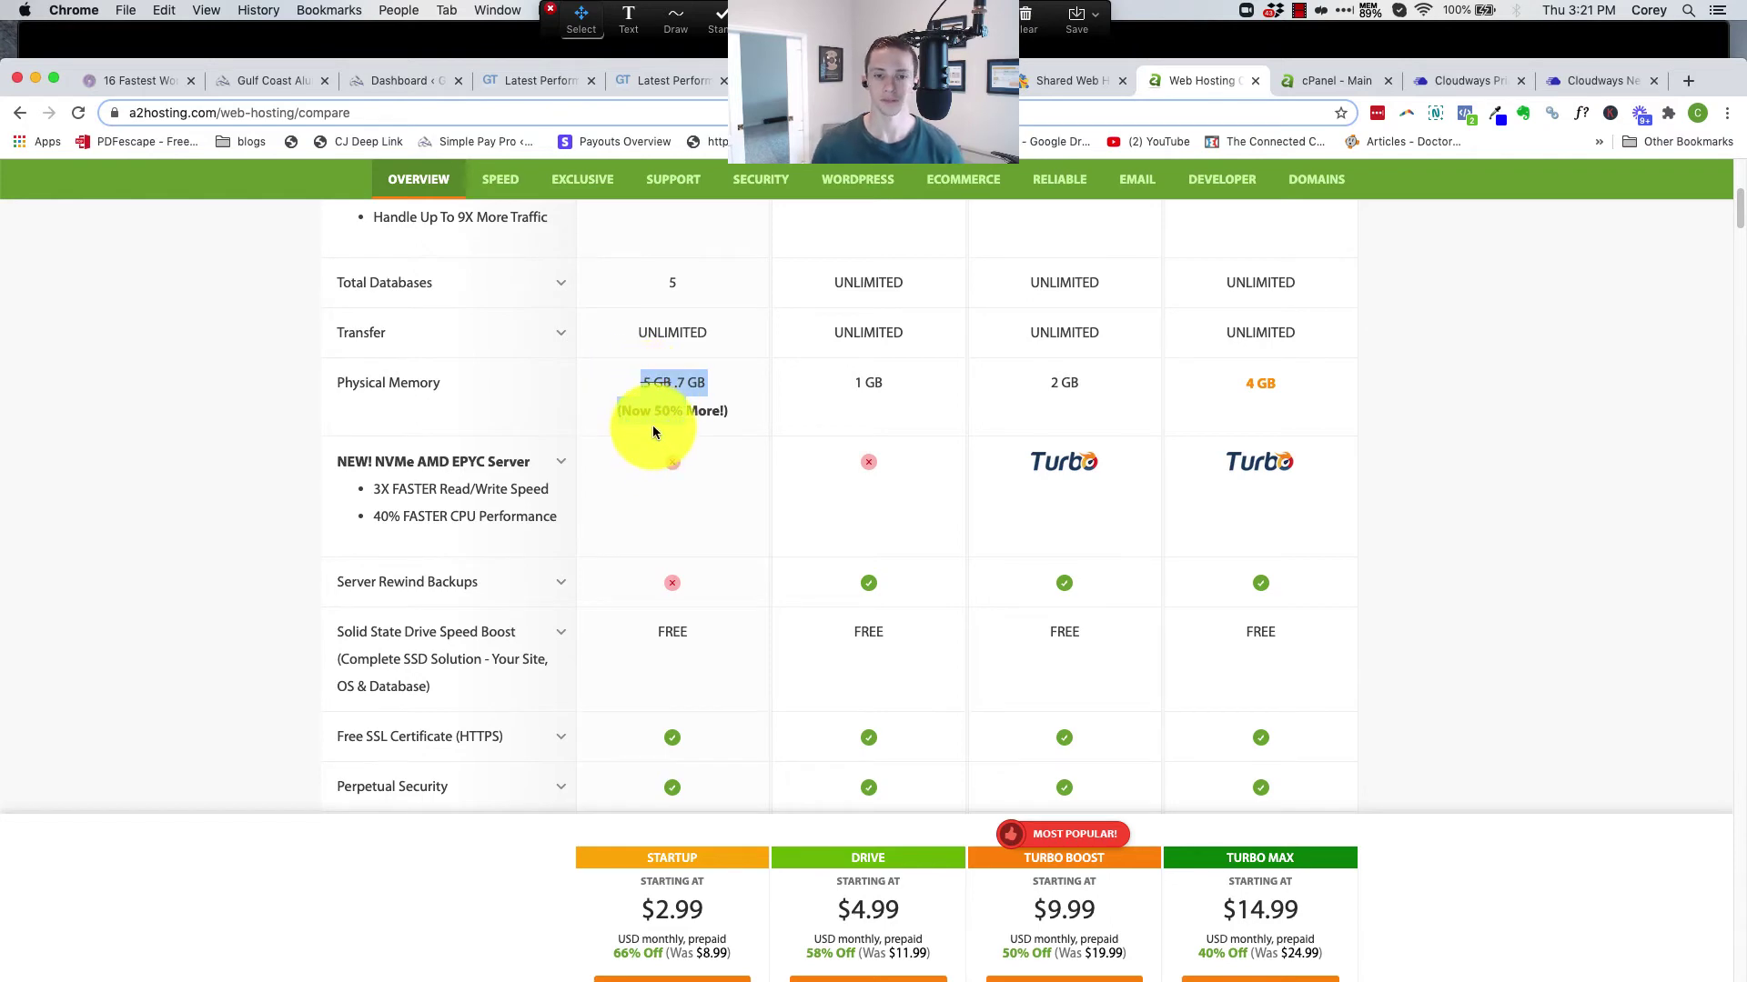
# Highlight Turbo Boost's unlimited websites and its $9.99 price, then scroll back to the top
pyautogui.scroll(1, 652, 426)
pyautogui.scroll(6, 668, 414)
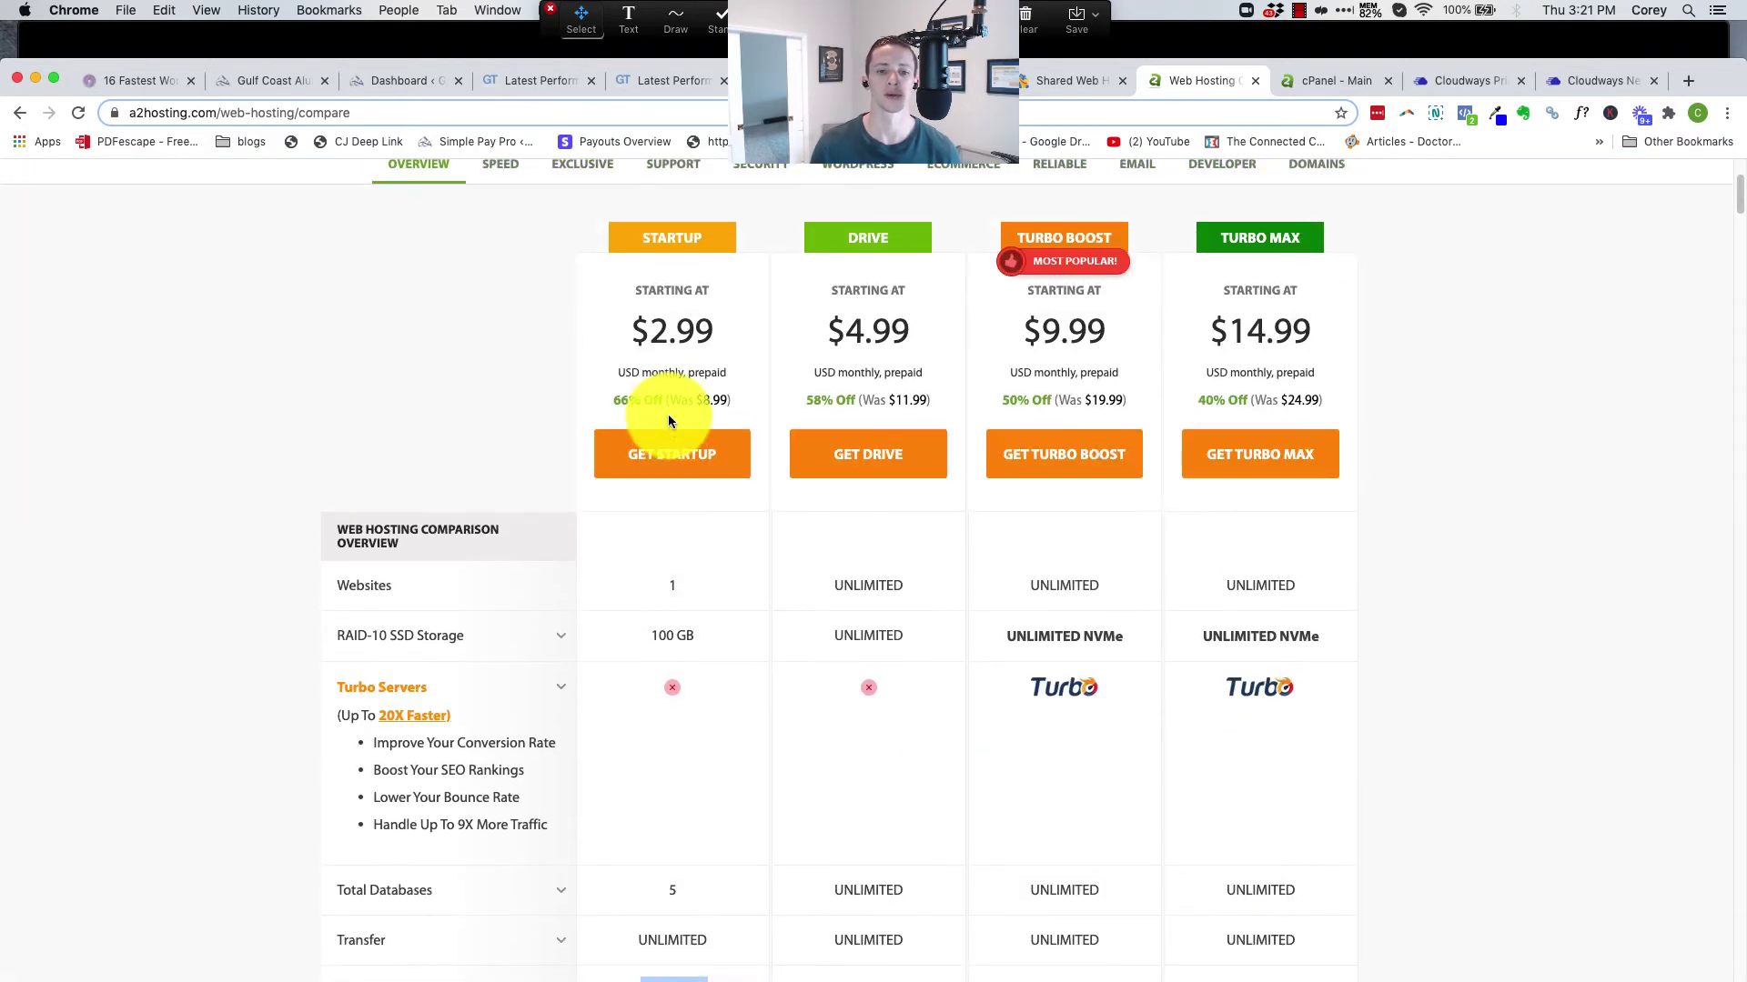
pyautogui.scroll(-7, 673, 418)
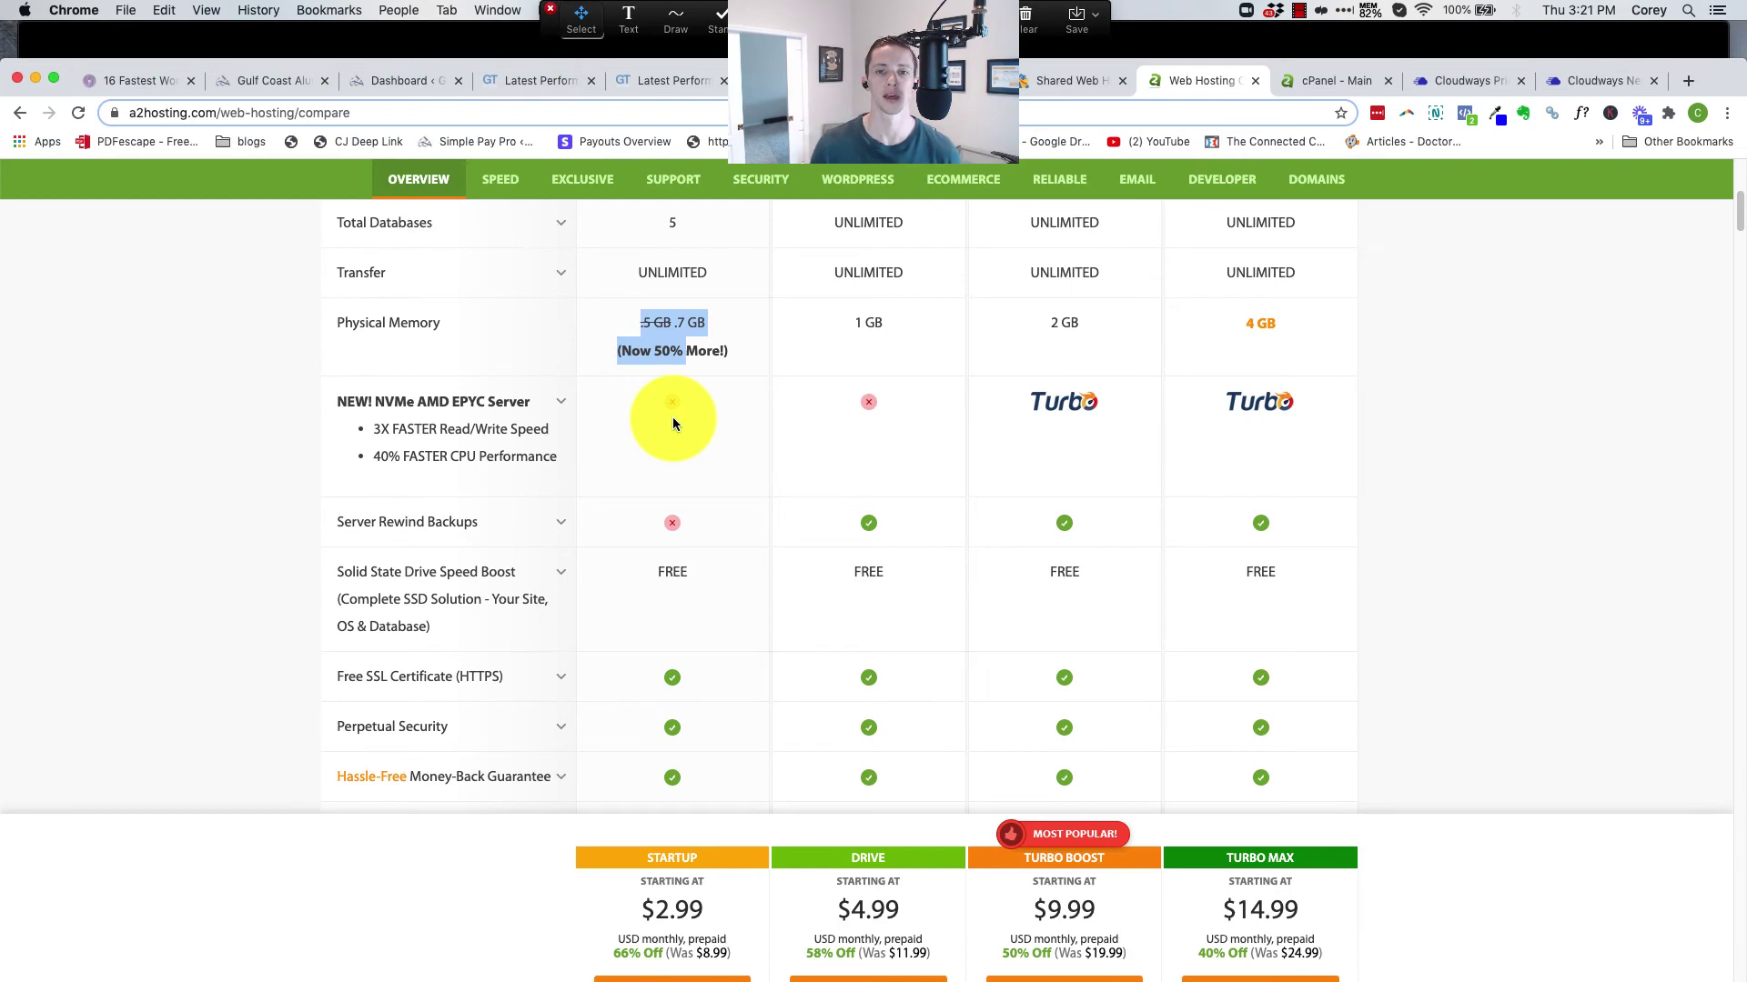
pyautogui.scroll(-8, 673, 424)
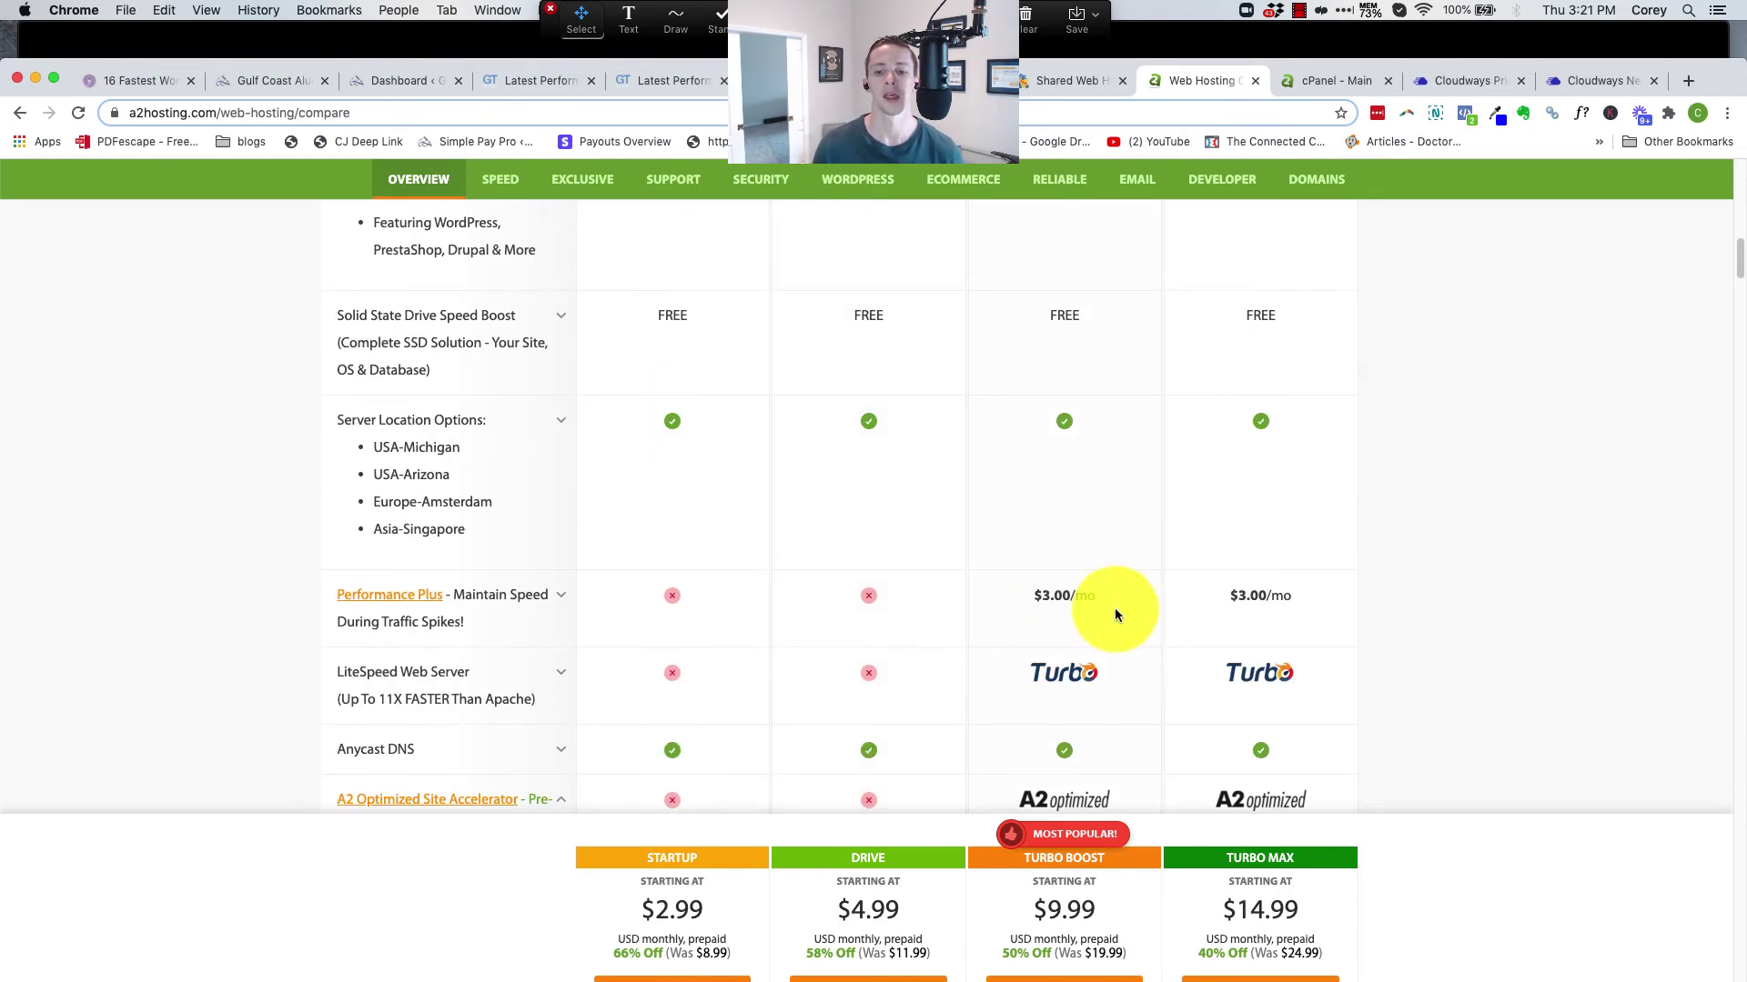
pyautogui.scroll(8, 1116, 608)
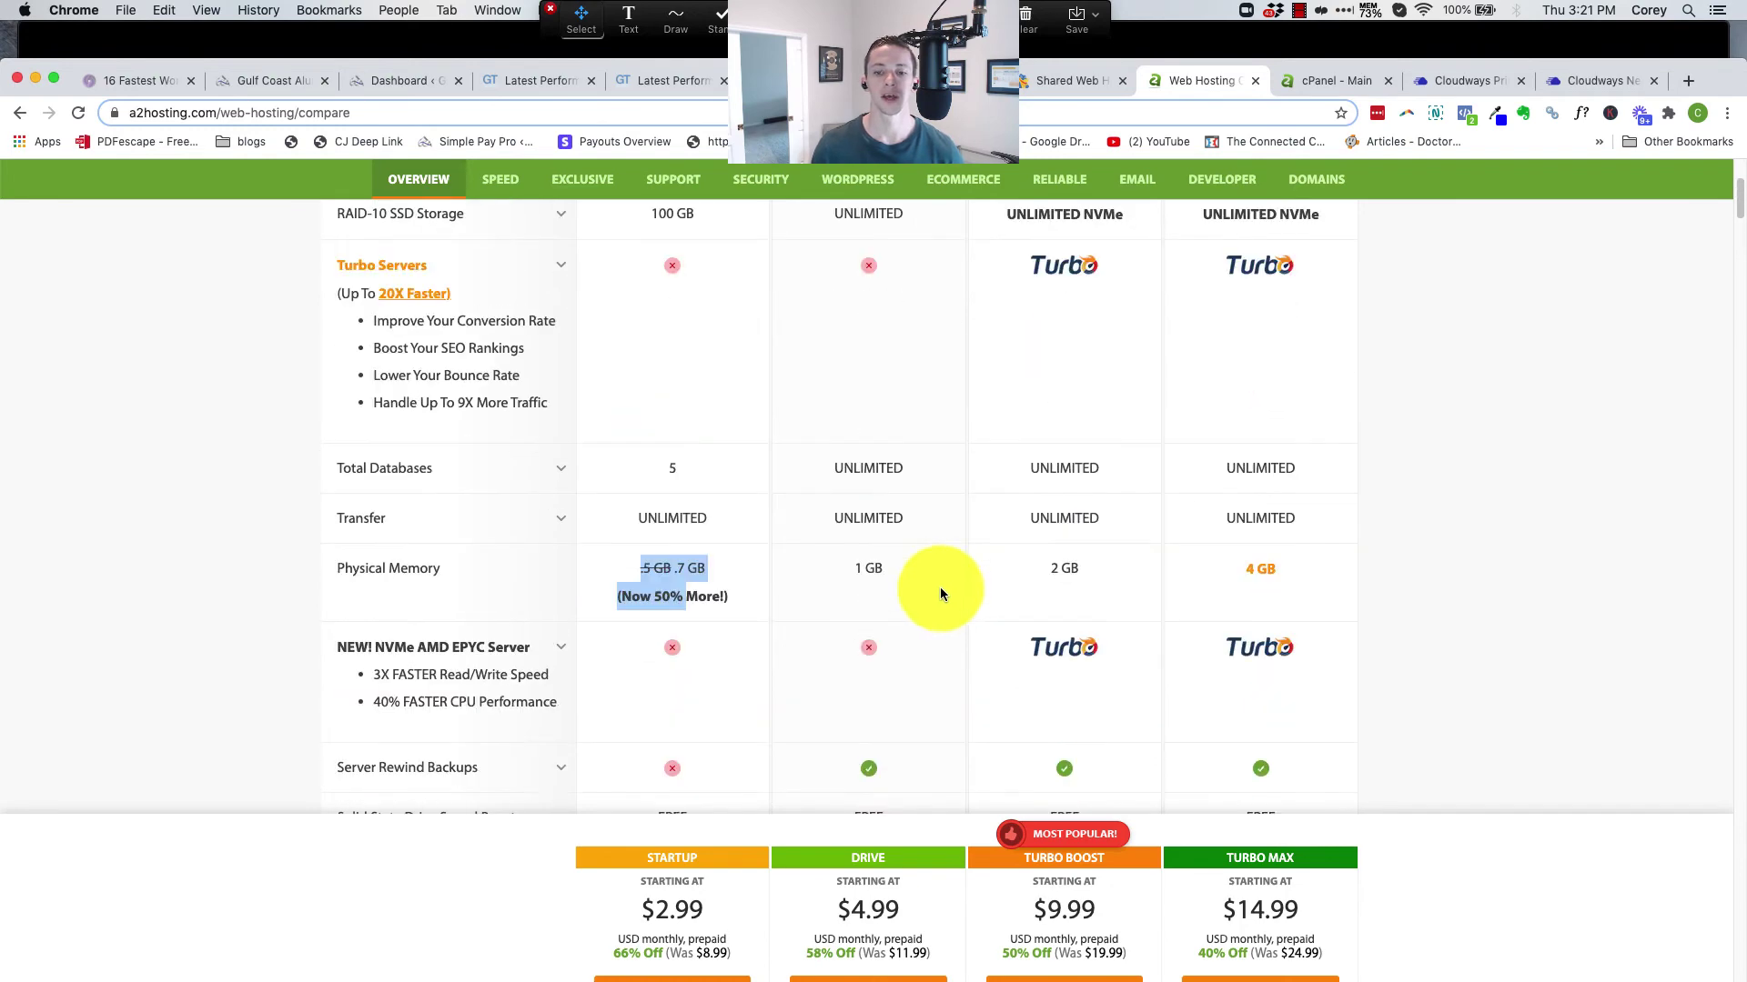
pyautogui.scroll(5, 943, 592)
pyautogui.scroll(-5, 1001, 464)
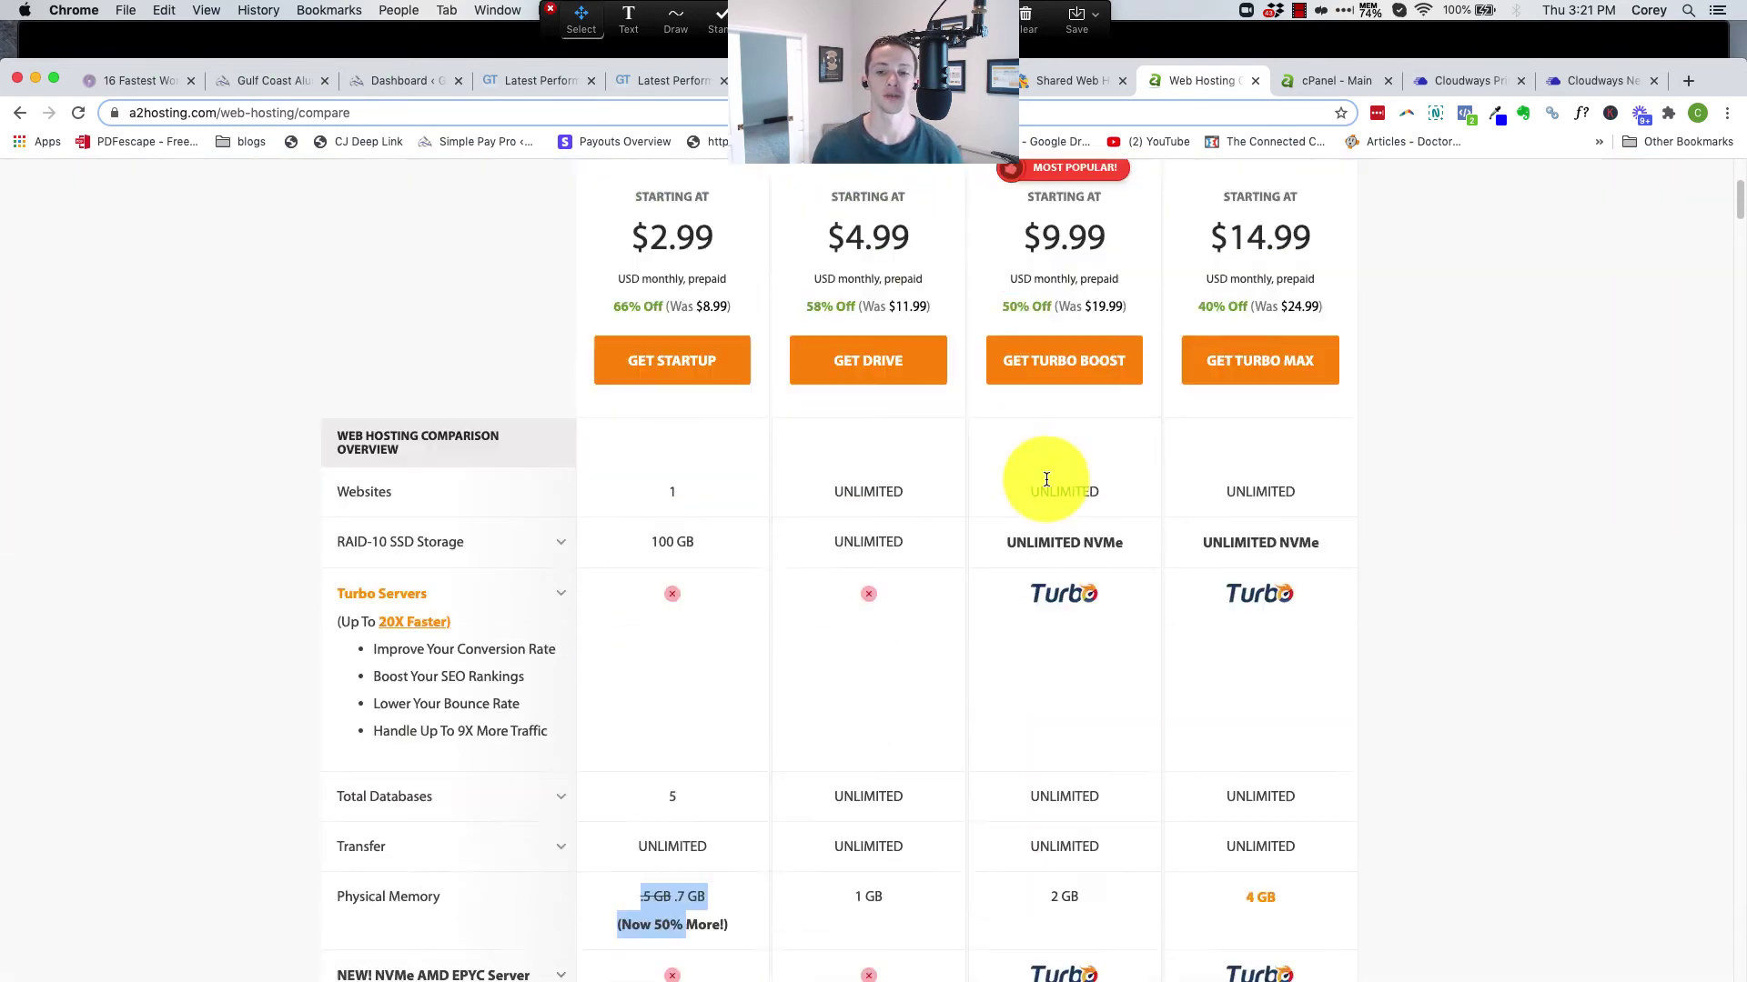
pyautogui.scroll(5, 1046, 601)
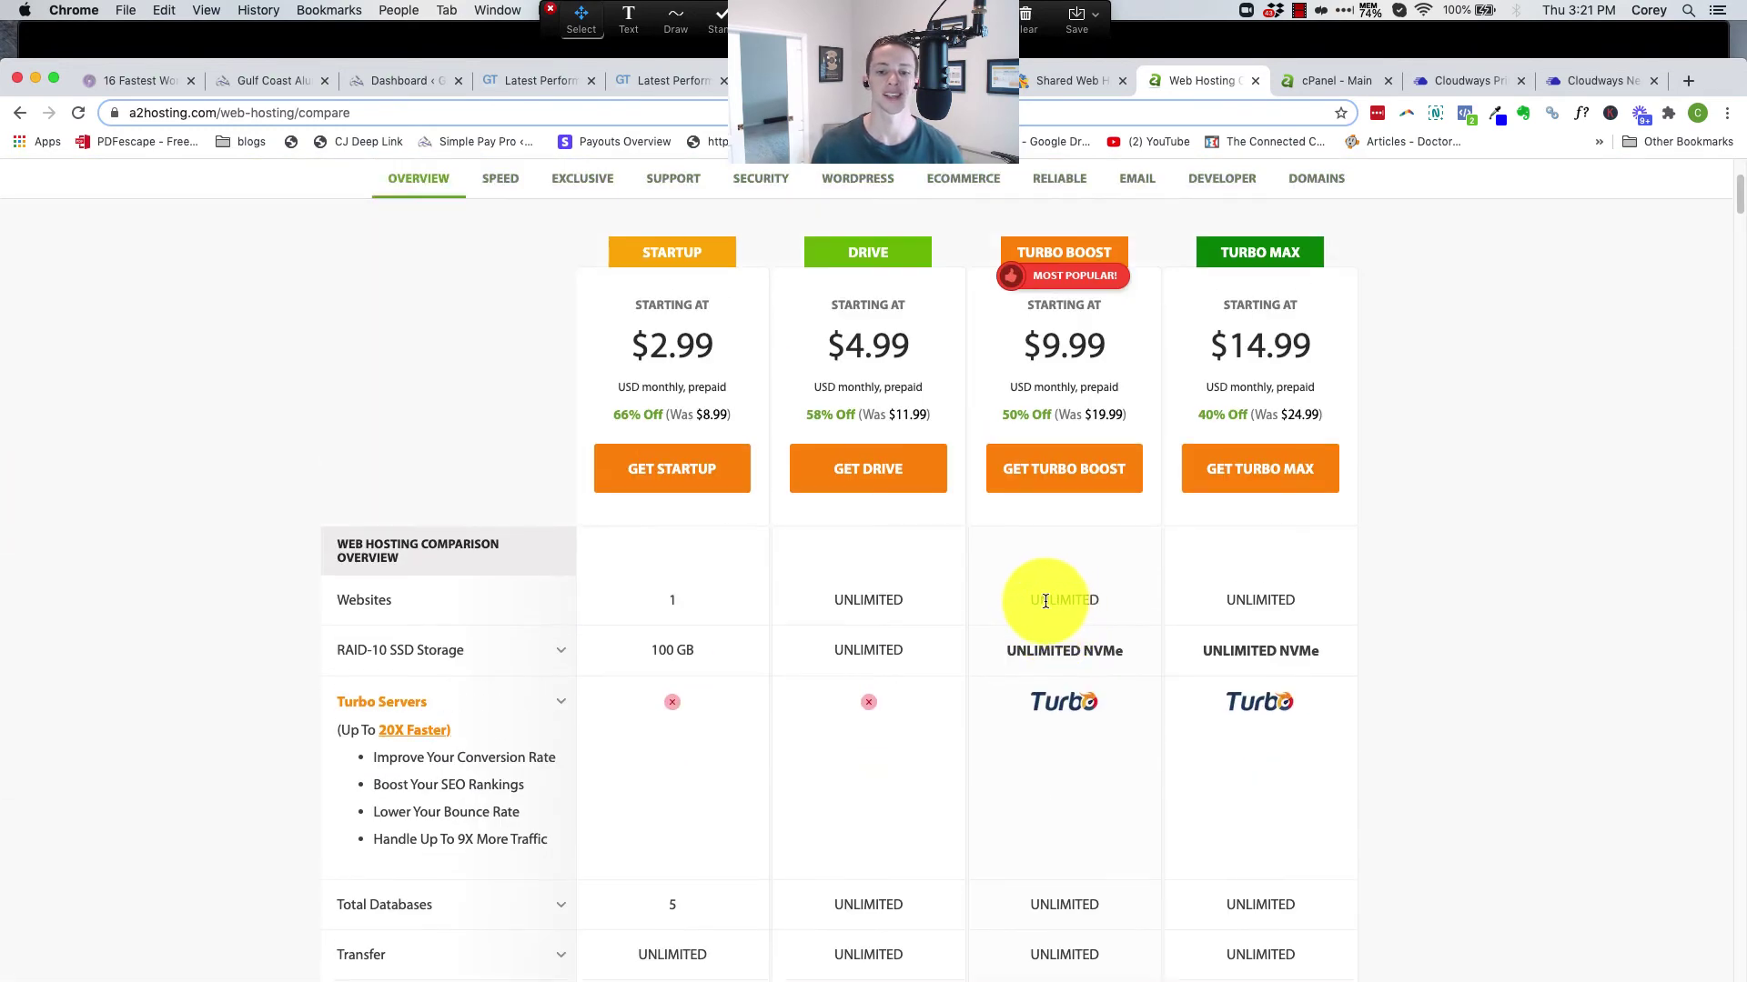
pyautogui.moveTo(1041, 600); pyautogui.dragTo(1082, 600)
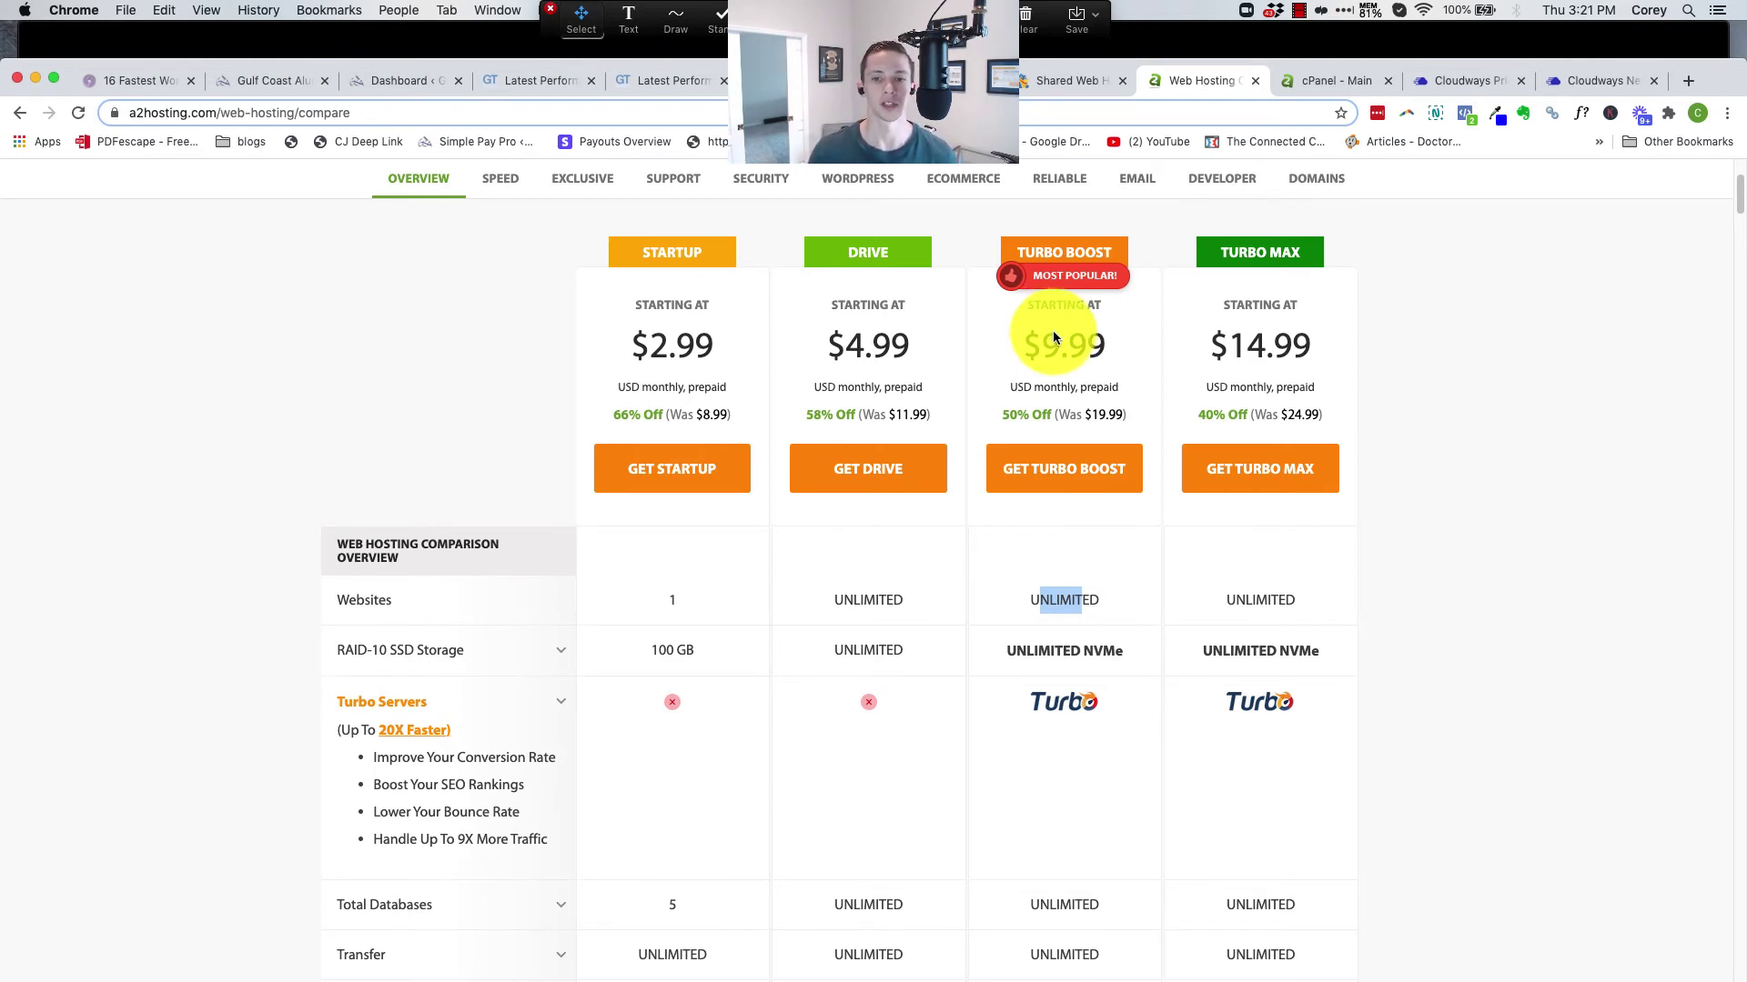
pyautogui.scroll(-1, 1302, 521)
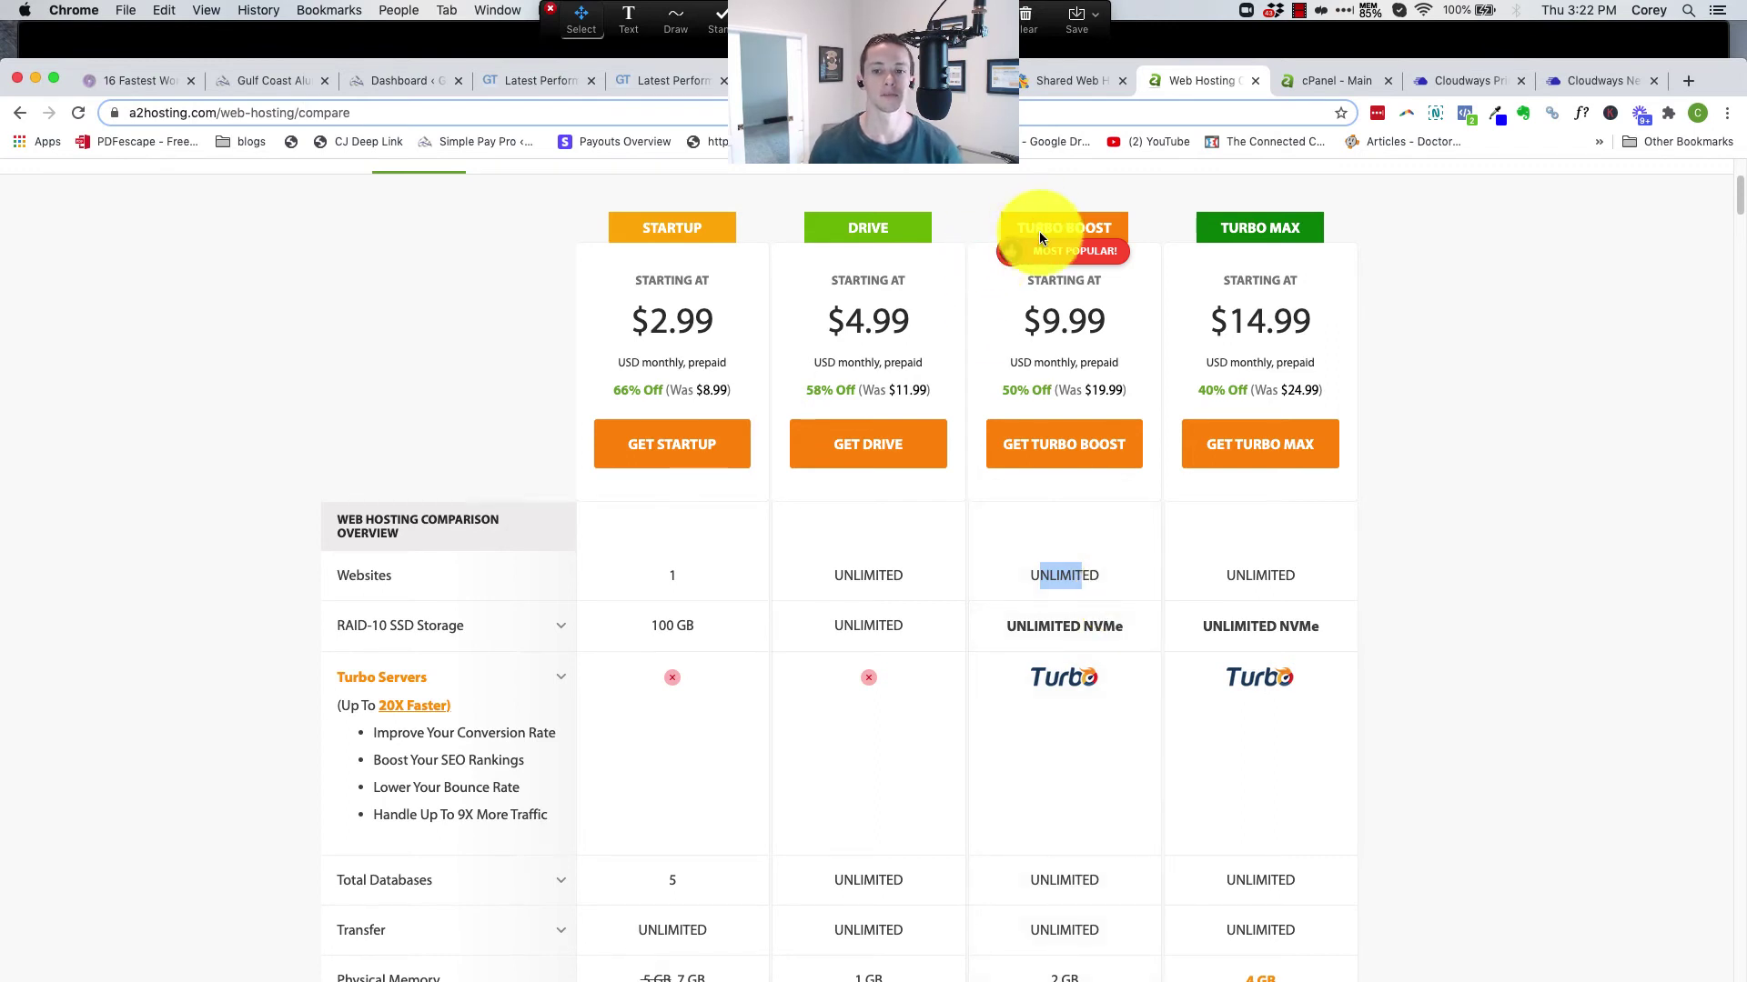
pyautogui.click(1077, 329)
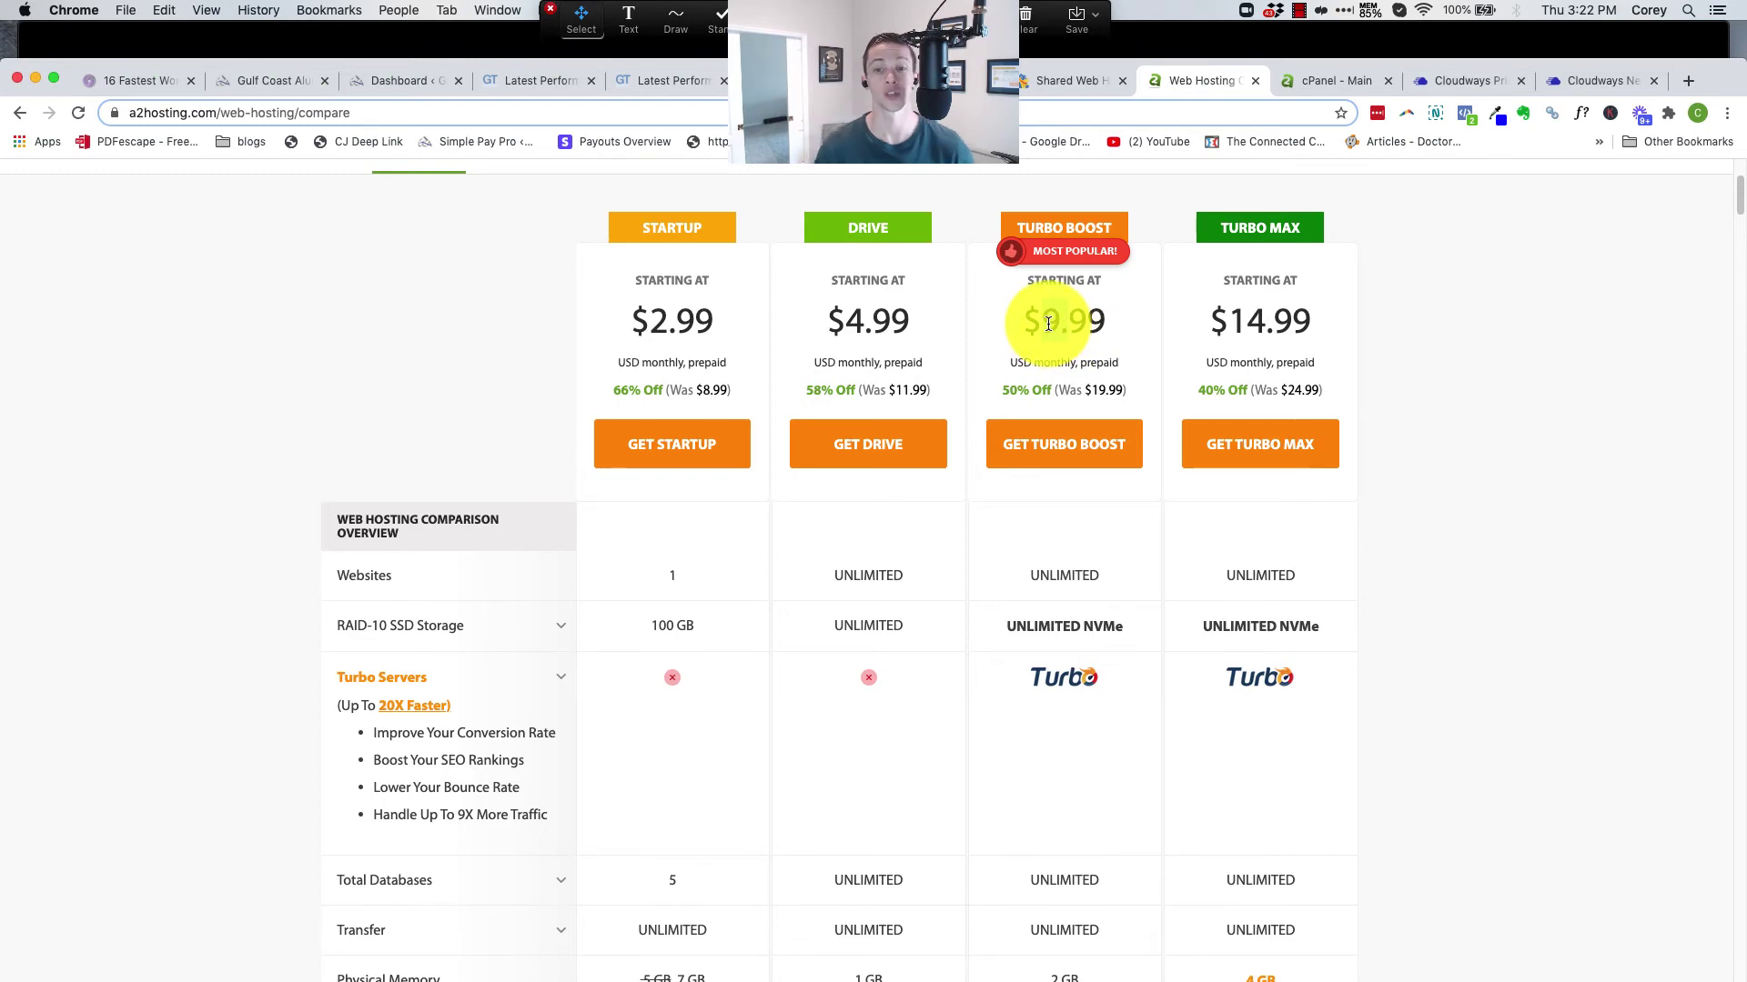
pyautogui.moveTo(1042, 324); pyautogui.dragTo(1068, 323)
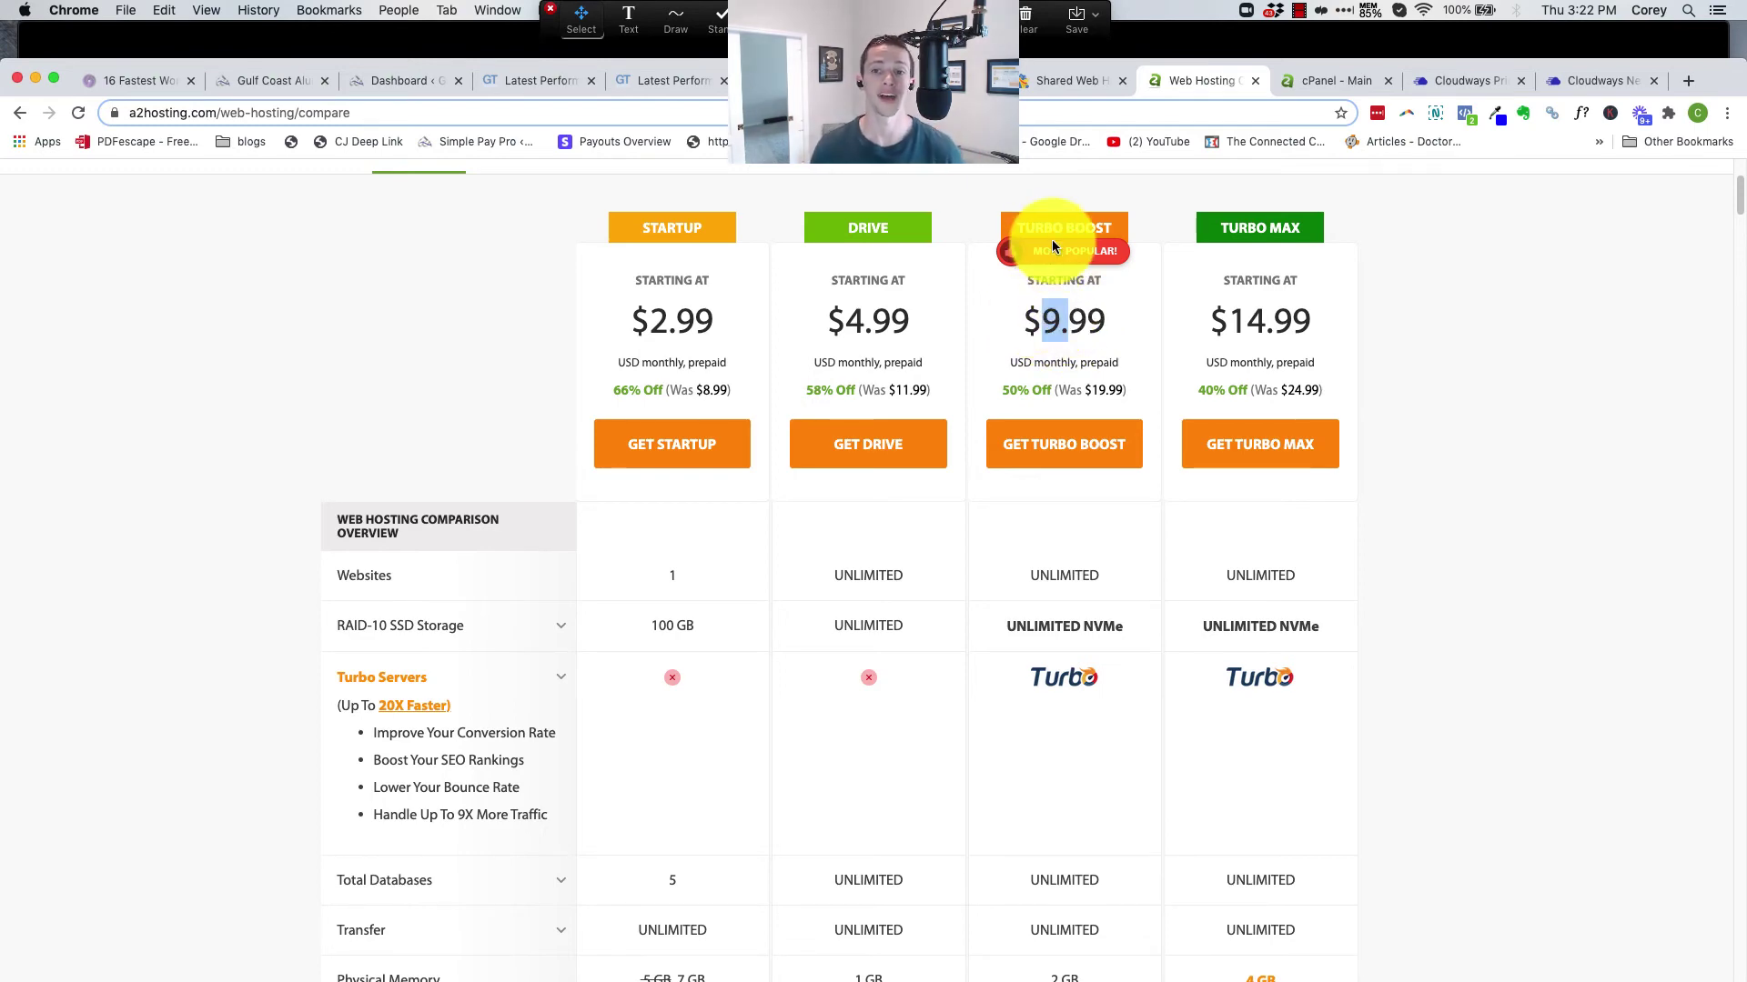
pyautogui.scroll(3, 1279, 184)
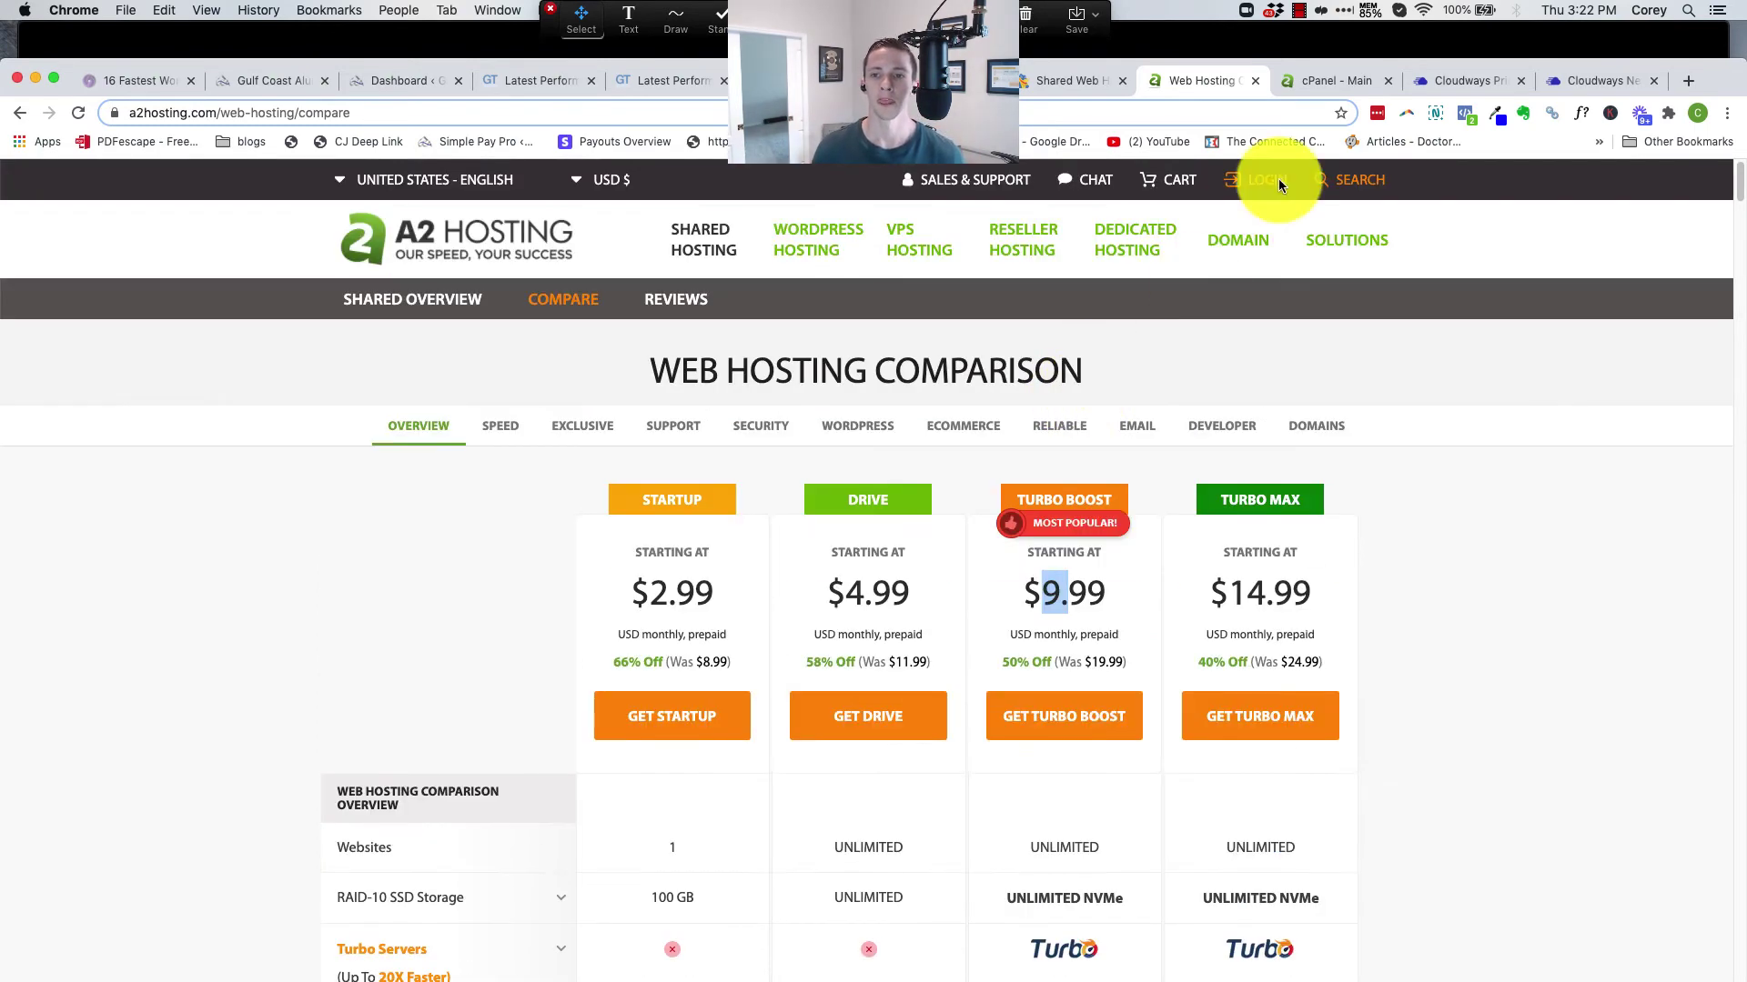
# Switch to the cPanel dashboard and highlight the Physical Memory usage line
pyautogui.click(1334, 80)
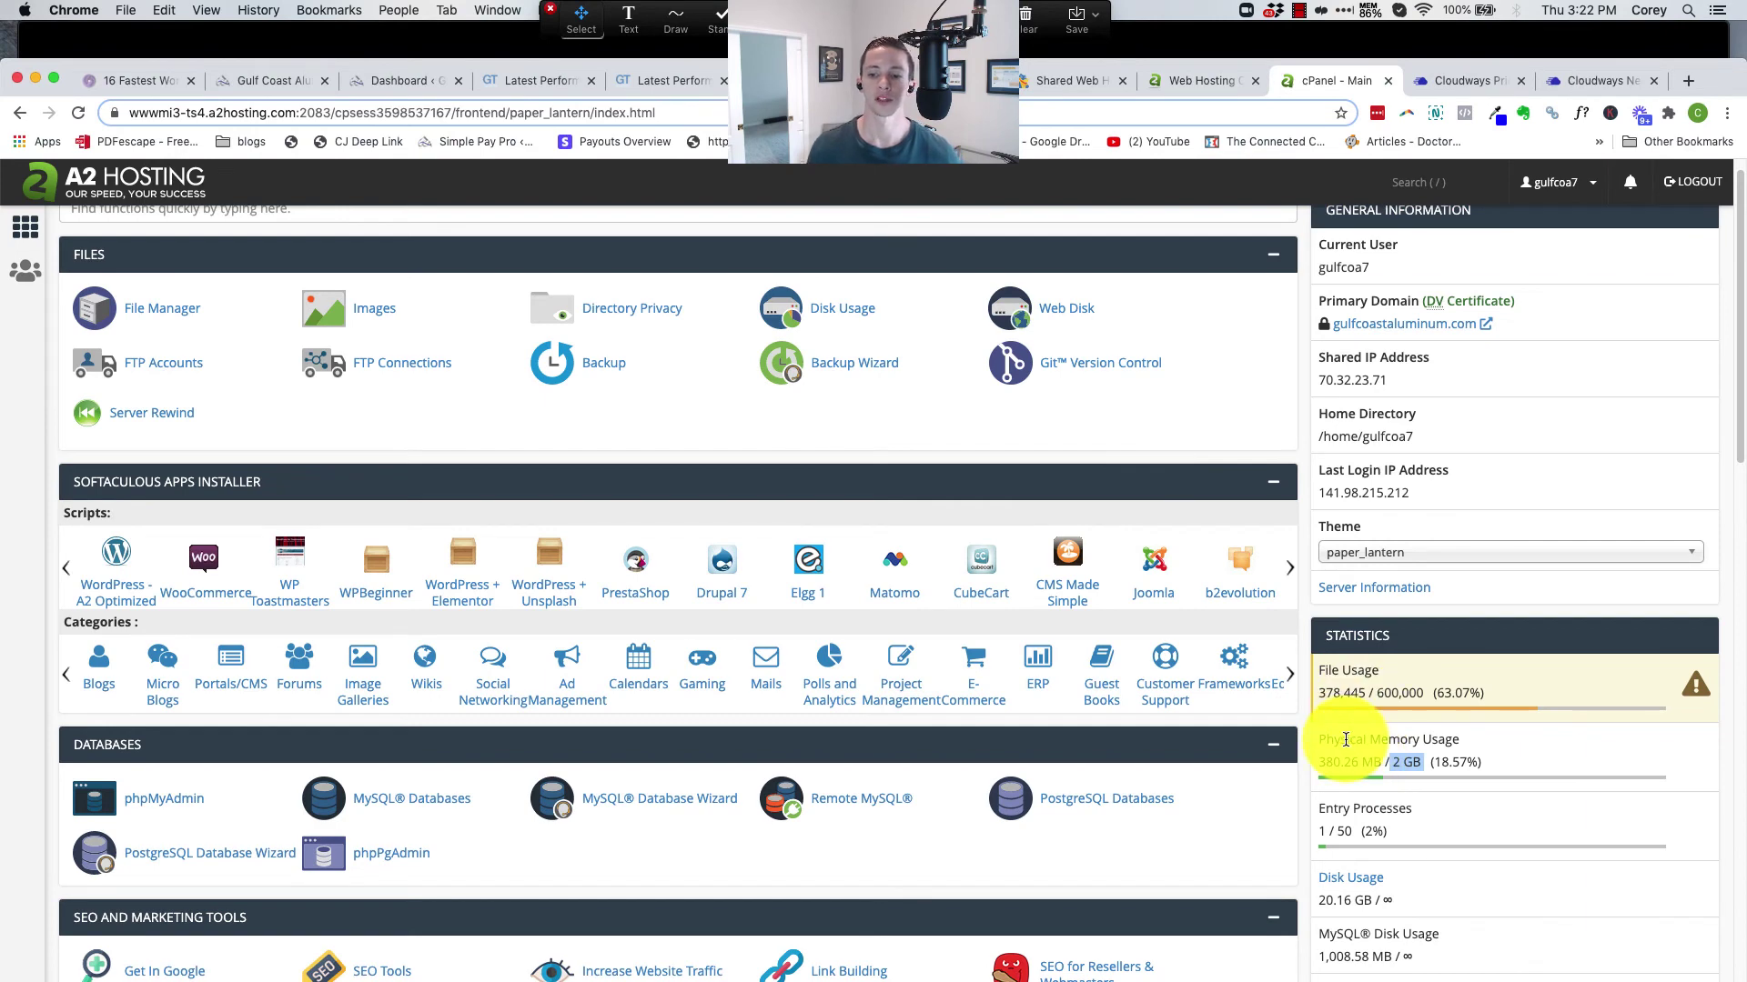
pyautogui.moveTo(1344, 741); pyautogui.dragTo(1407, 741)
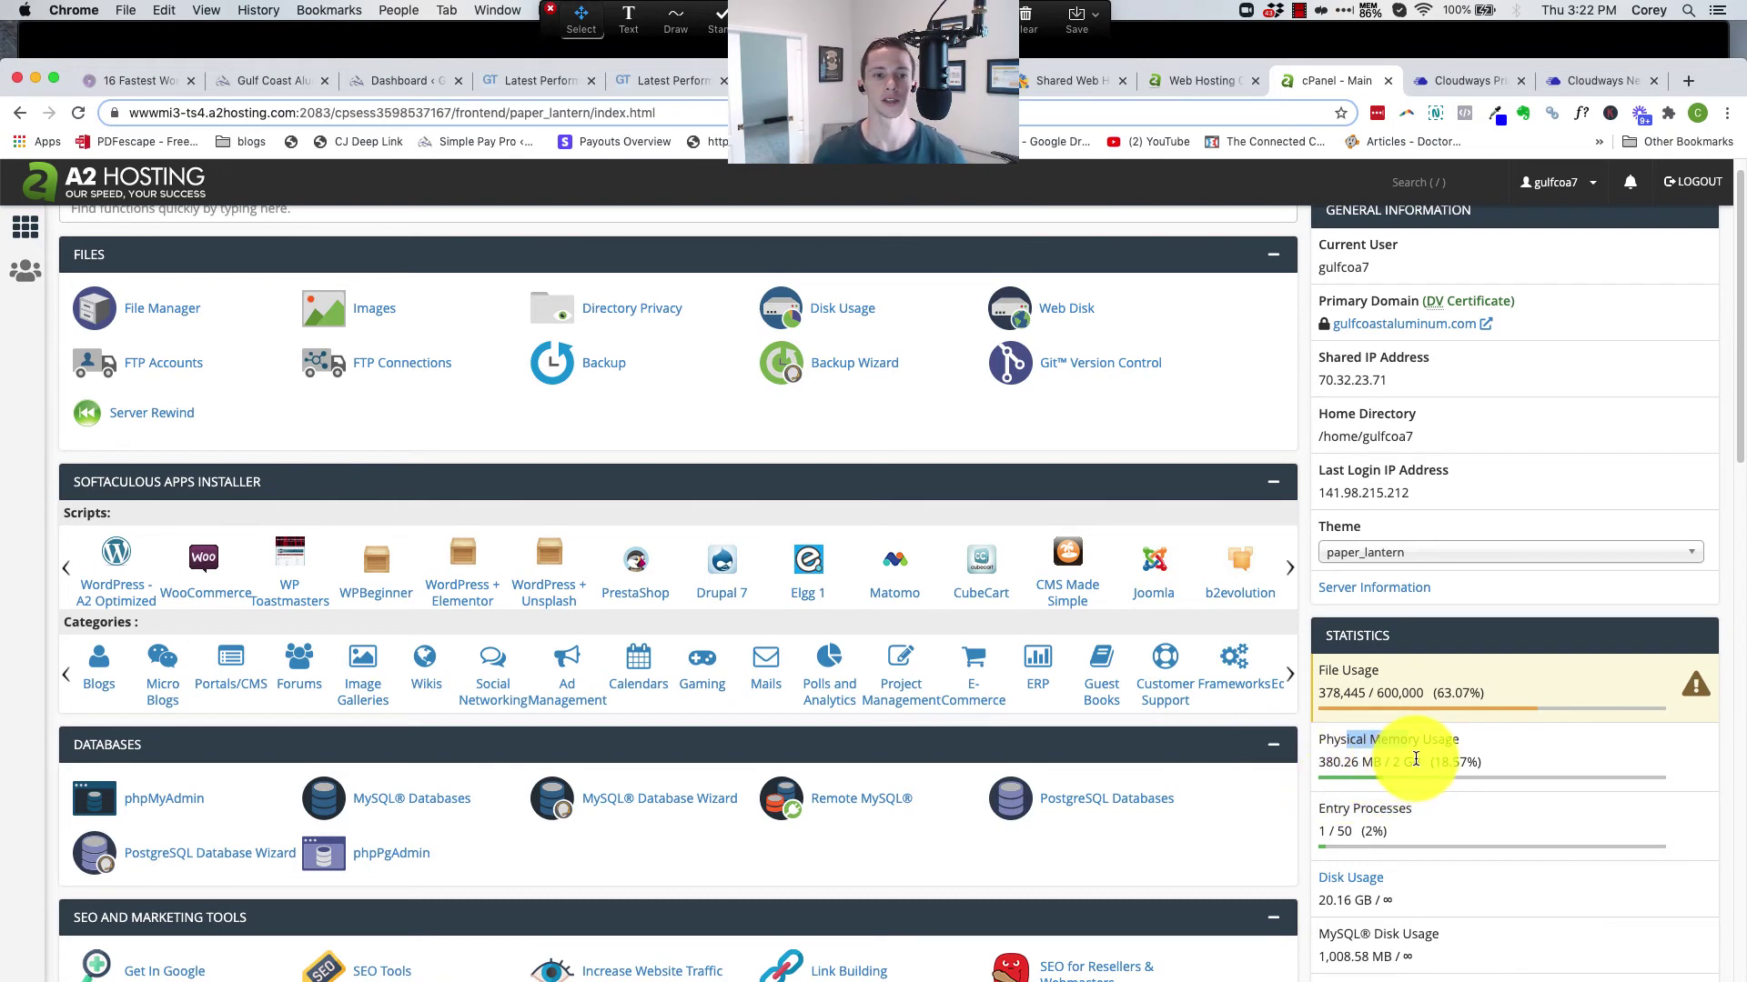
pyautogui.moveTo(1259, 72); pyautogui.dragTo(1269, 74)
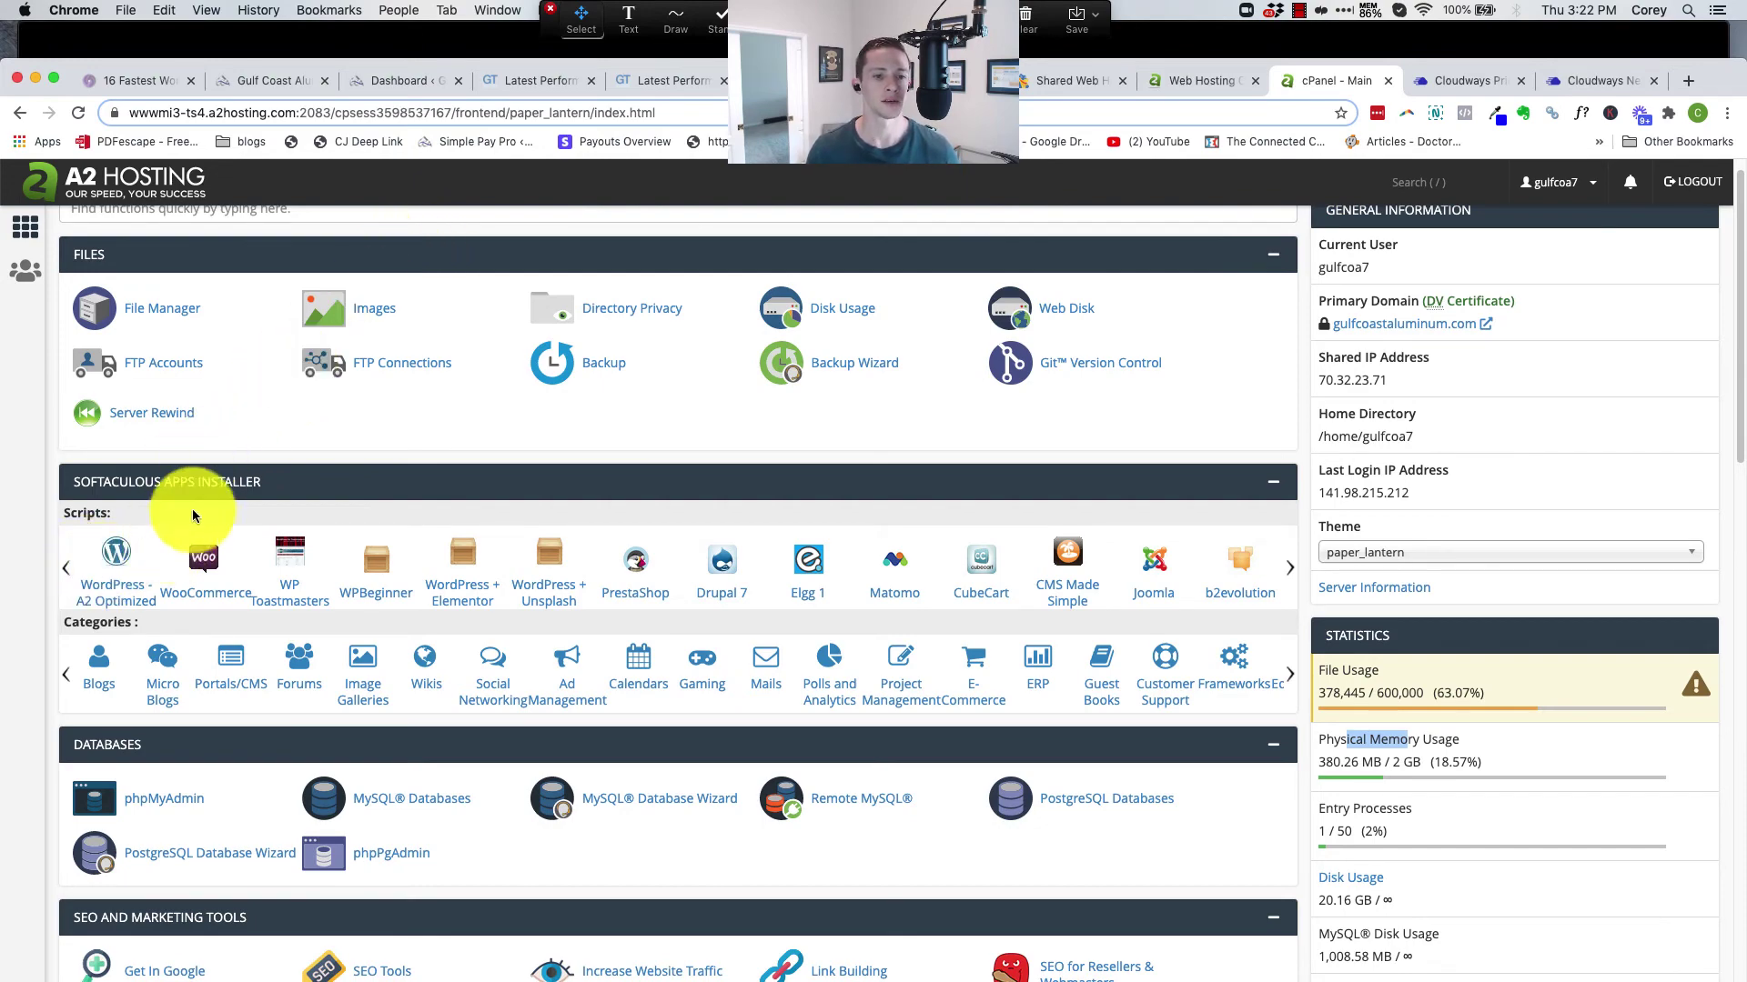
# Scroll down to the Advanced section and open the A2 Optimized tool
pyautogui.scroll(-1, 440, 320)
pyautogui.scroll(-20, 247, 393)
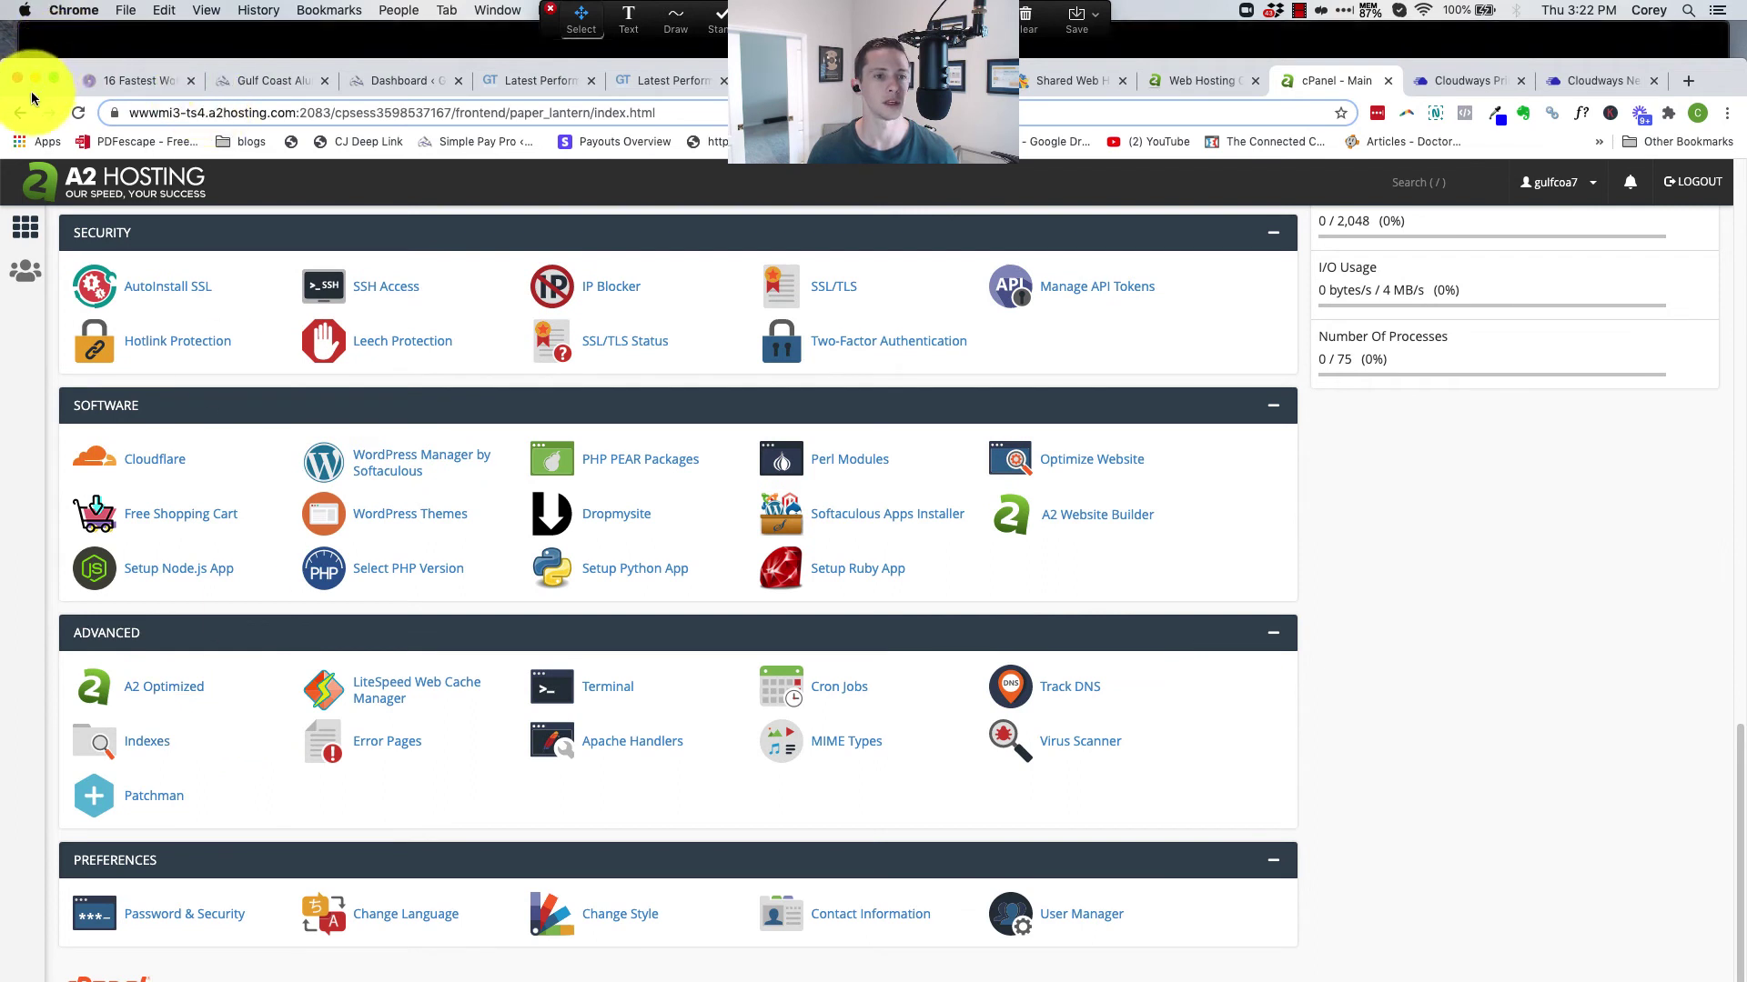
pyautogui.click(54, 78)
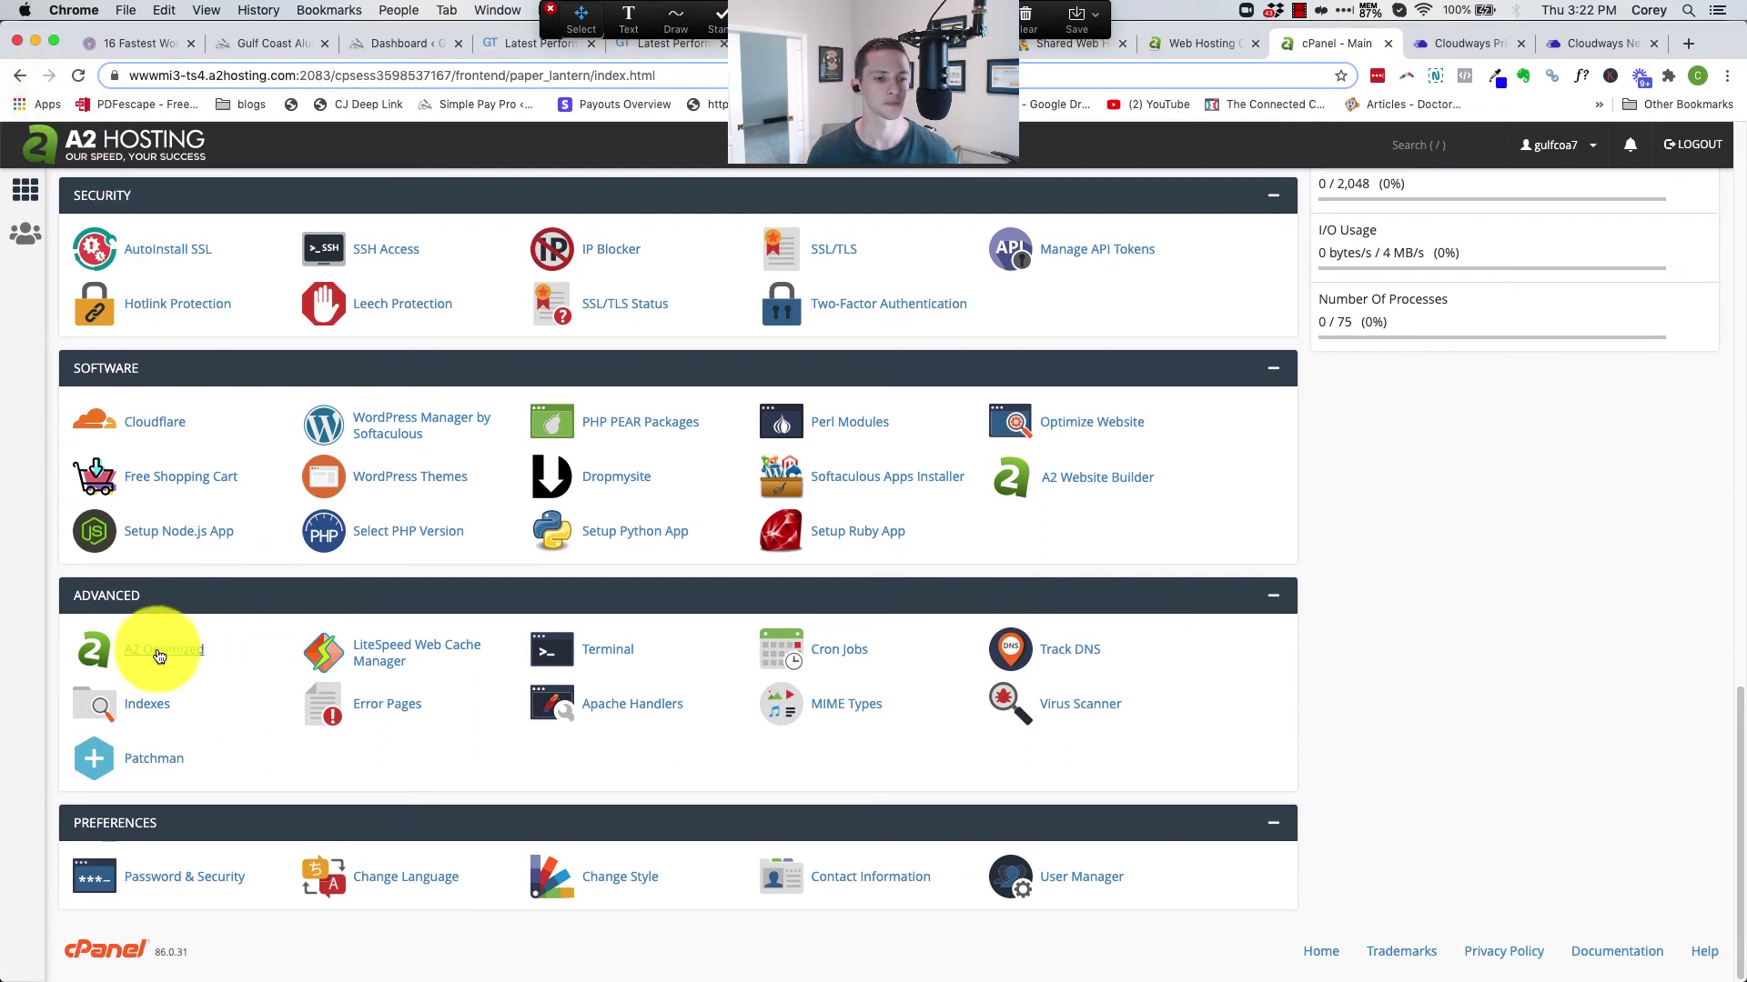
pyautogui.click(158, 655)
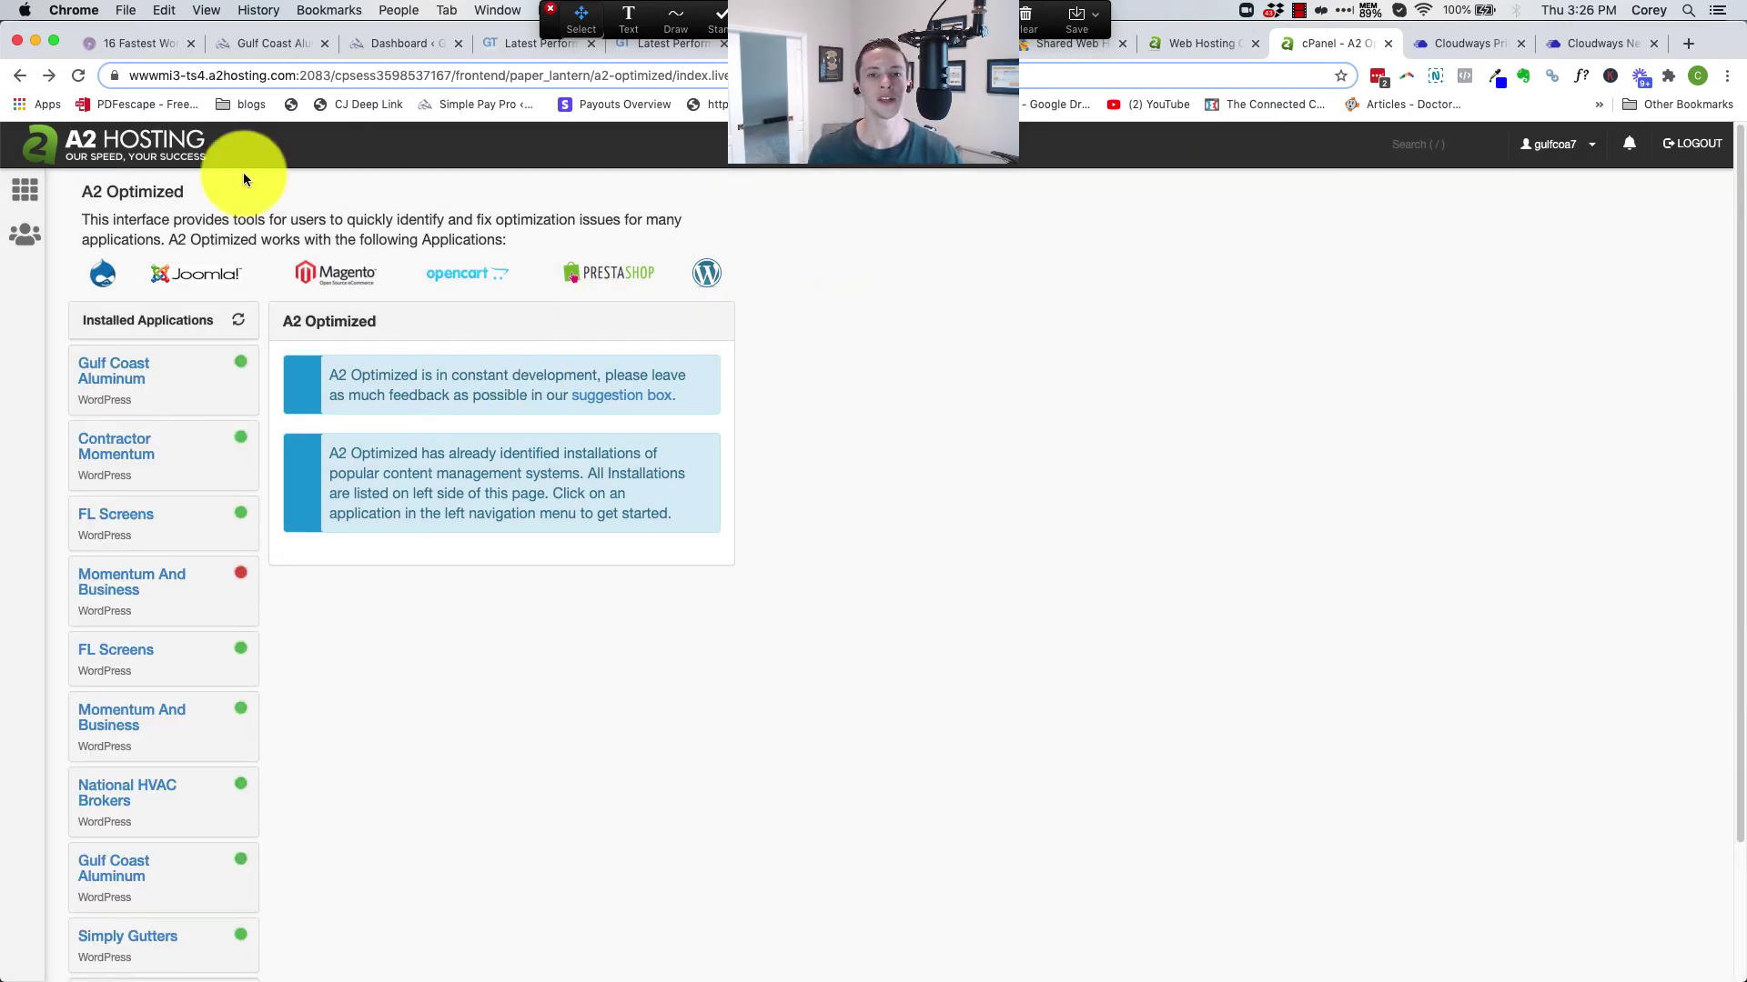
# Open Gulf Coast Aluminum's overview, view its Optimized settings, and highlight the TurboCache and Memcached statuses
pyautogui.click(129, 373)
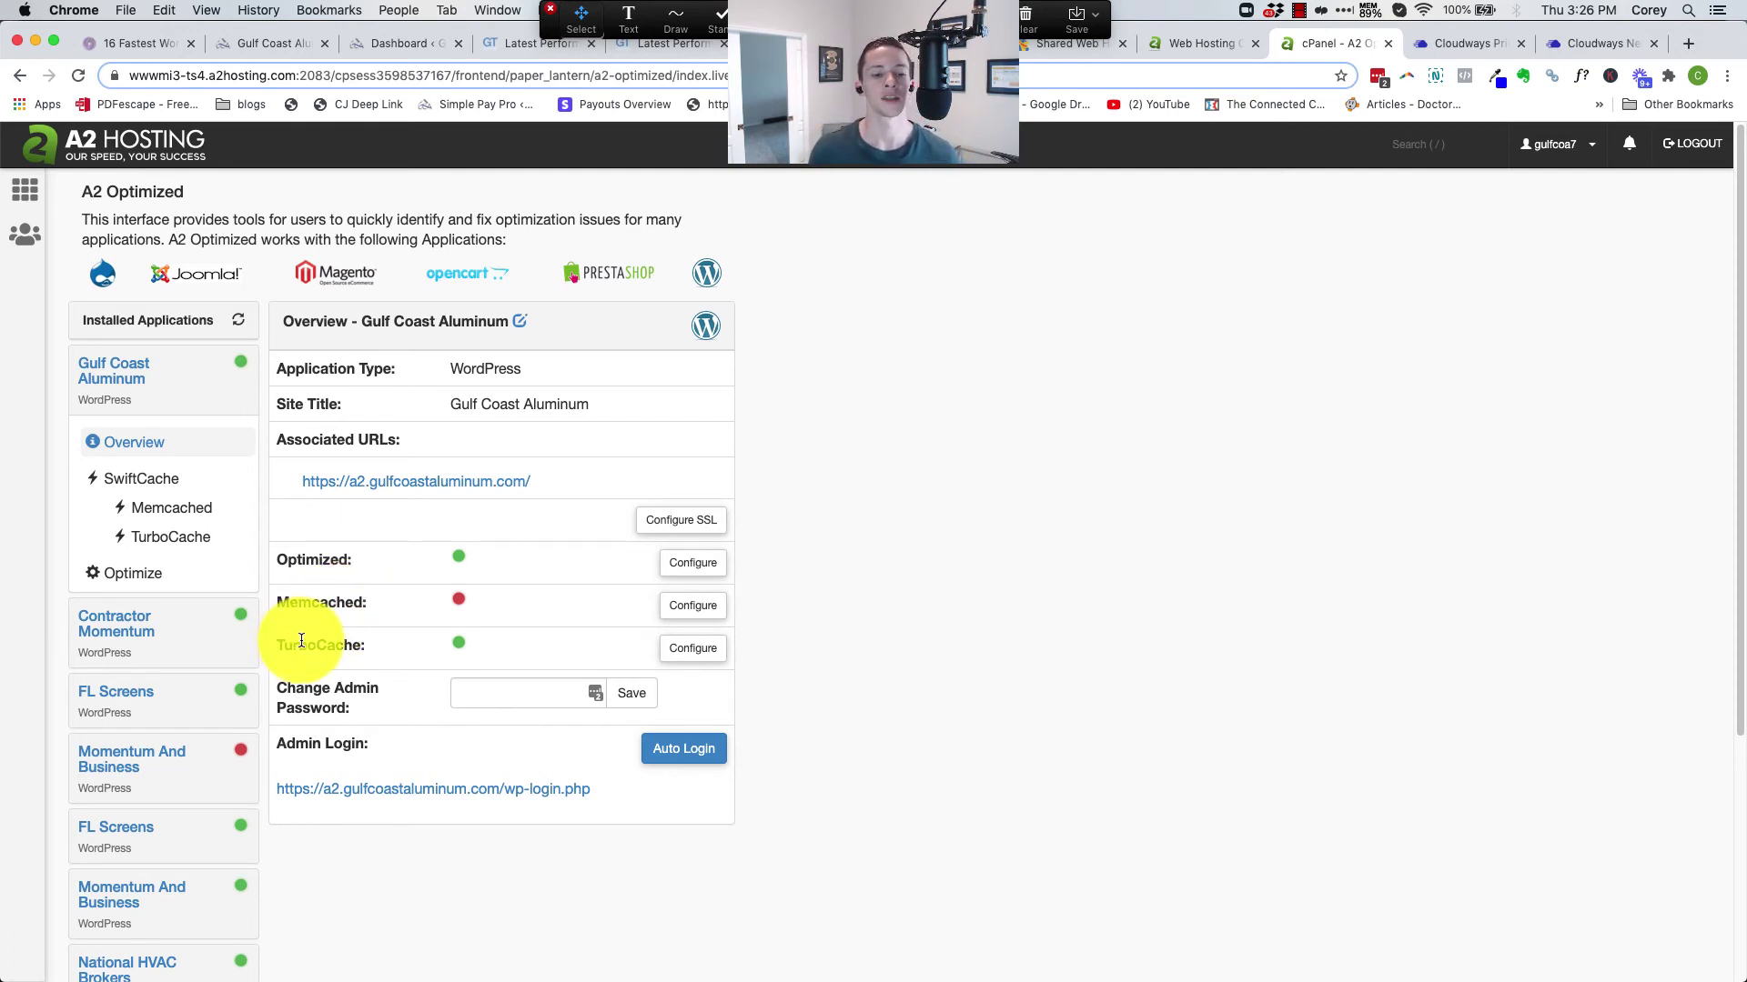
pyautogui.moveTo(301, 640); pyautogui.dragTo(451, 643)
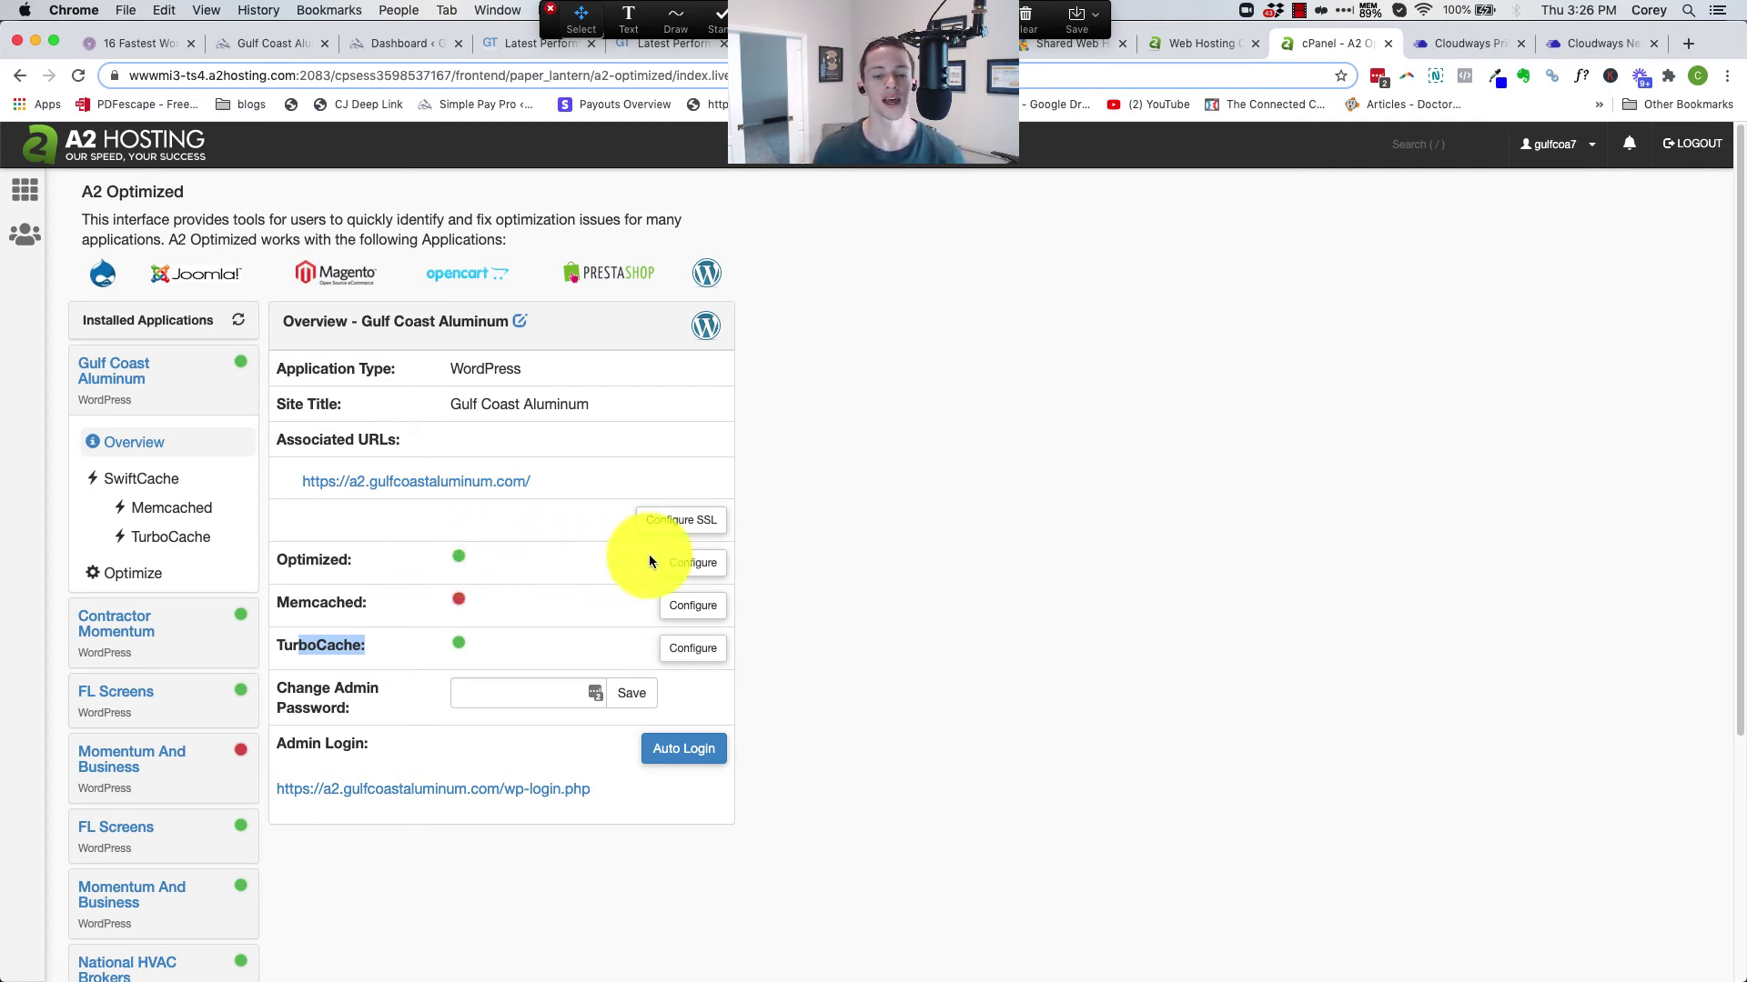
pyautogui.click(708, 560)
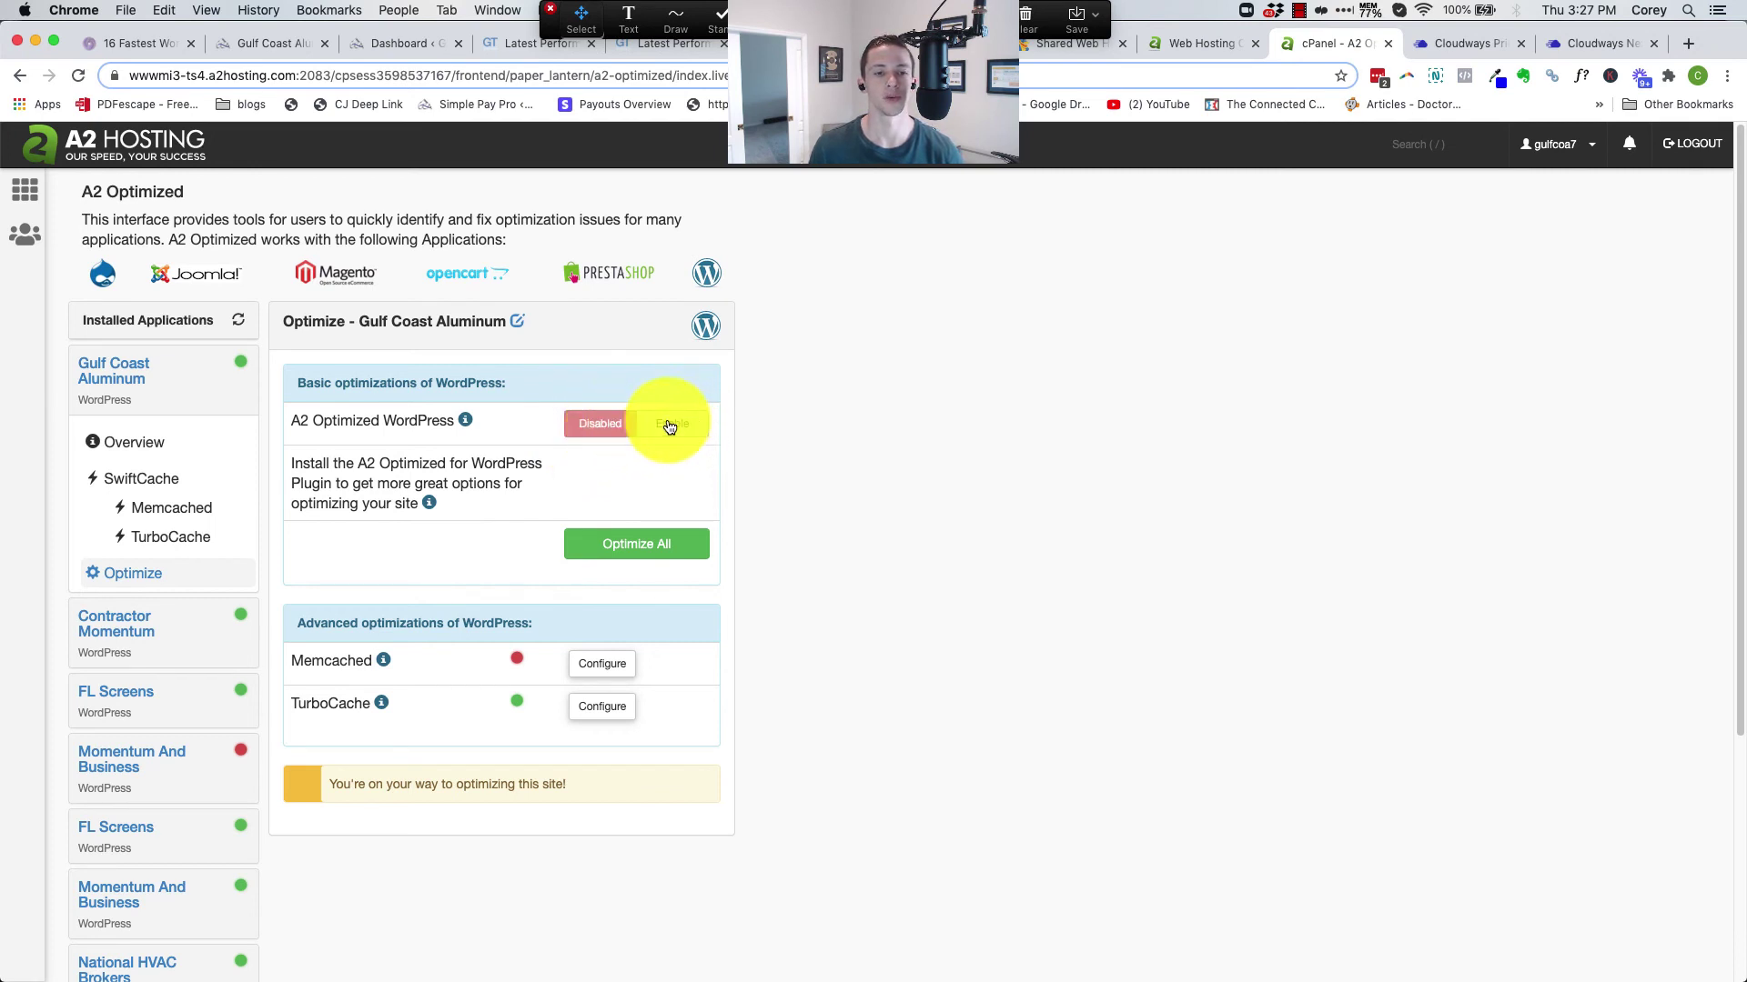
pyautogui.click(20, 77)
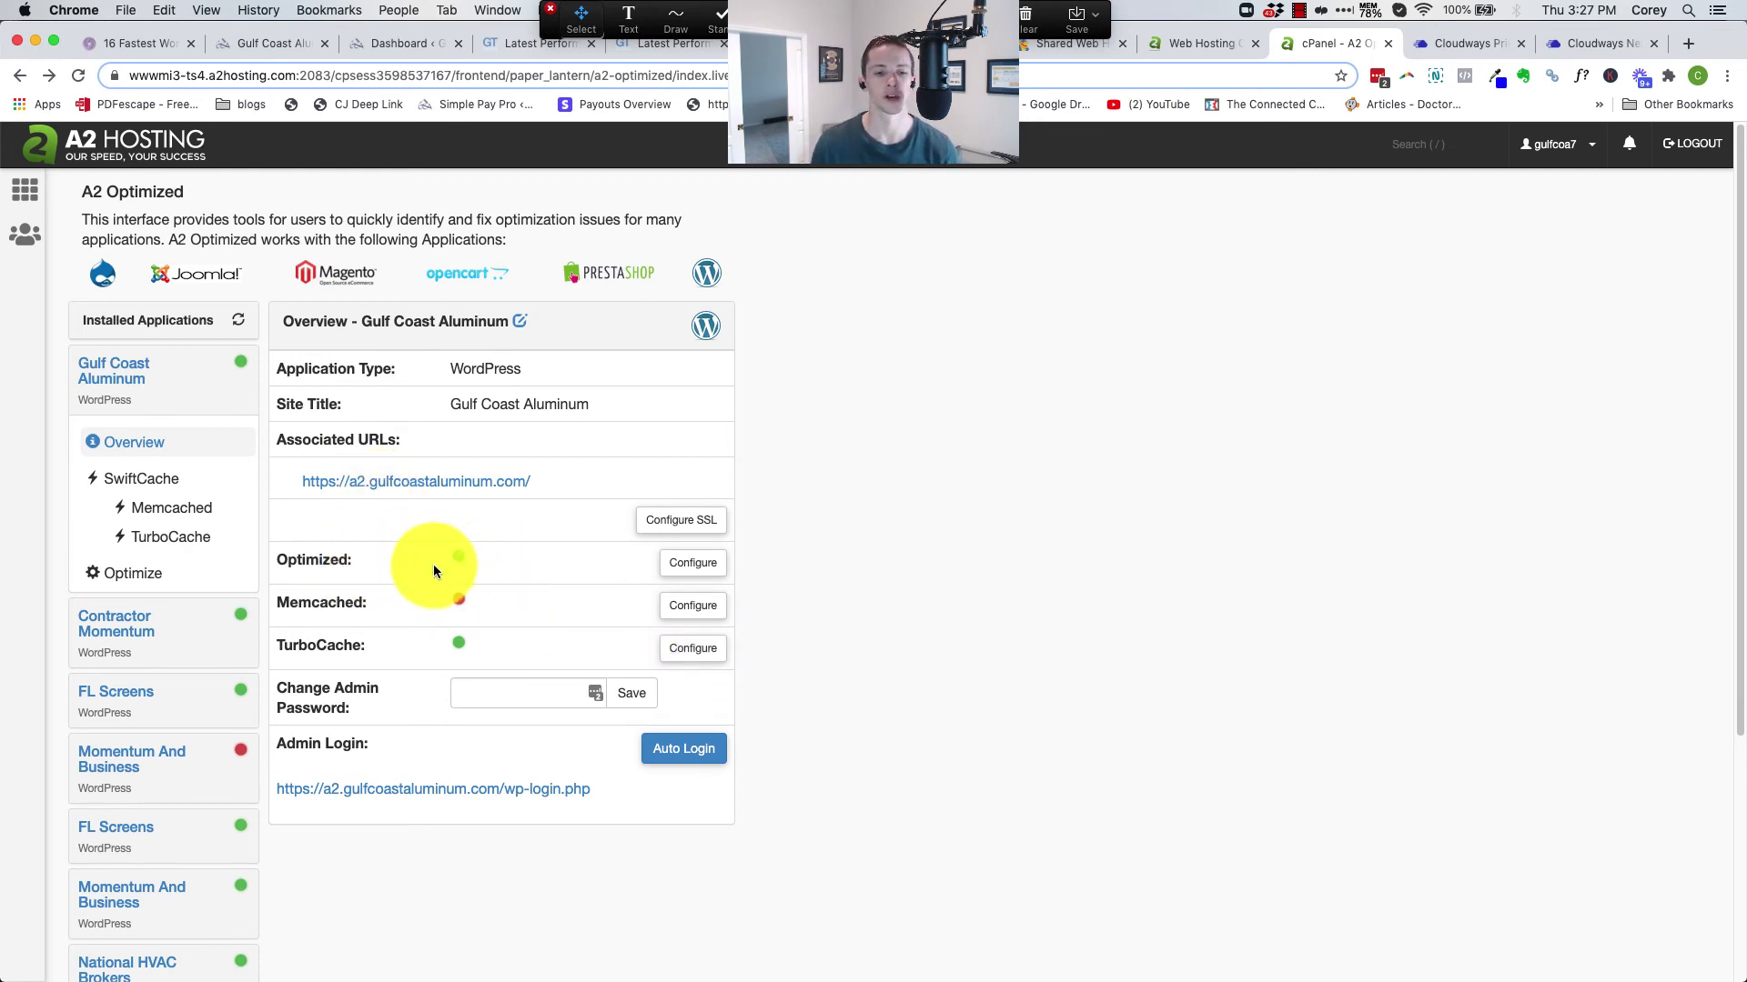
pyautogui.moveTo(339, 603); pyautogui.dragTo(388, 607)
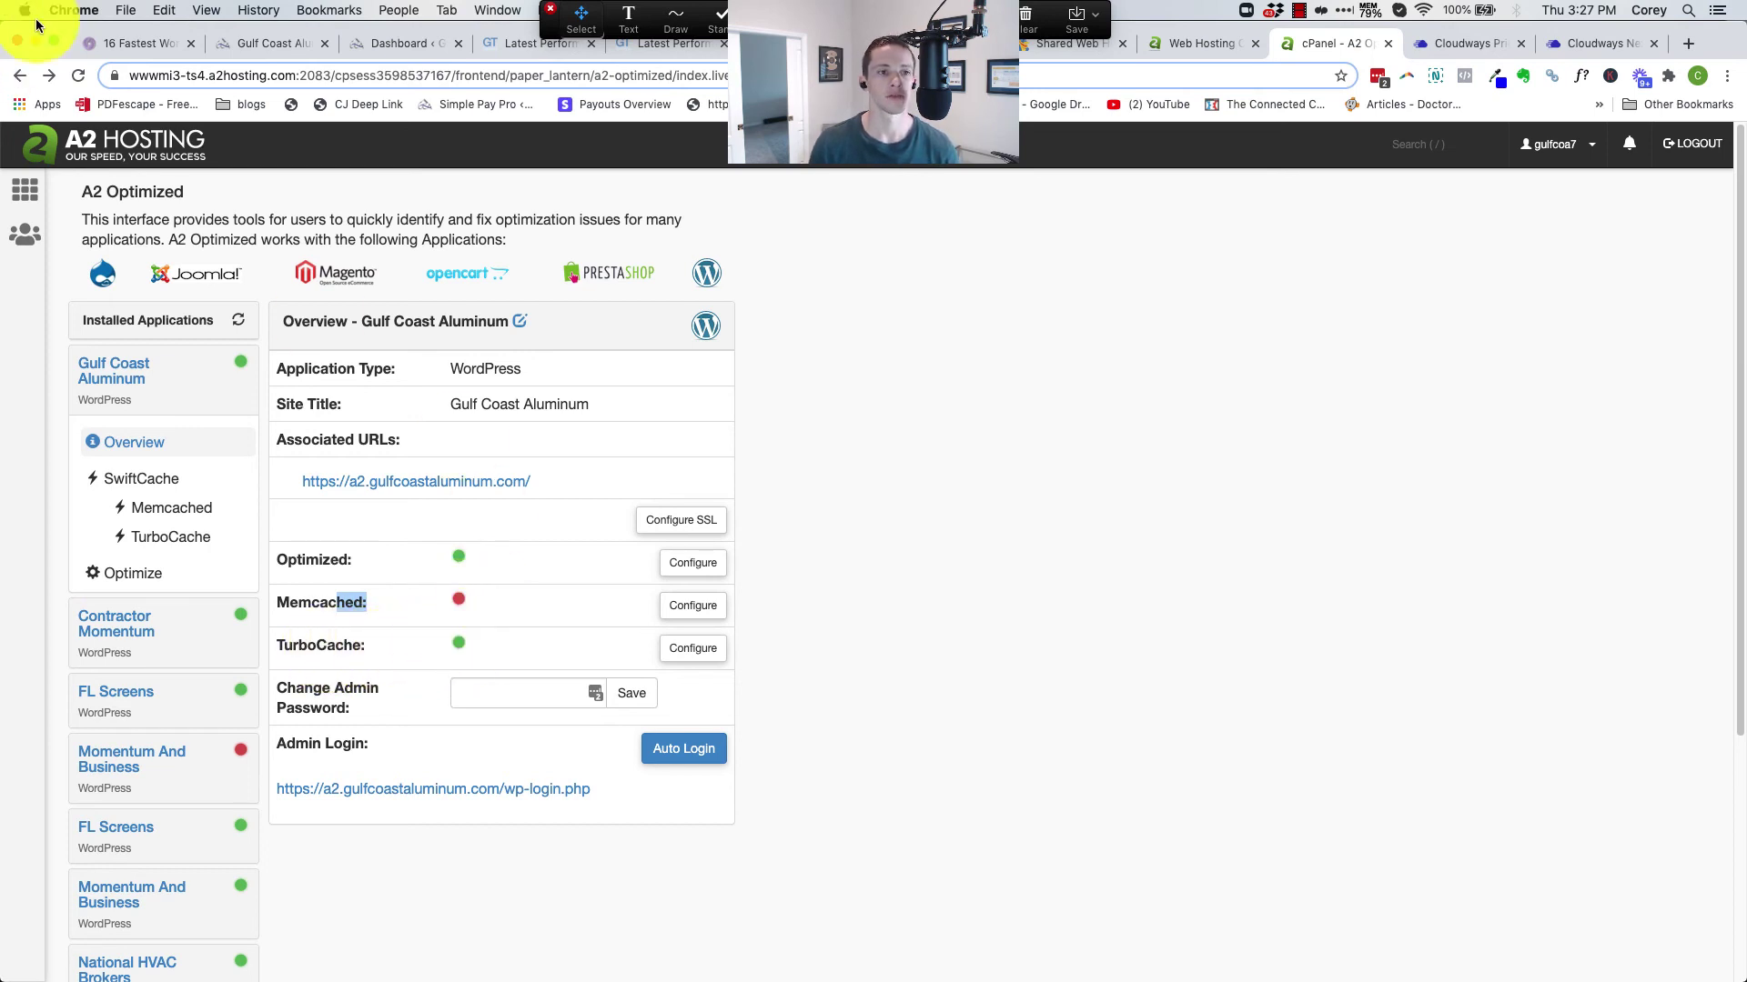
# Briefly reveal the comparison video behind the browser, then bring the browser back over it
pyautogui.click(53, 41)
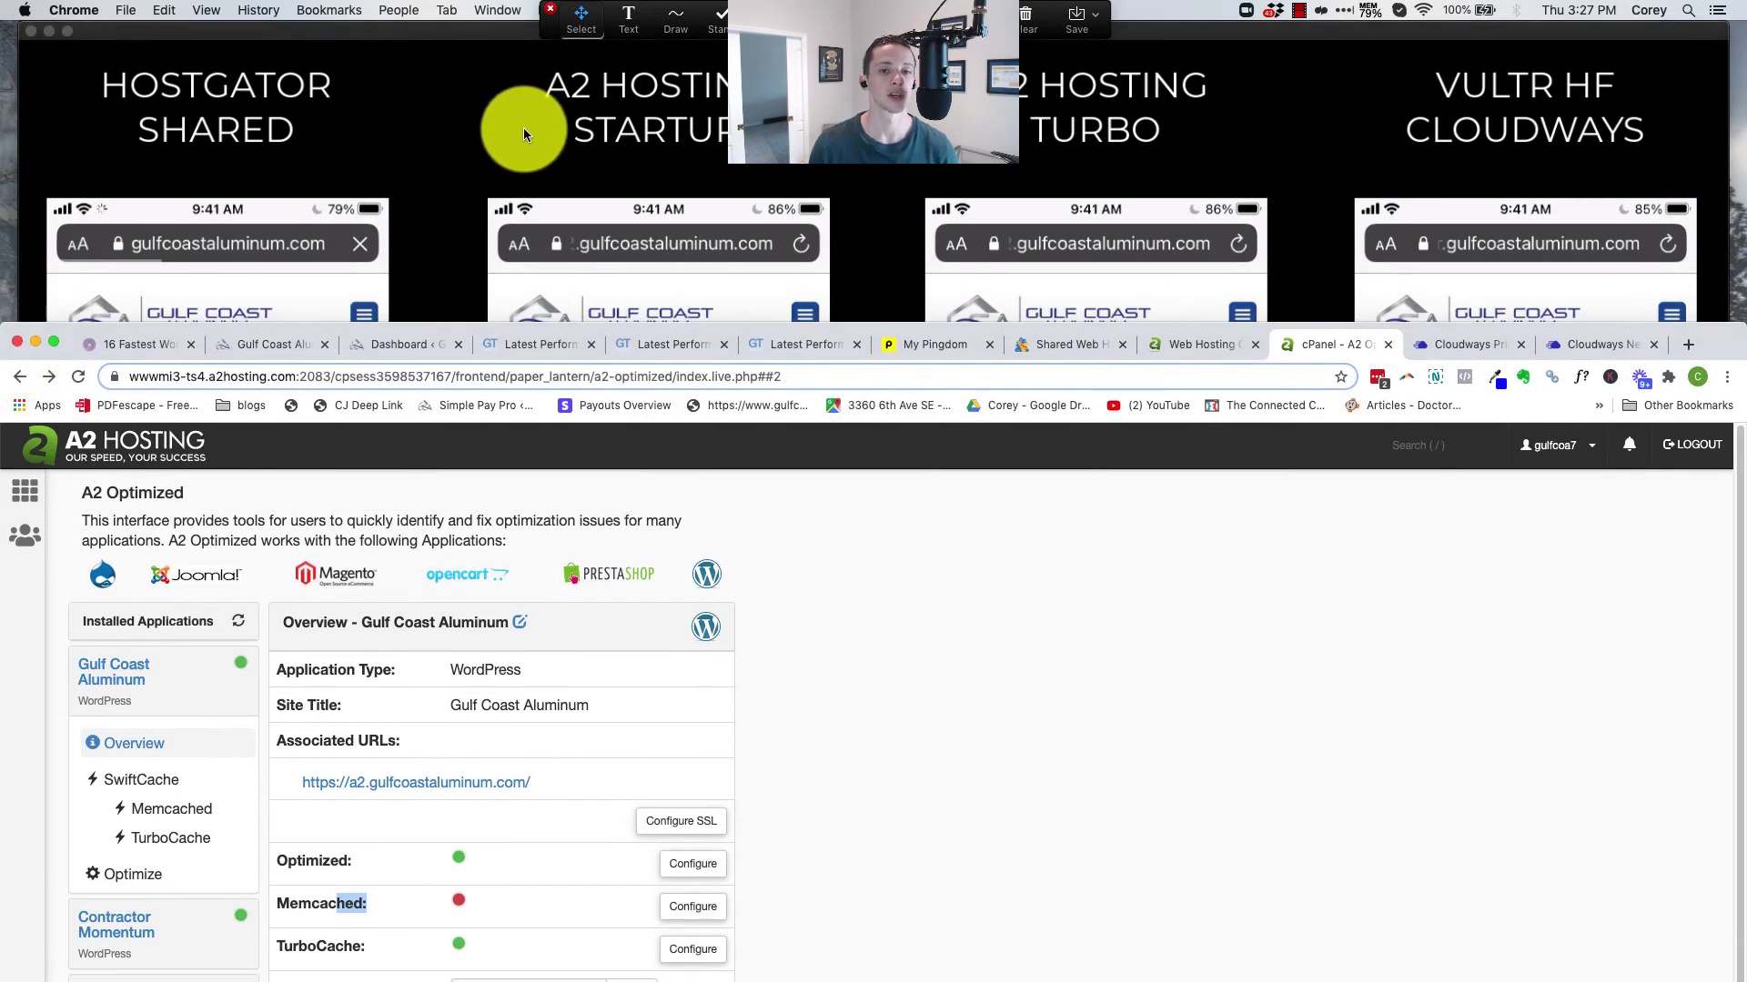
pyautogui.moveTo(48, 325); pyautogui.dragTo(48, 91)
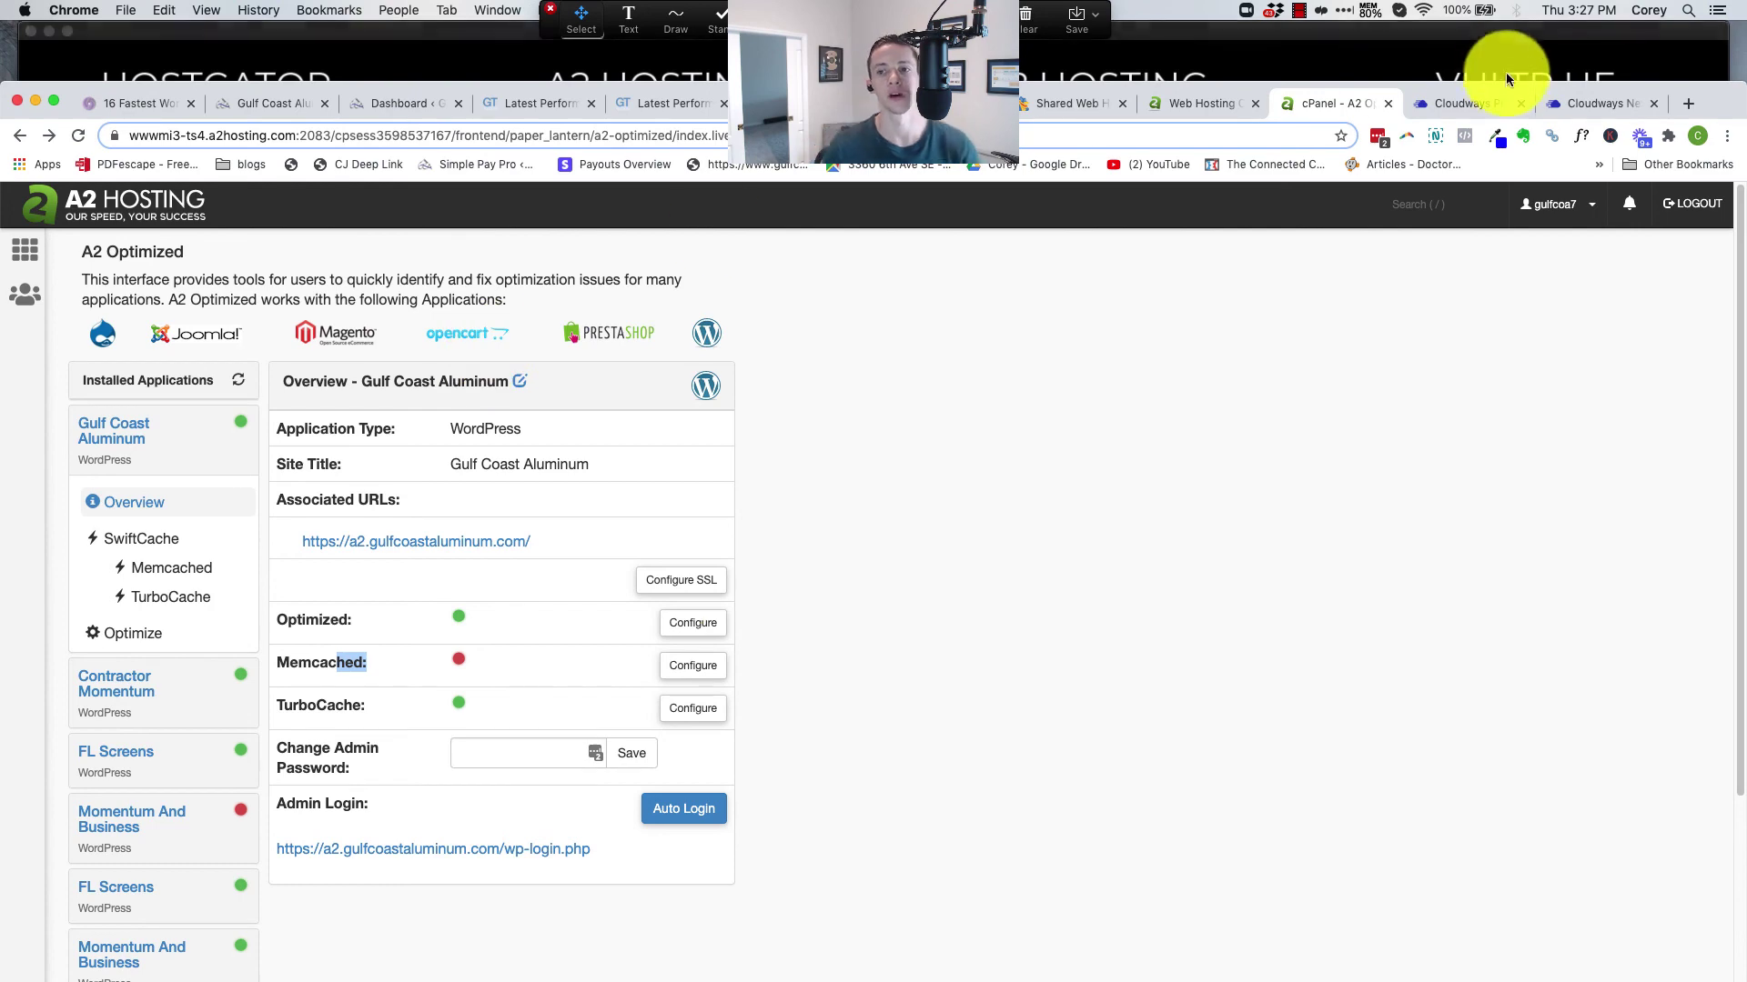
pyautogui.press('super+f')
pyautogui.write('c')
# Go to the Cloudways pricing page and scroll to the Vultr High Frequency plans from $13/mo
pyautogui.click(1485, 102)
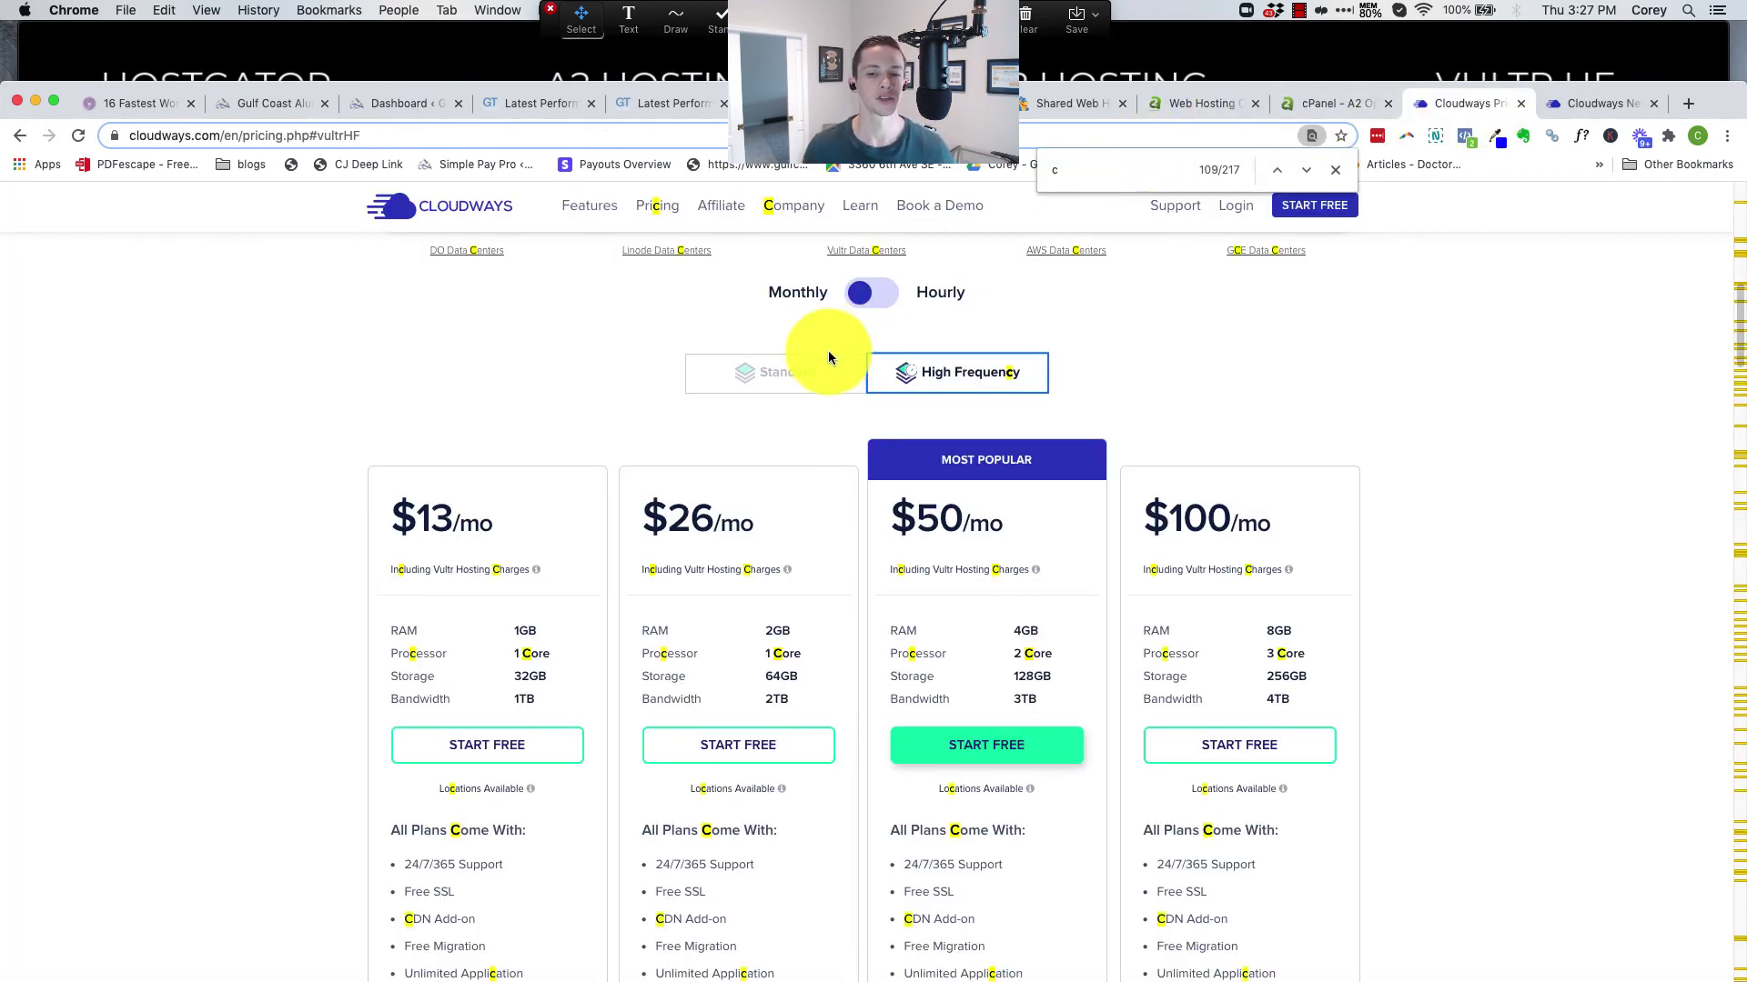
pyautogui.scroll(5, 553, 416)
pyautogui.scroll(3, 558, 413)
pyautogui.scroll(-9, 560, 391)
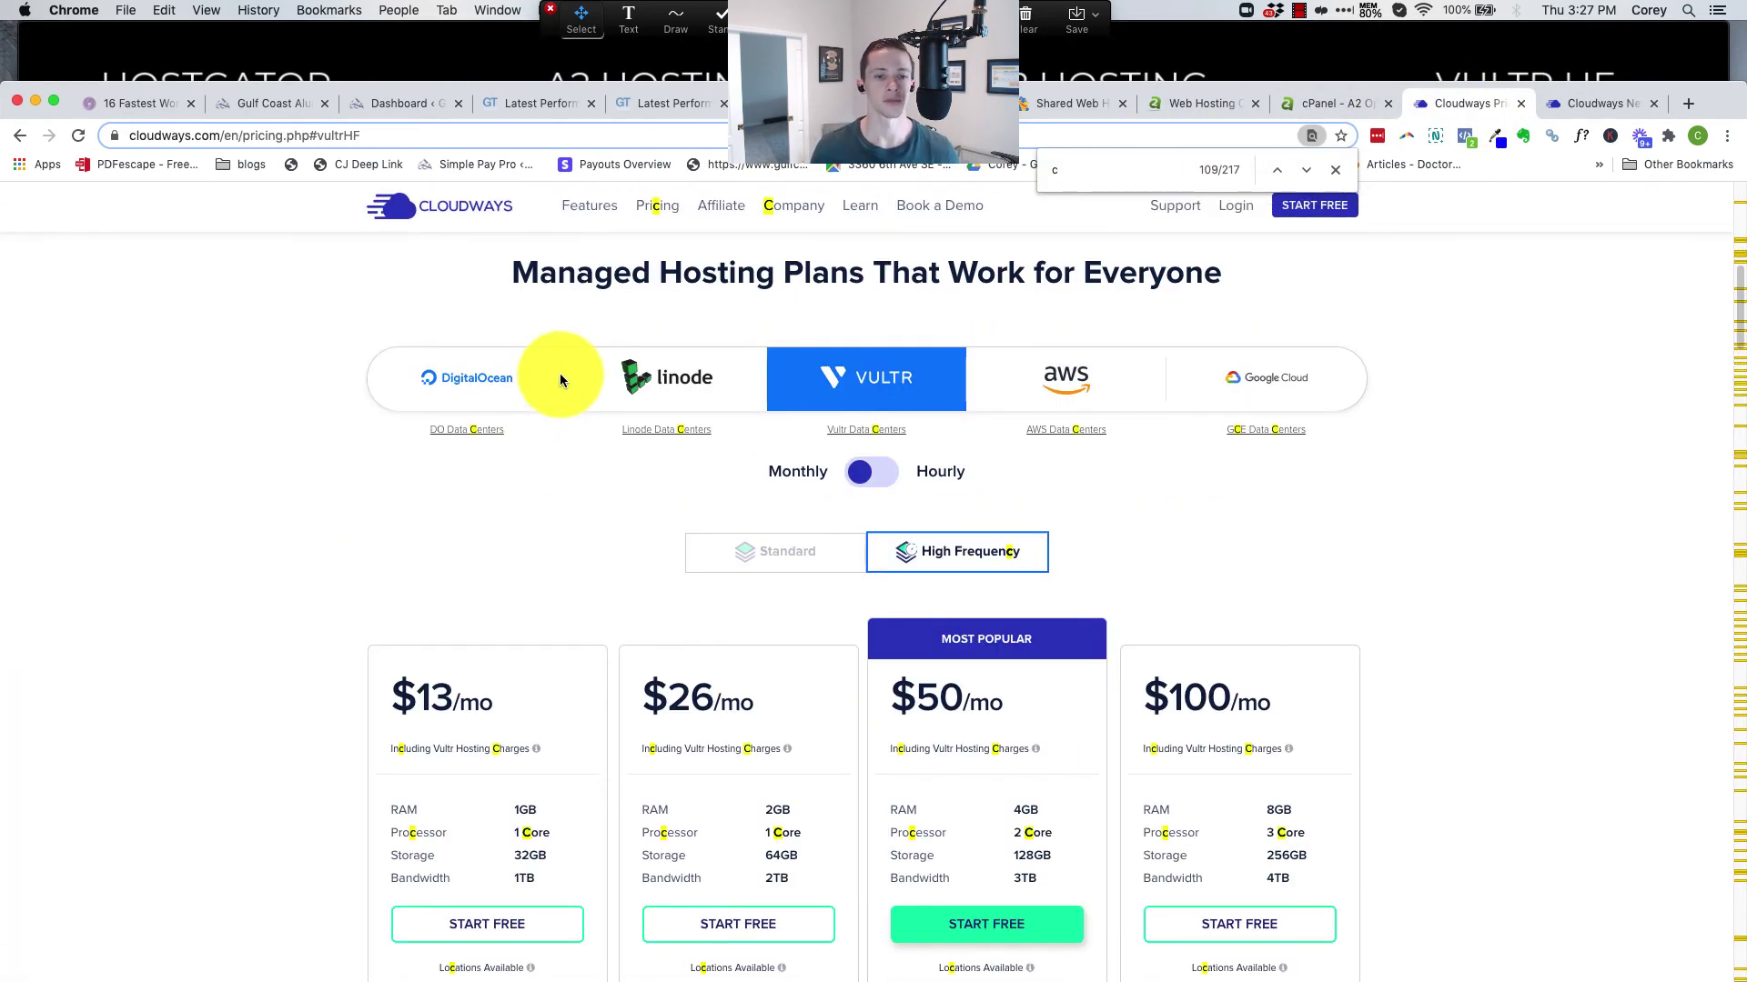
pyautogui.scroll(4, 687, 455)
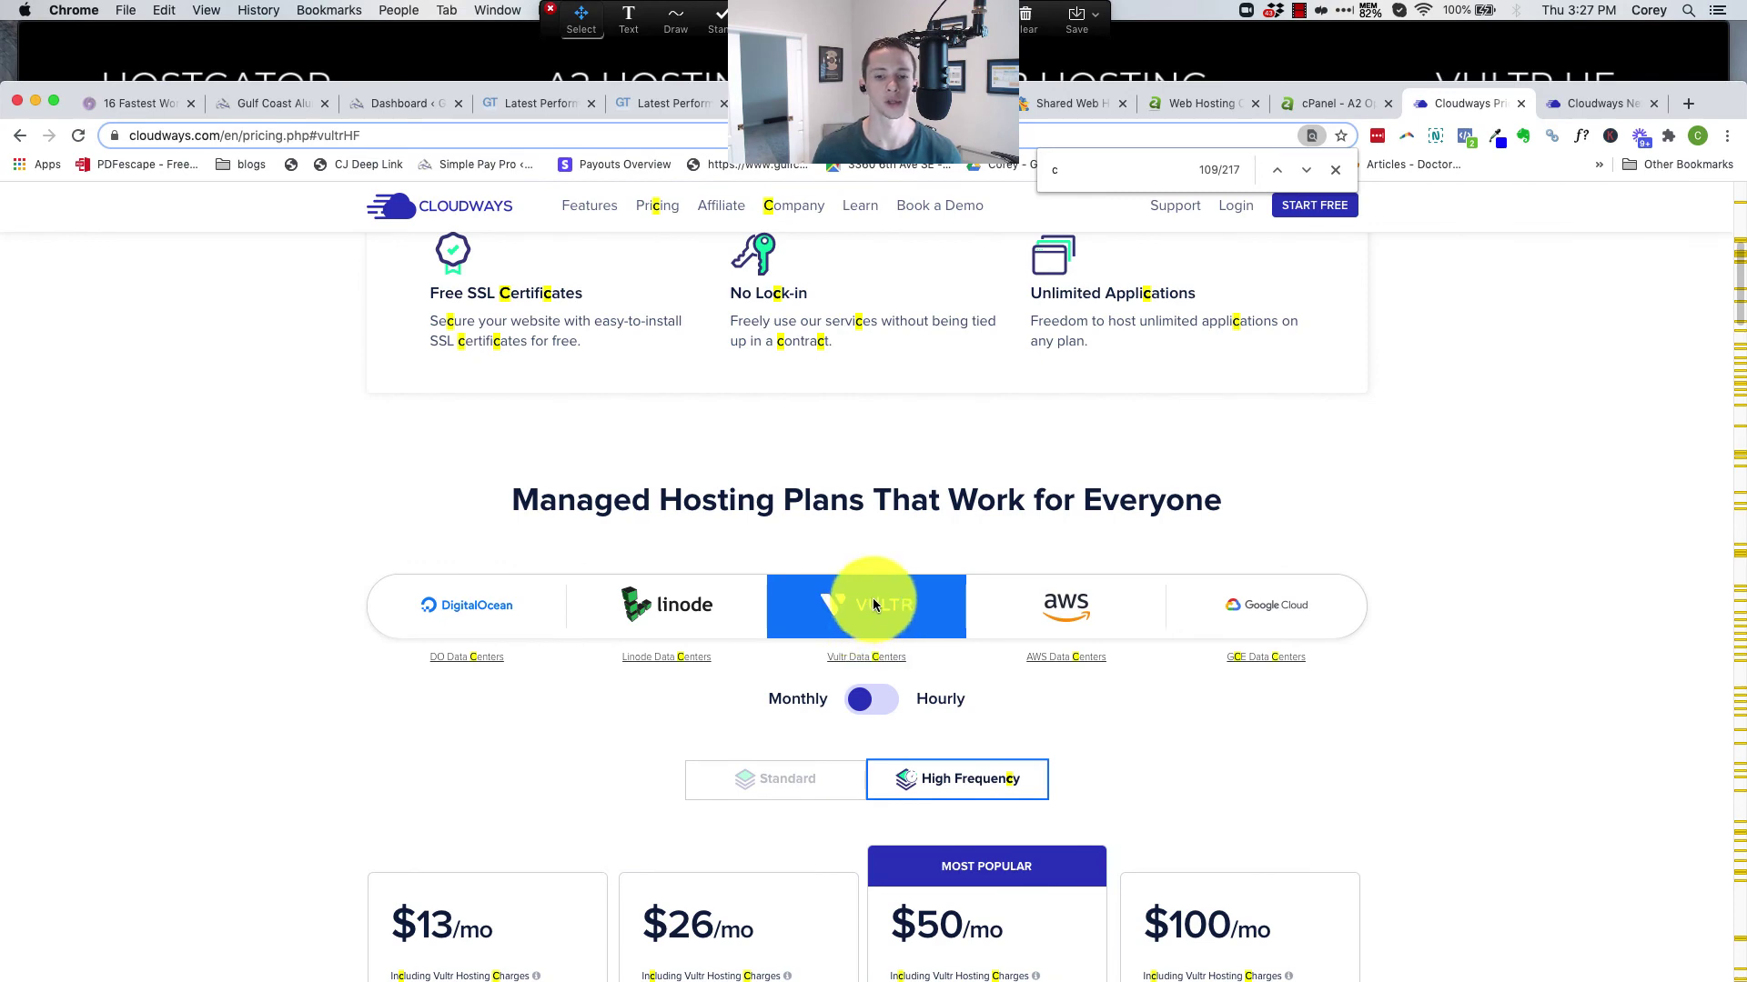
pyautogui.scroll(5, 664, 647)
pyautogui.scroll(-6, 789, 471)
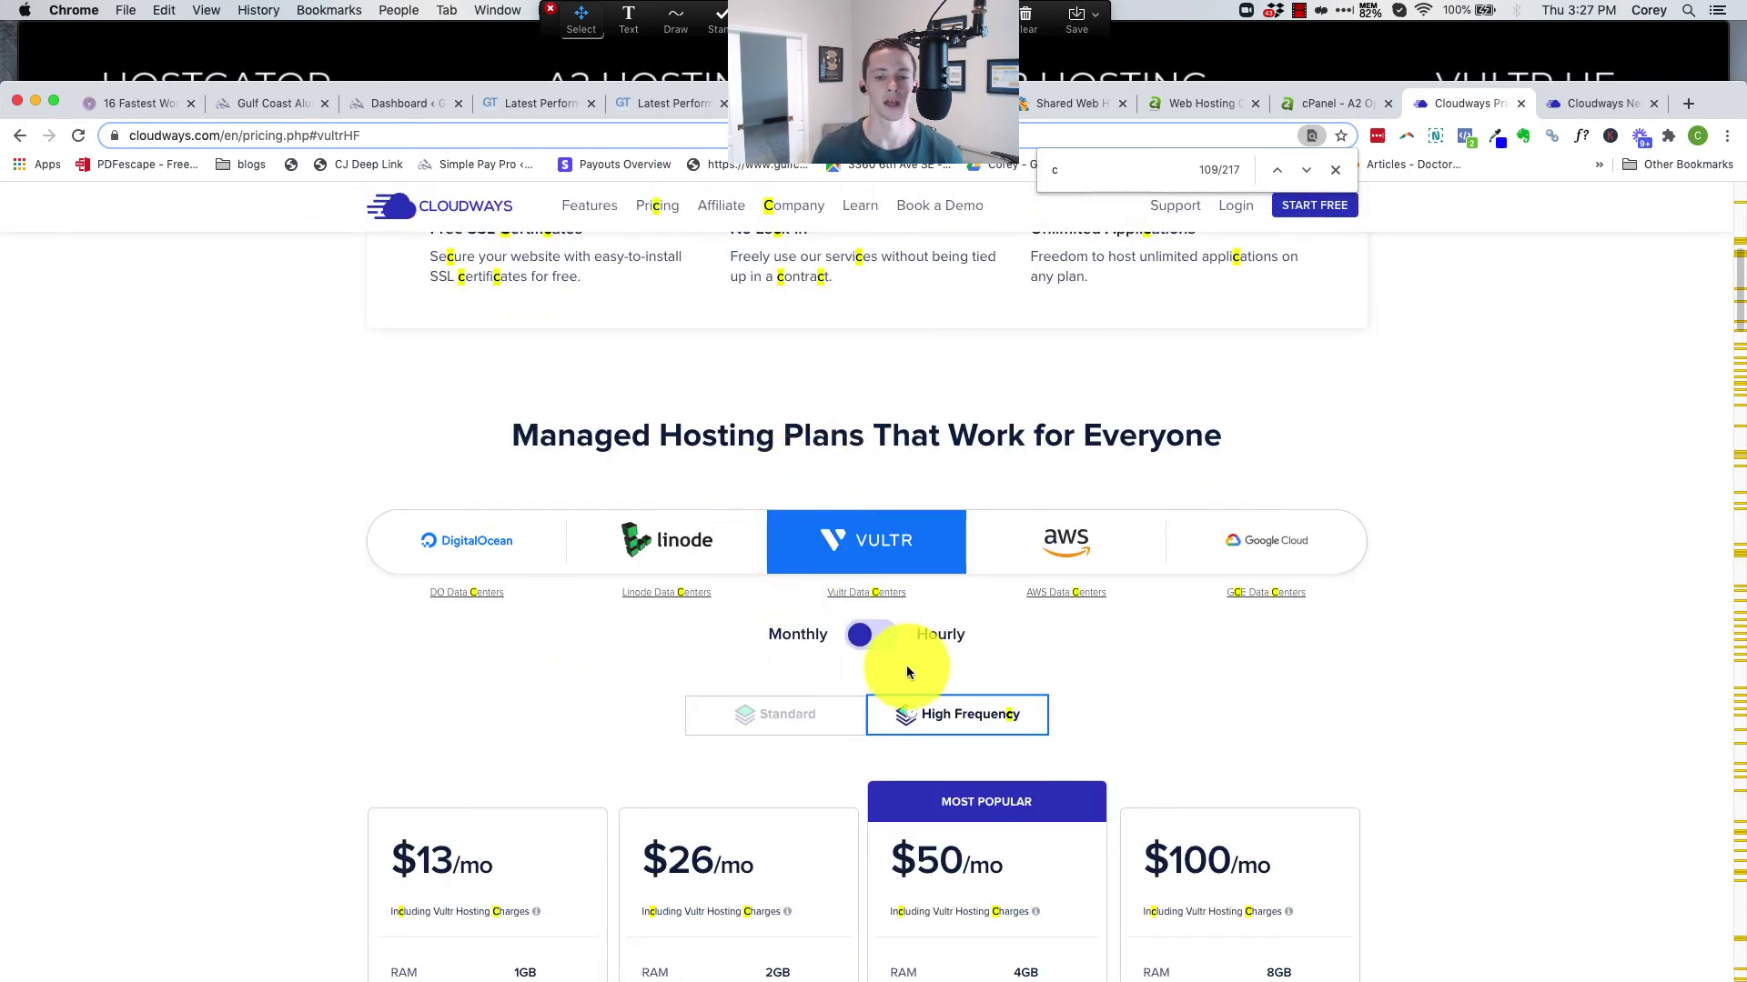
pyautogui.scroll(-3, 916, 707)
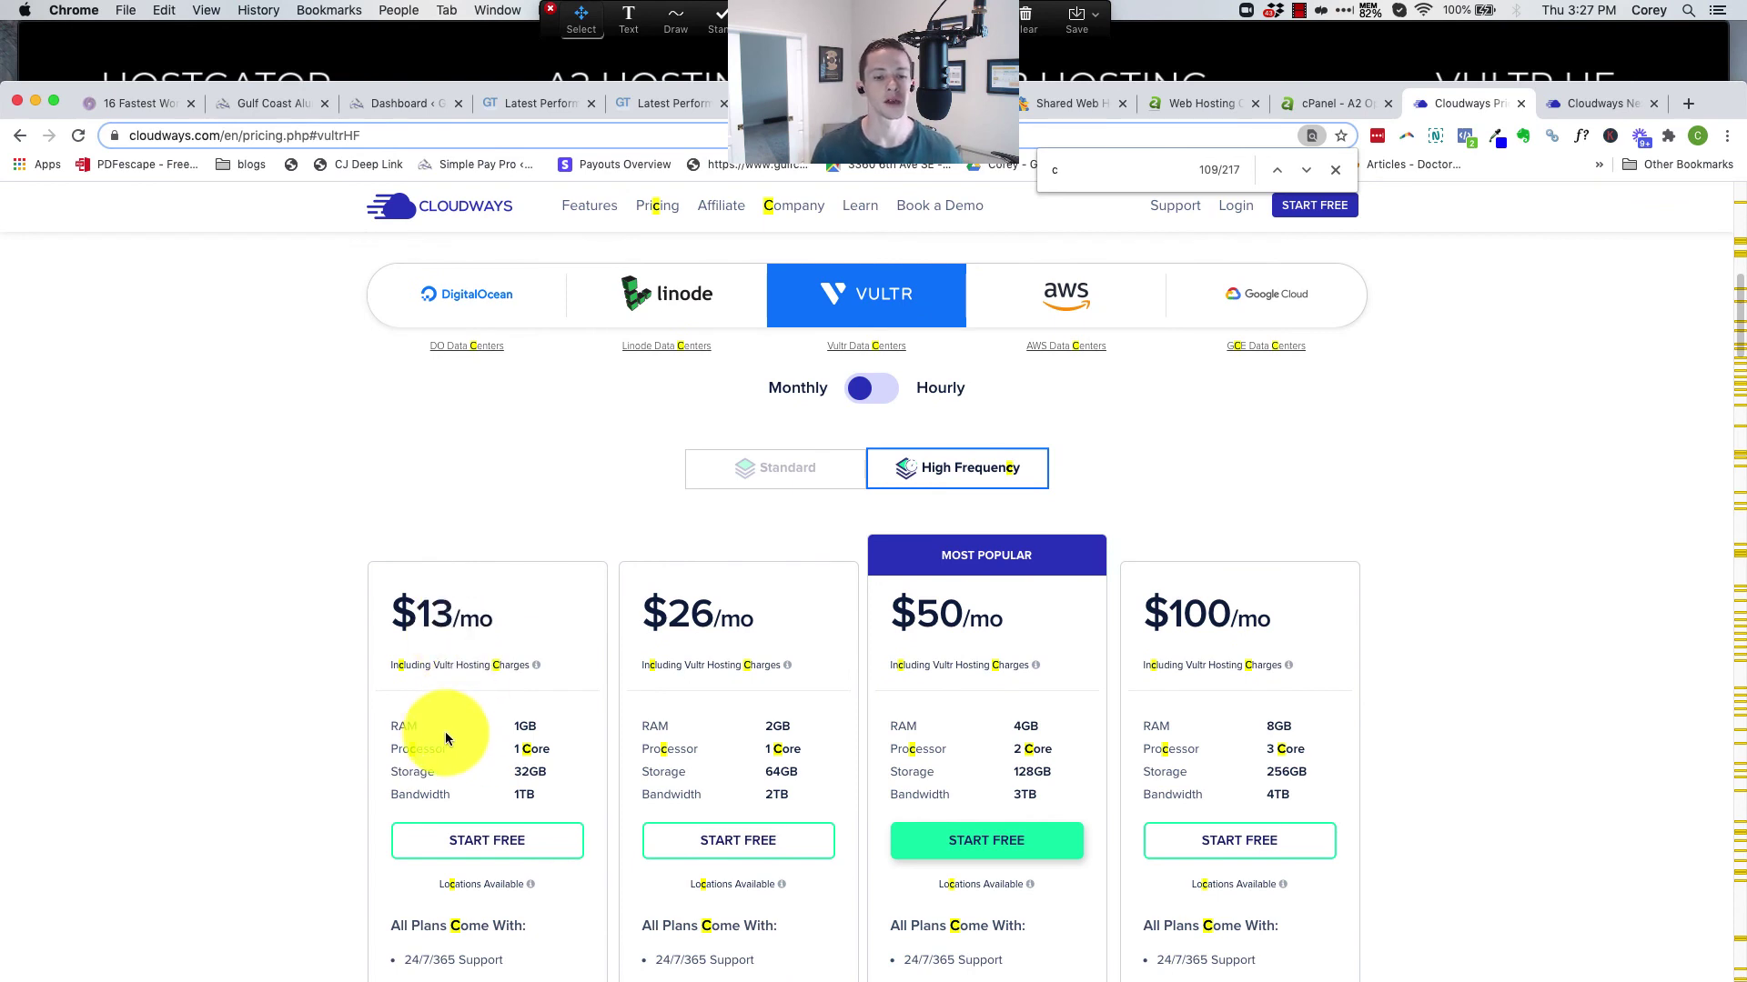
pyautogui.scroll(-1, 528, 738)
pyautogui.scroll(-1, 527, 739)
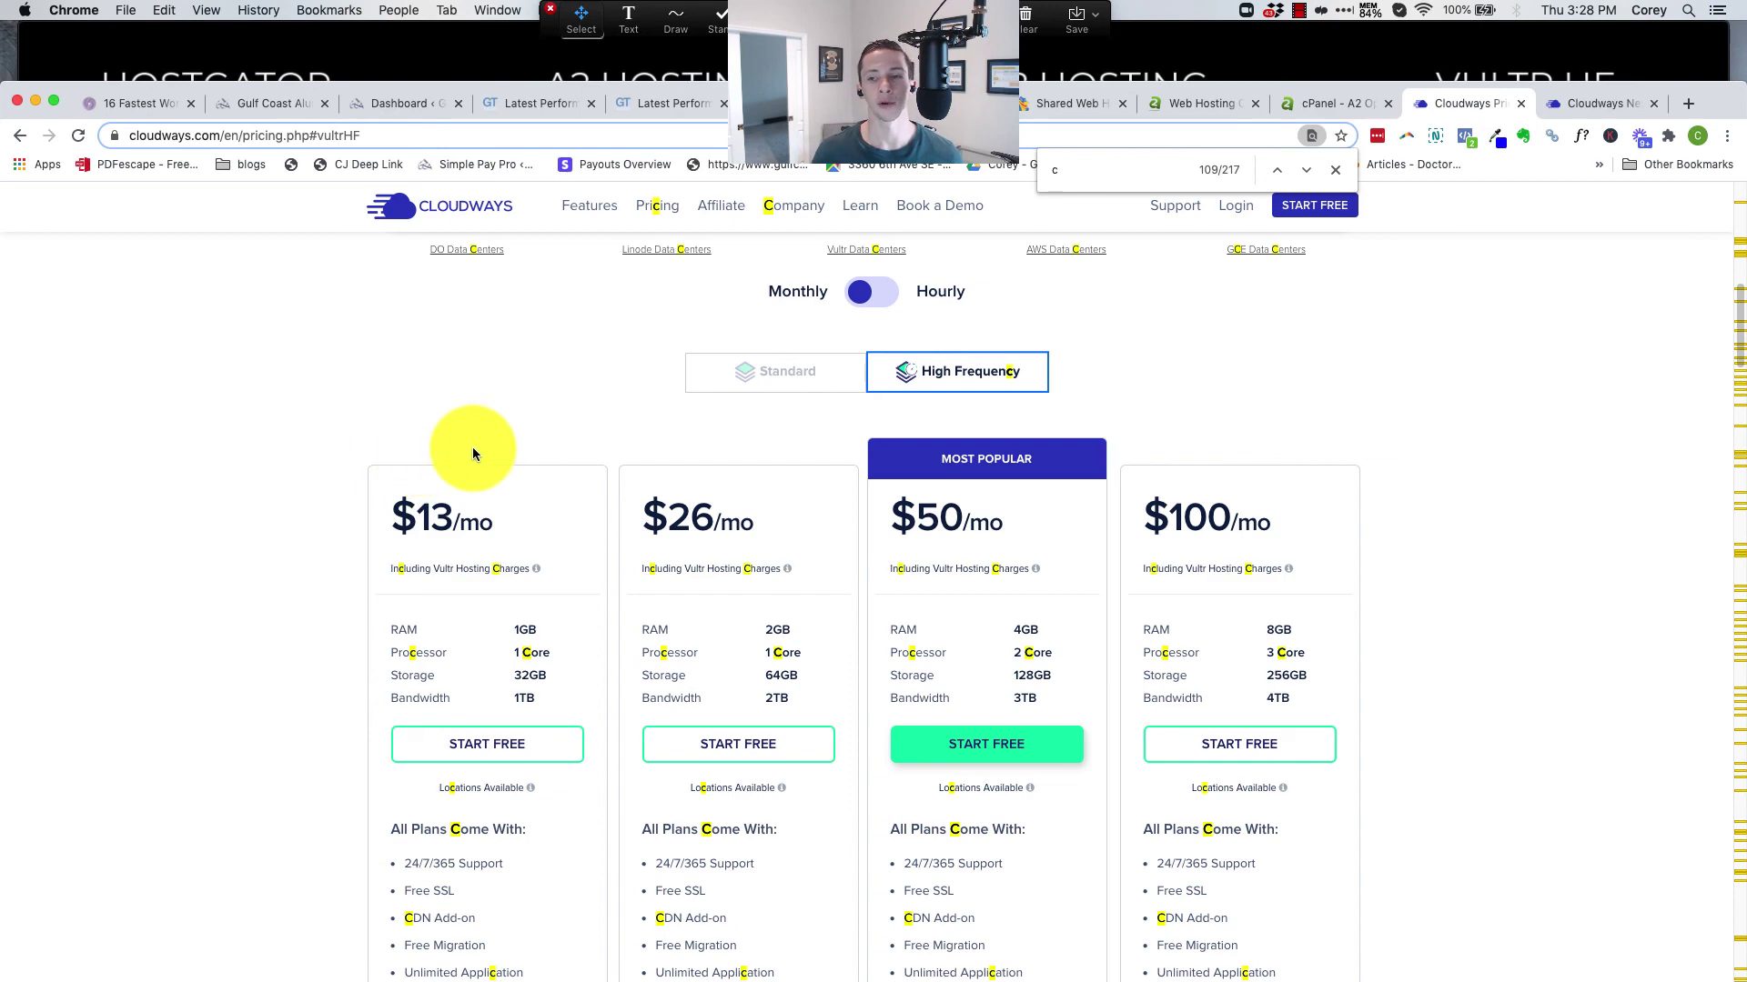
pyautogui.scroll(4, 538, 422)
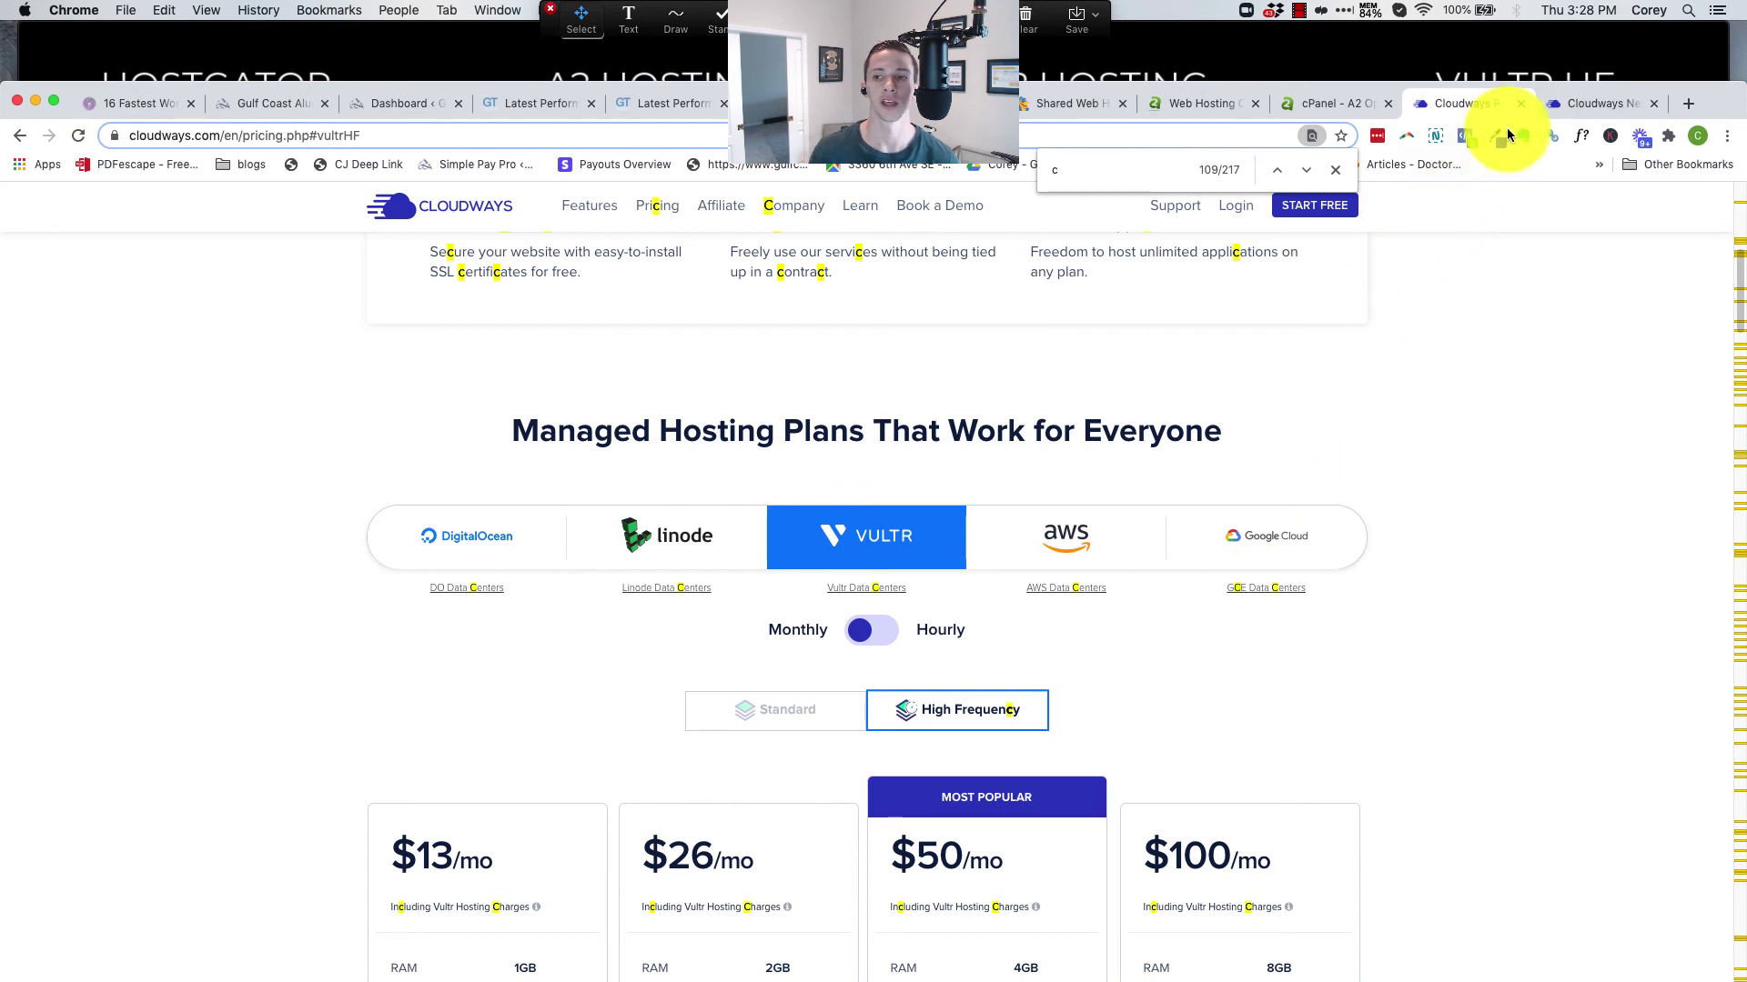
# Show the test server's packages (PHP 7.3, MariaDB 10.1, Redis) and briefly reveal the video behind
pyautogui.click(1575, 99)
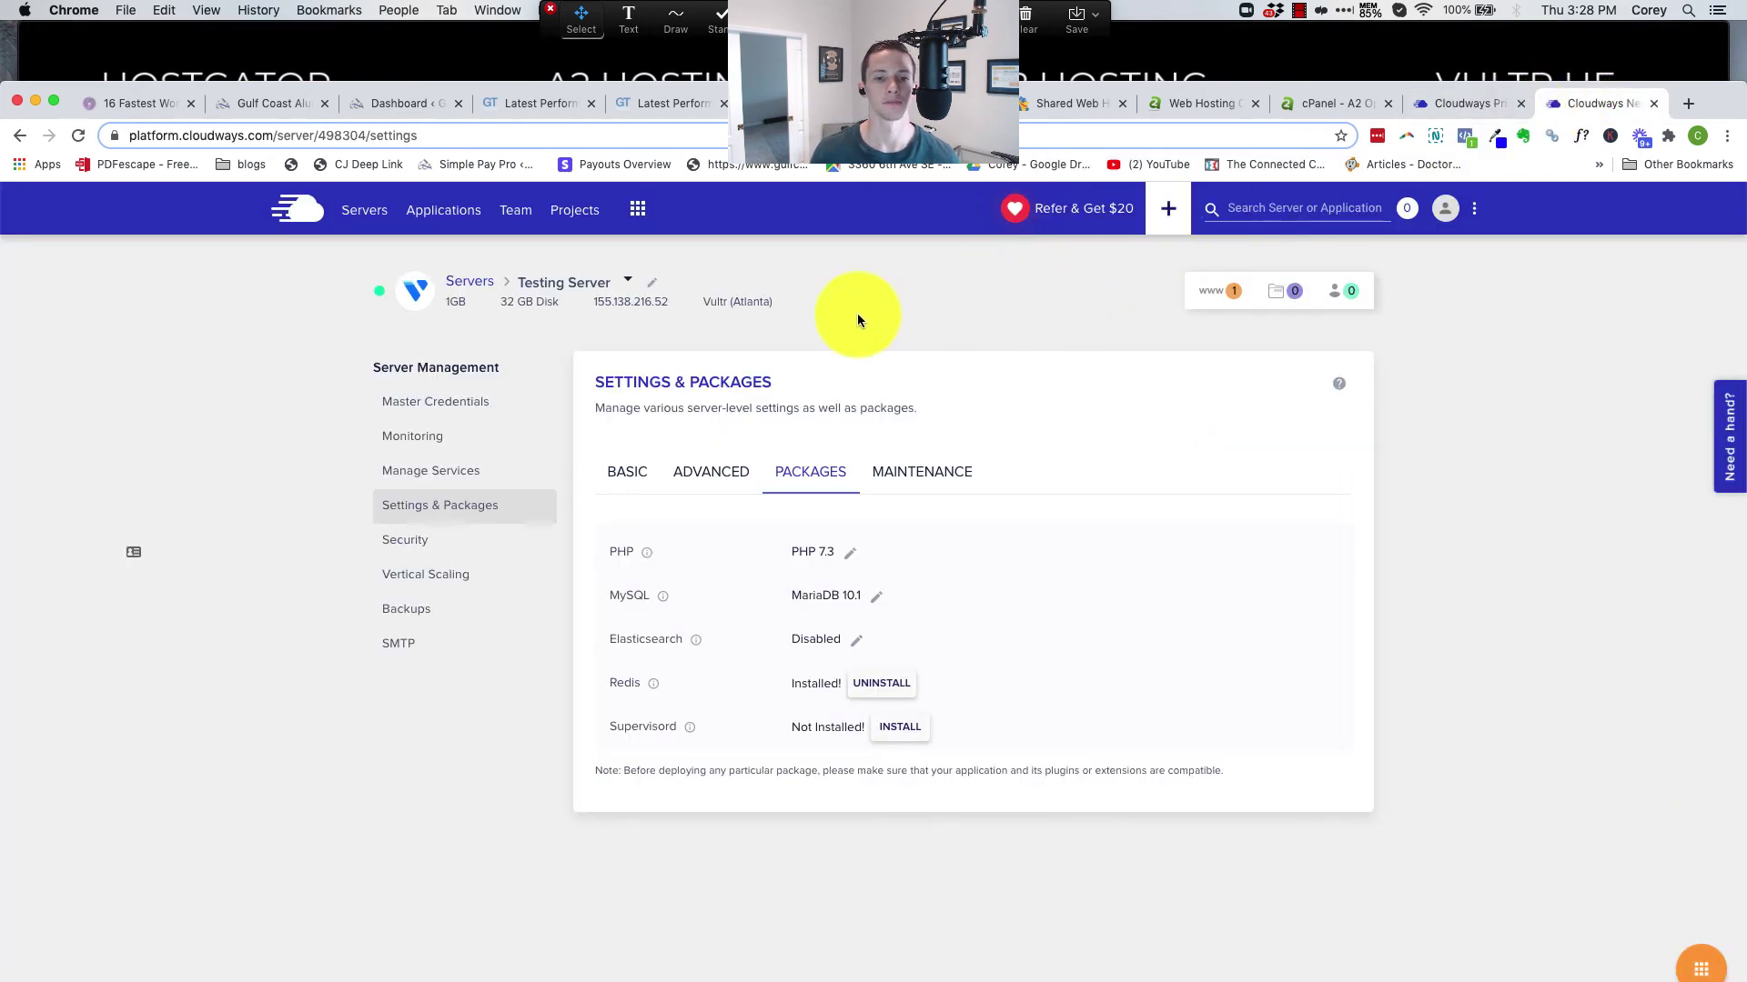
pyautogui.moveTo(653, 688)
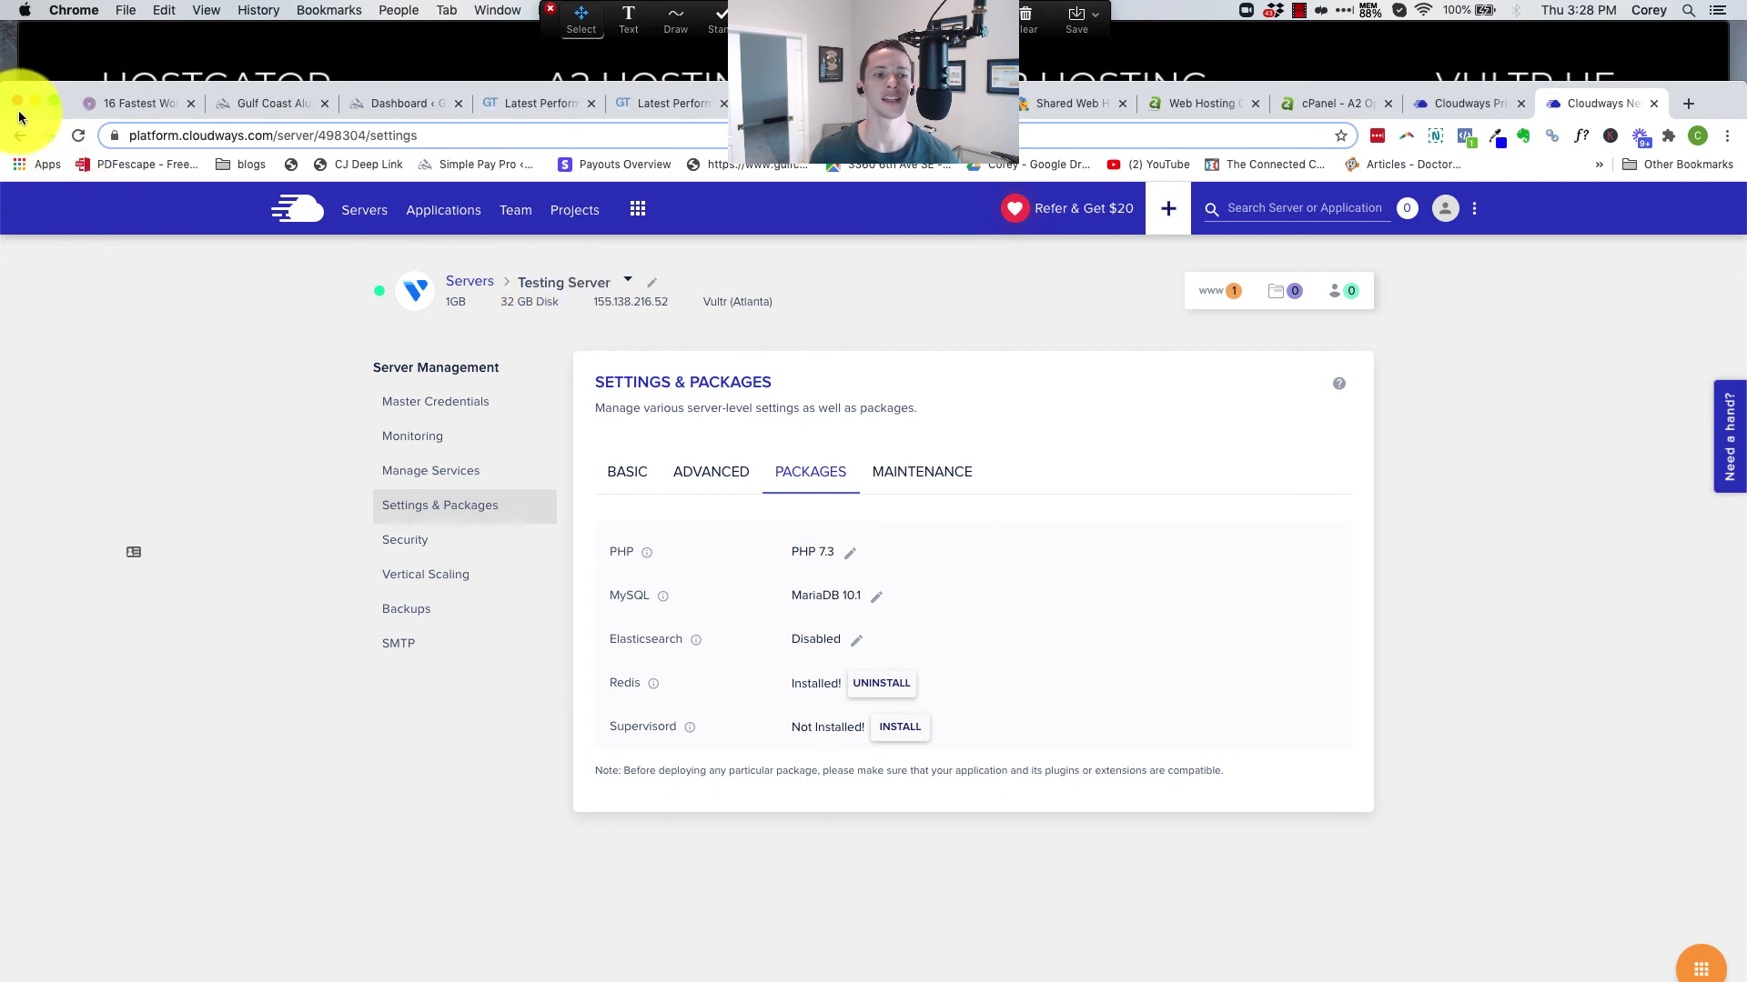
pyautogui.moveTo(24, 115); pyautogui.dragTo(25, 303)
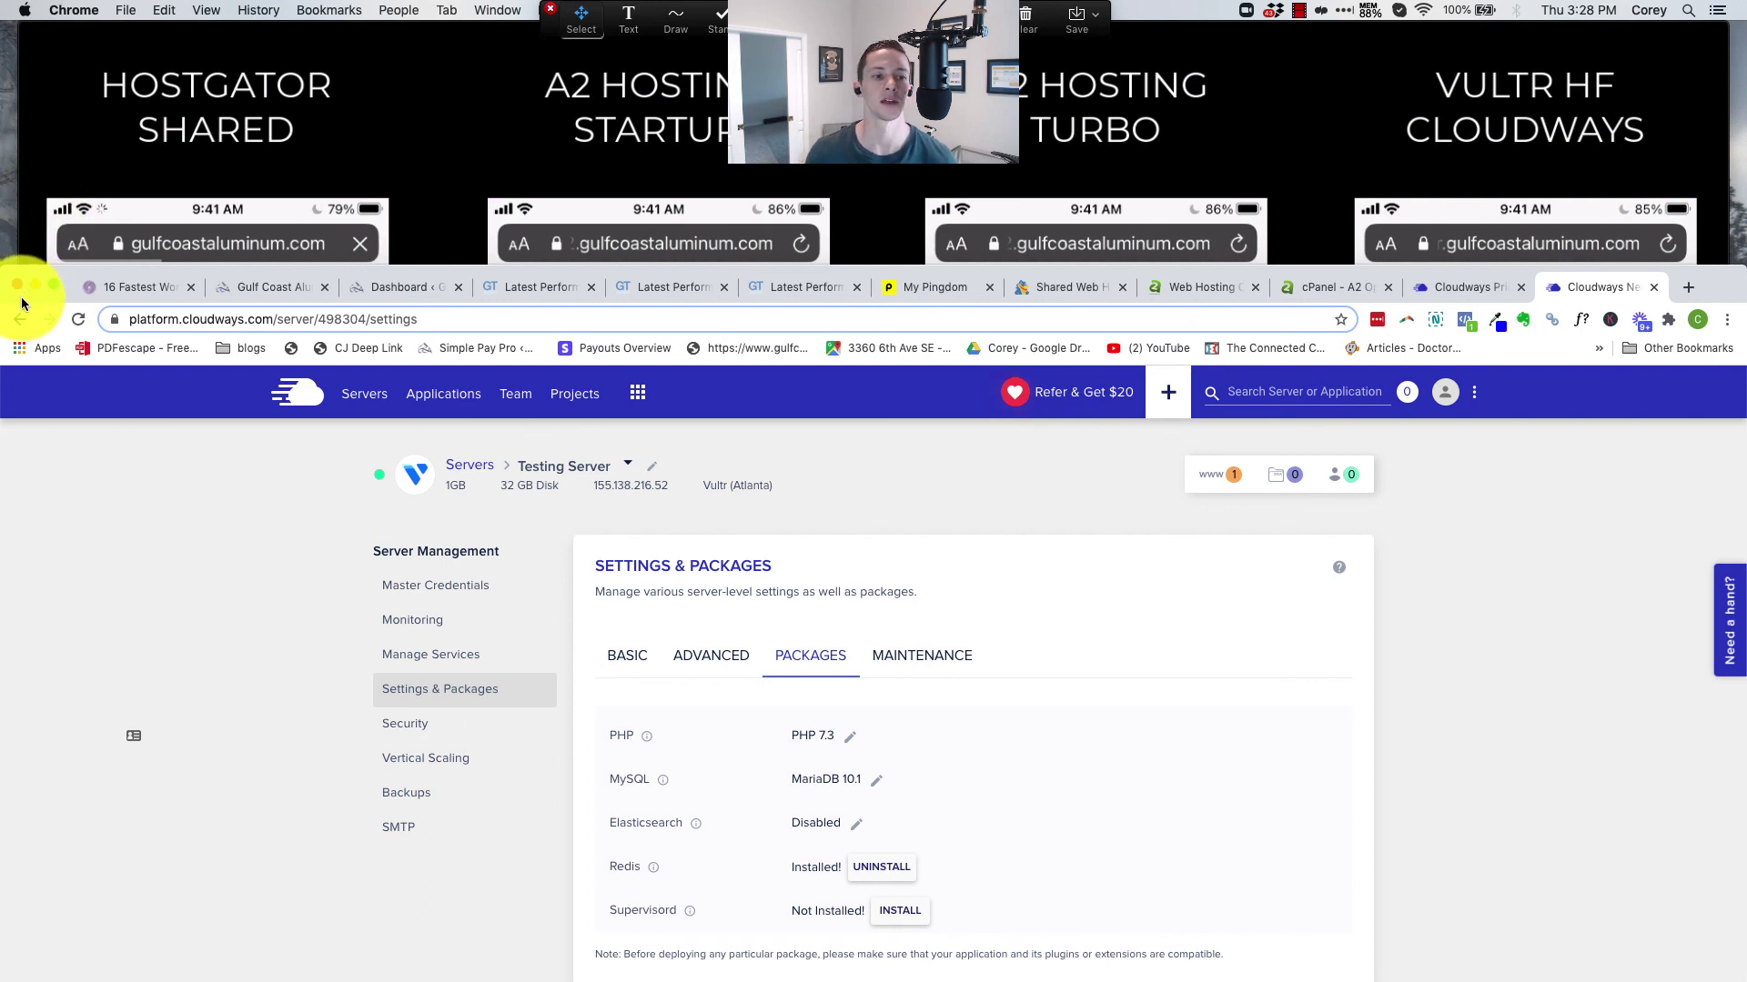
pyautogui.moveTo(24, 297); pyautogui.dragTo(24, 143)
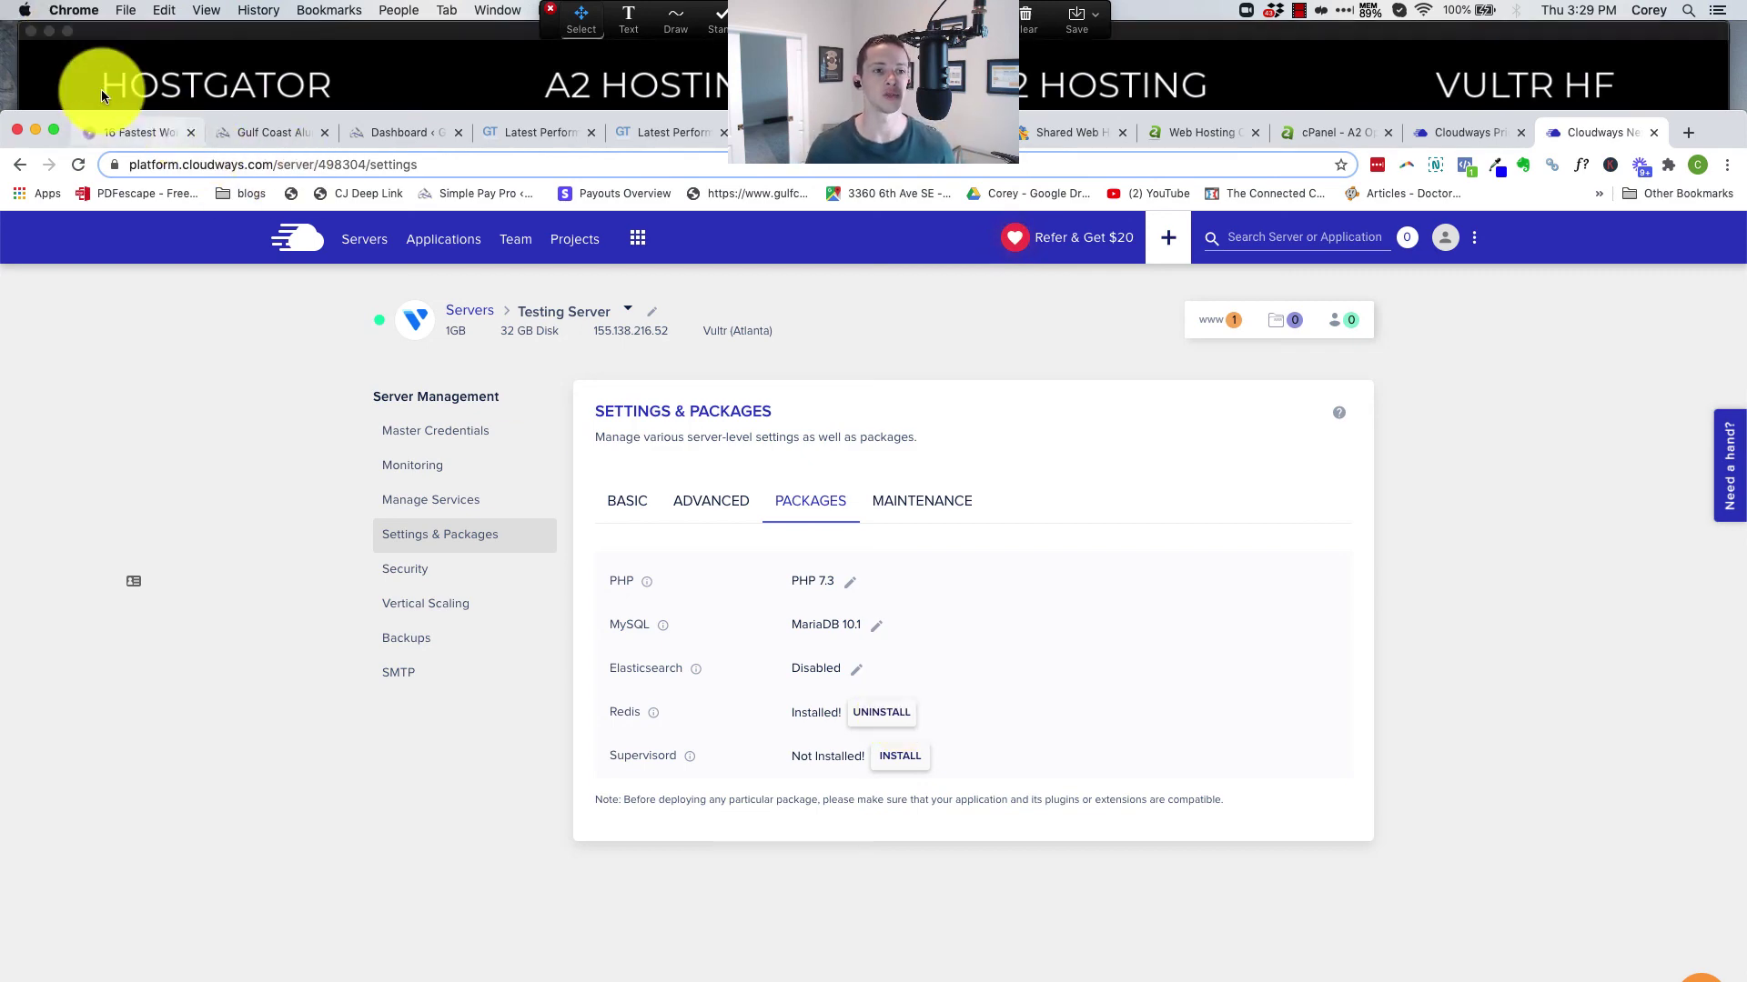
# Bring QuickTime's four-host phone comparison video (HostGator, A2 Startup, A2 Turbo, Vultr HF Cloudways) to the front
pyautogui.click(113, 30)
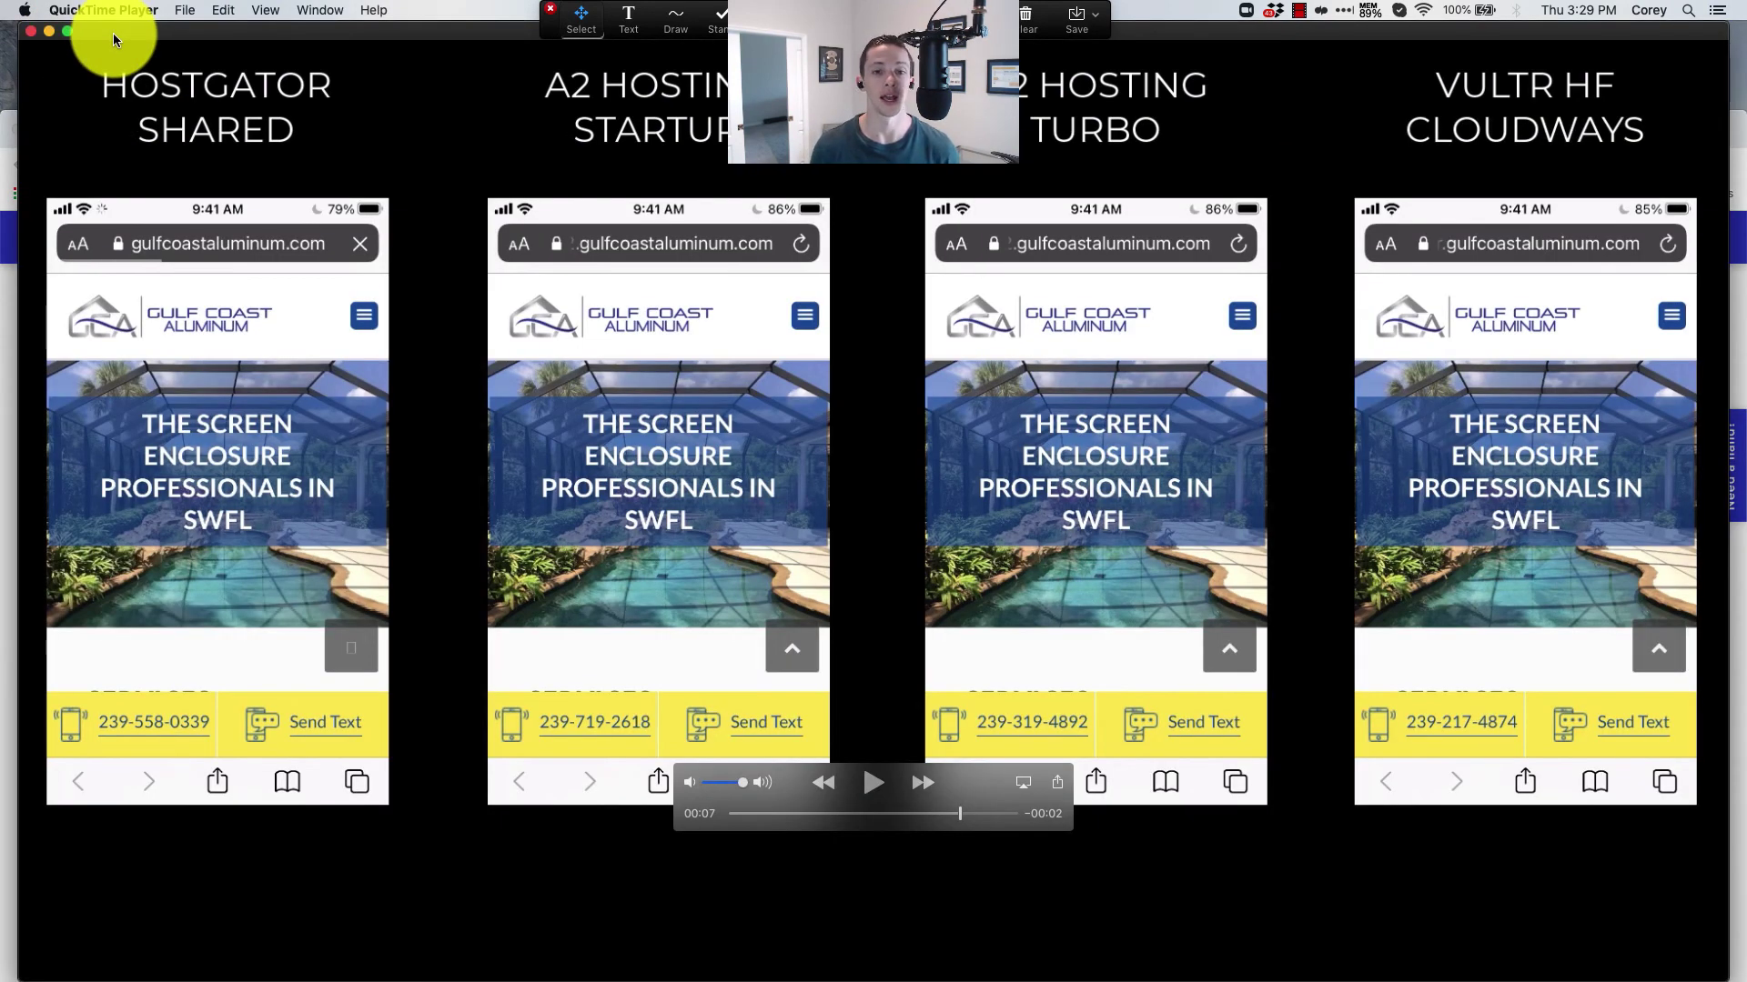